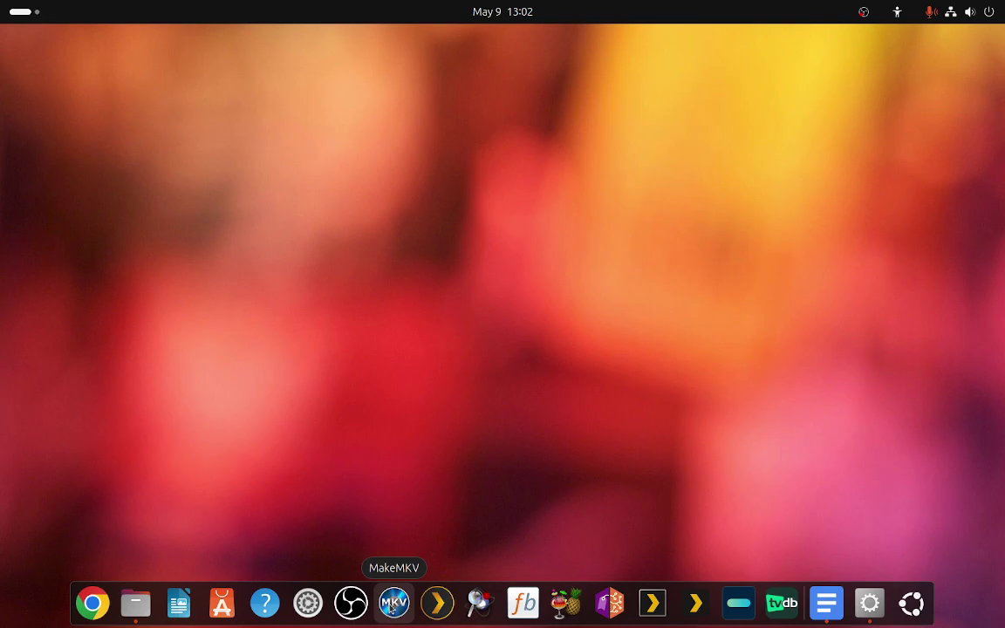
Reorder the dock so the launcher beside MakeMKV comes before it.
{"action": "left_click_drag", "start_coordinate": [429, 608], "coordinate": [374, 613]}
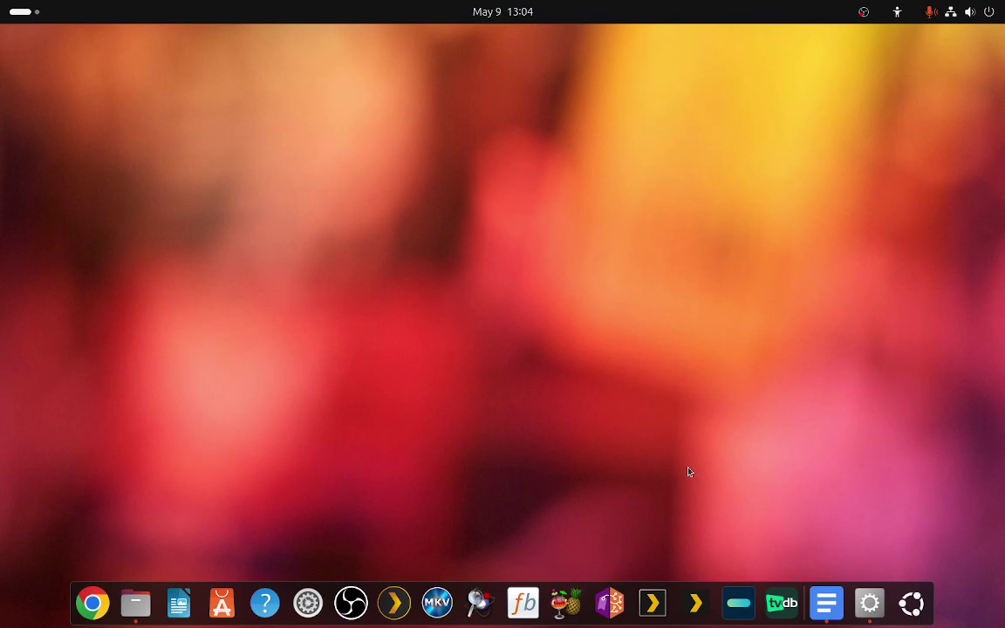
Launch MakeMKV in a maximized window and read the titles from the FOREST DVD.
{"action": "left_click", "coordinate": [436, 602]}
{"action": "left_click_drag", "start_coordinate": [457, 194], "coordinate": [456, 115]}
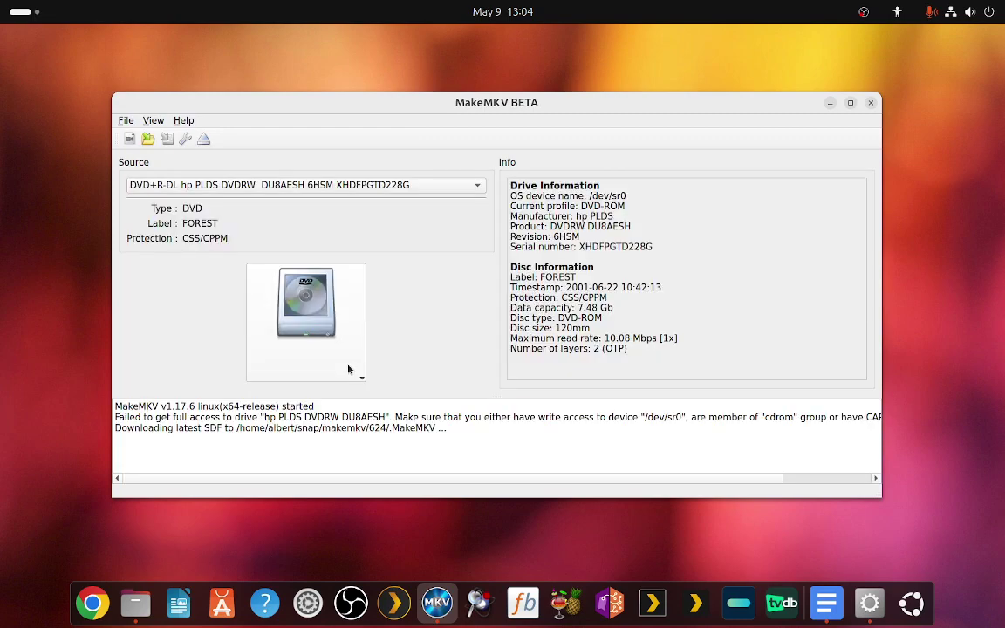
{"action": "double_click", "coordinate": [448, 109]}
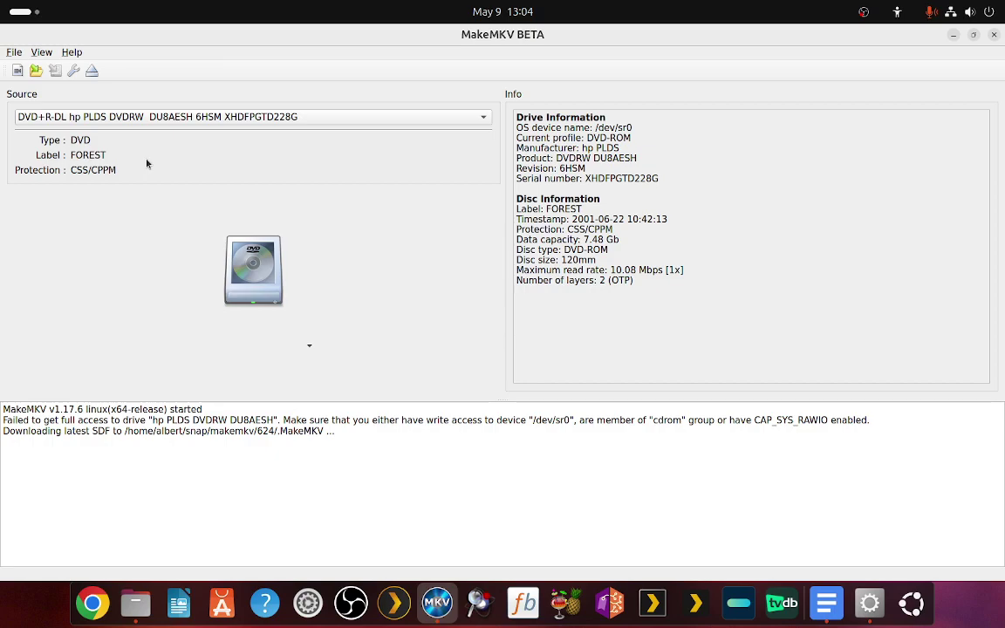
{"action": "left_click", "coordinate": [262, 276]}
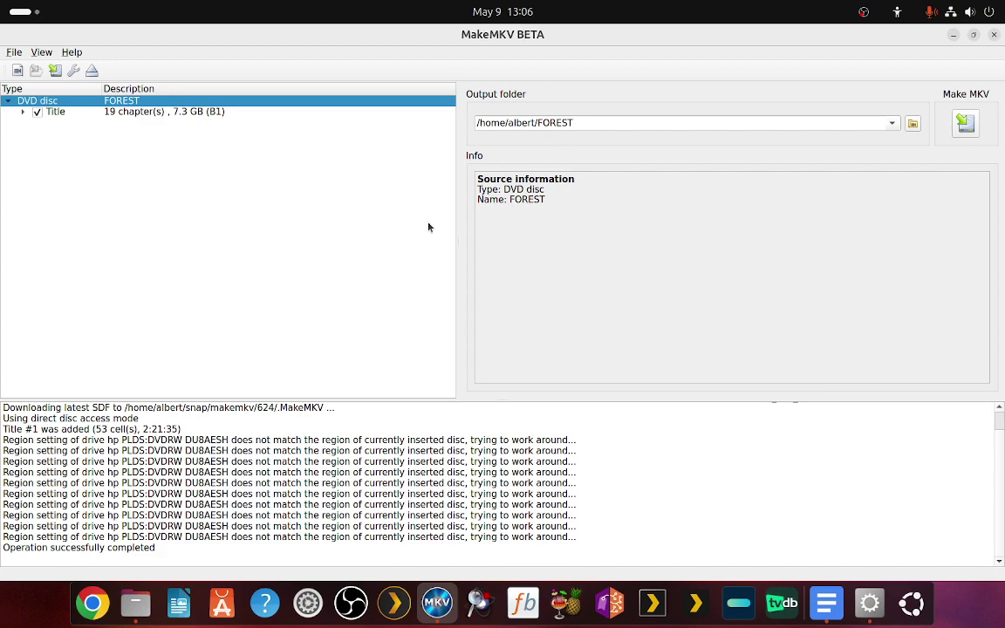
Exclude the French and both English DD Stereo audio tracks, and save the title as MKV into a newly created FOREST folder.
{"action": "left_click", "coordinate": [23, 113]}
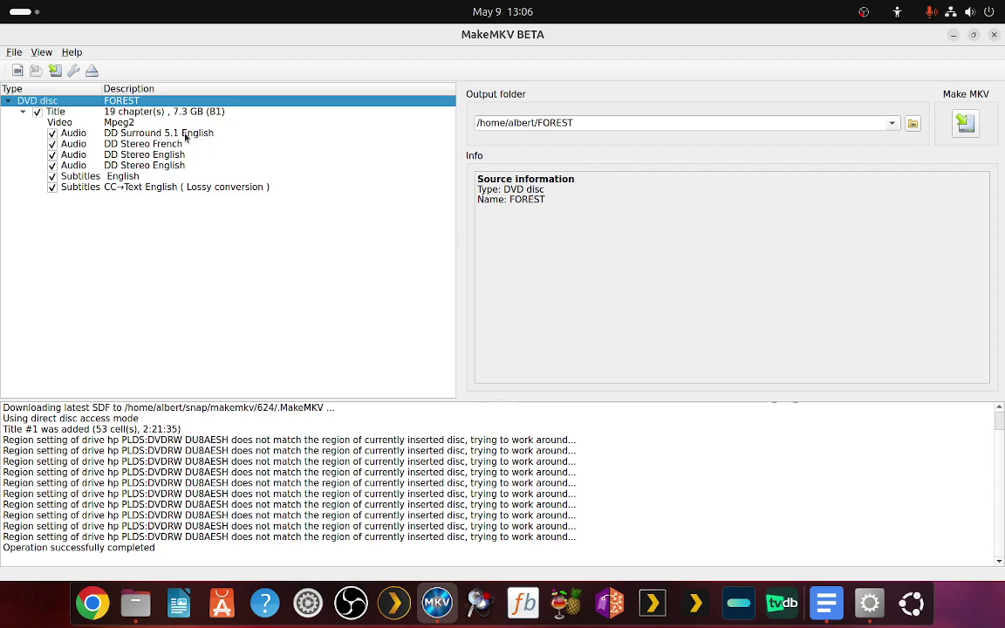
{"action": "left_click", "coordinate": [52, 144]}
{"action": "left_click", "coordinate": [51, 156]}
{"action": "left_click", "coordinate": [51, 165]}
{"action": "left_click", "coordinate": [965, 125]}
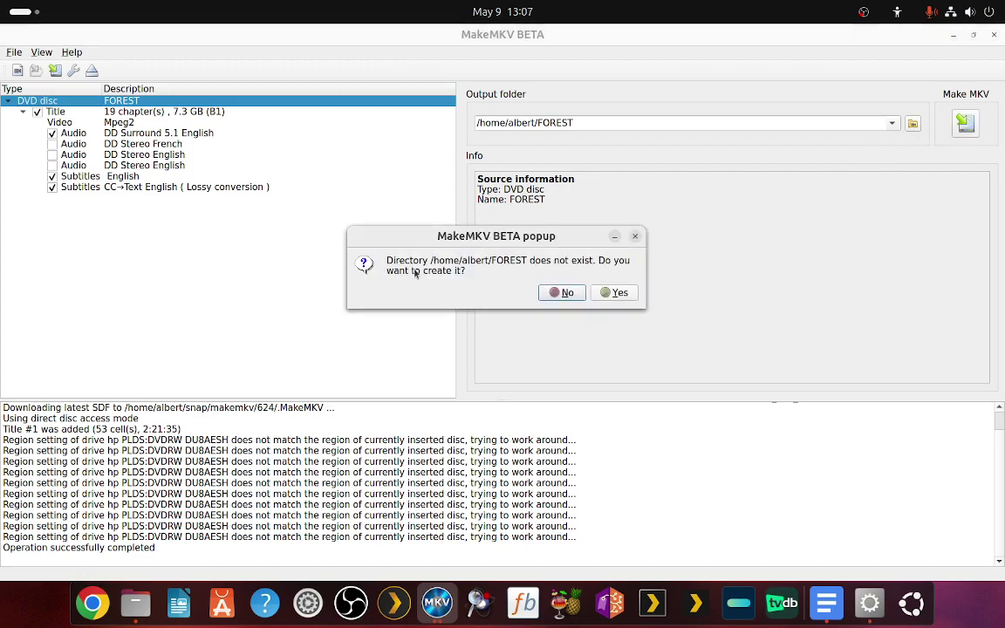
{"action": "left_click", "coordinate": [611, 293]}
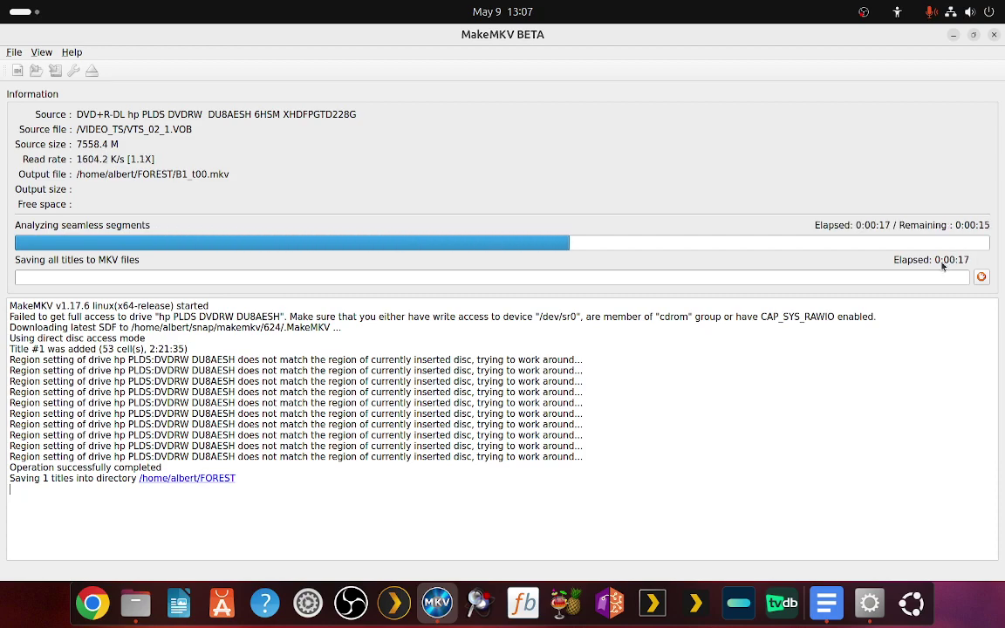
Minimize MakeMKV and open the Compilations folder inside Music / B.B. King in Files.
{"action": "left_click", "coordinate": [954, 36]}
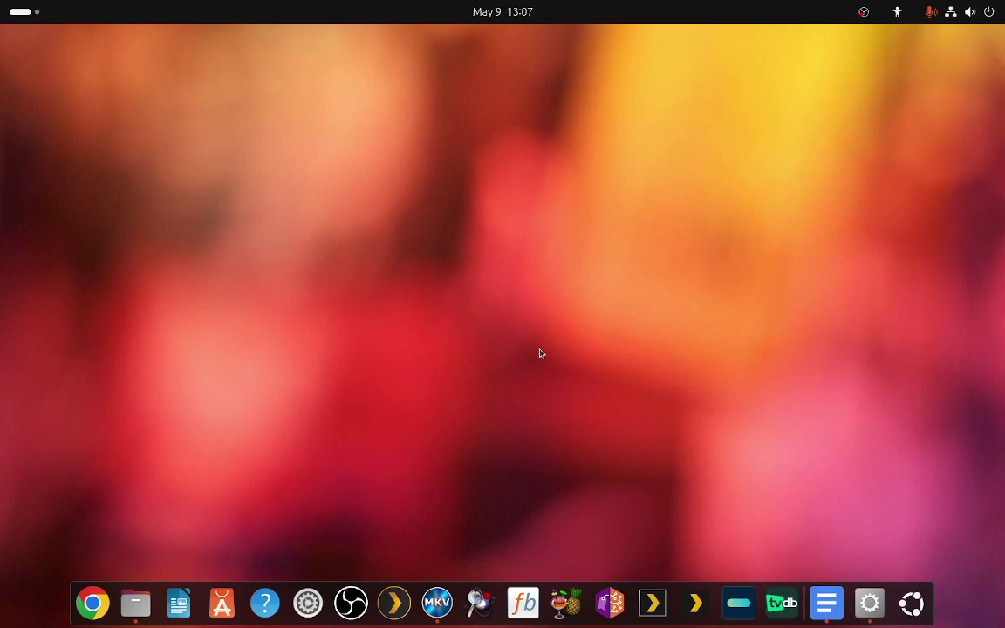
{"action": "left_click", "coordinate": [135, 606]}
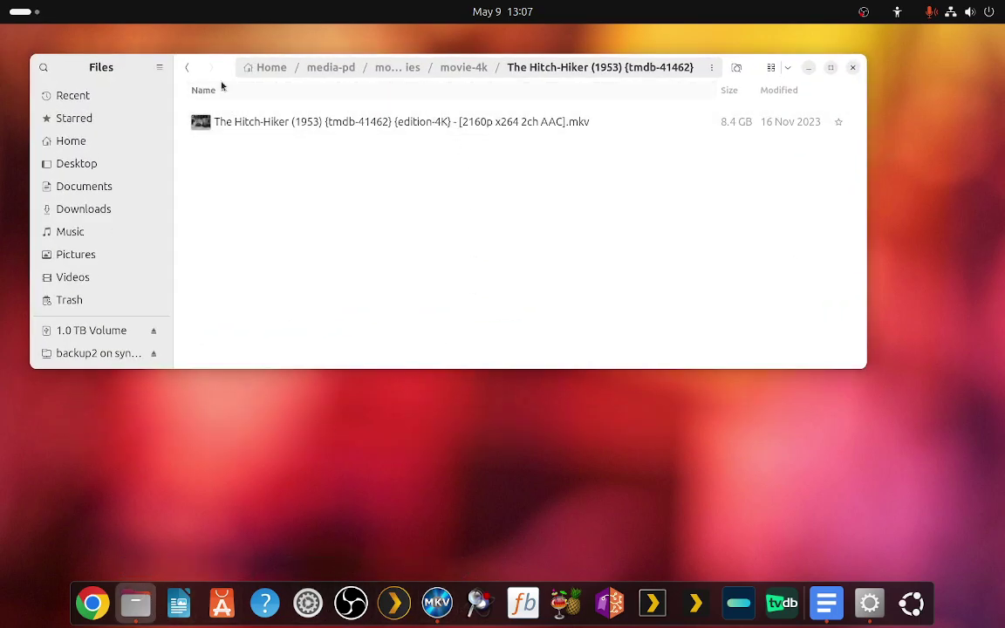
{"action": "left_click", "coordinate": [70, 231]}
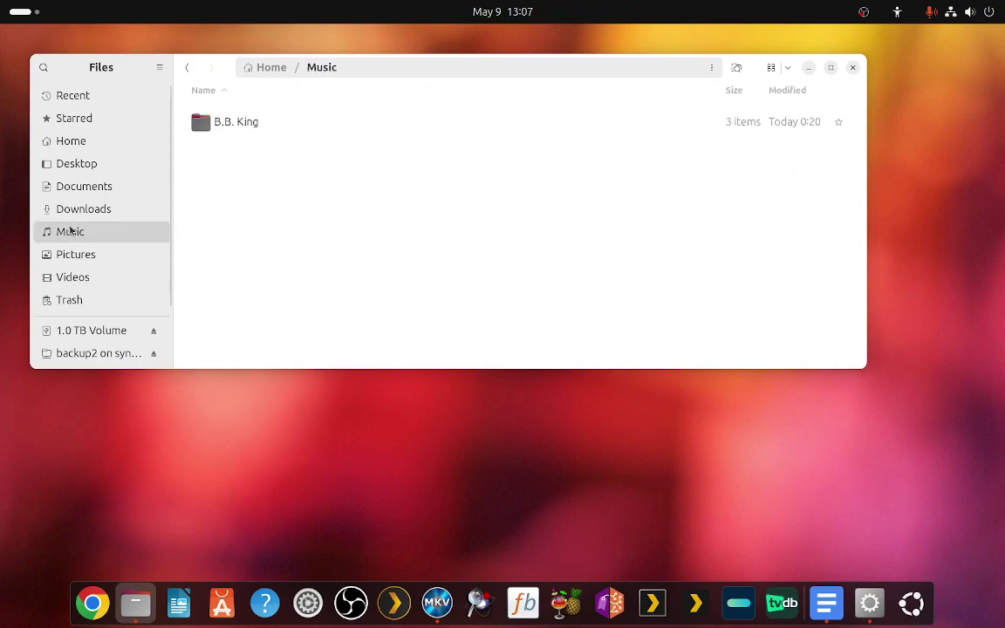
{"action": "double_click", "coordinate": [232, 123]}
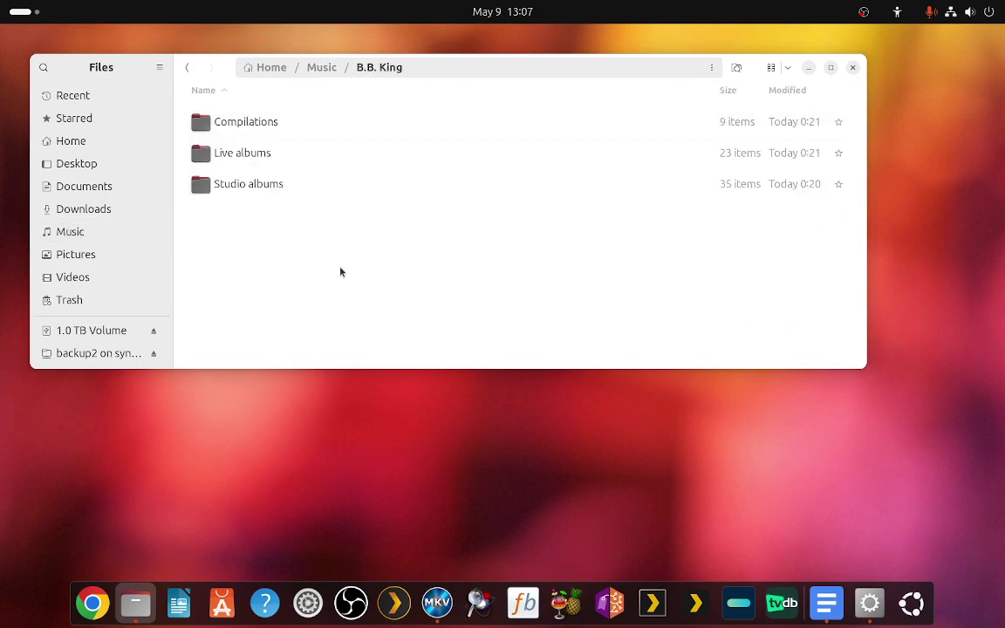
{"action": "double_click", "coordinate": [246, 123]}
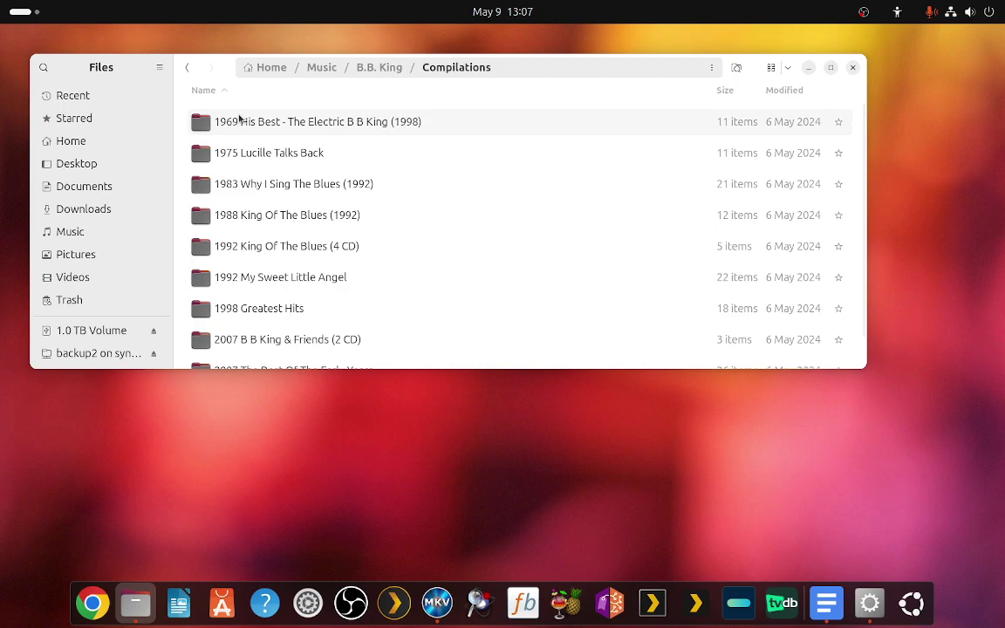
Open the folder "1969 His Best - The Electric B B King (1998)" with MusicBrainz Picard and dismiss the new user warning.
{"action": "right_click", "coordinate": [237, 123]}
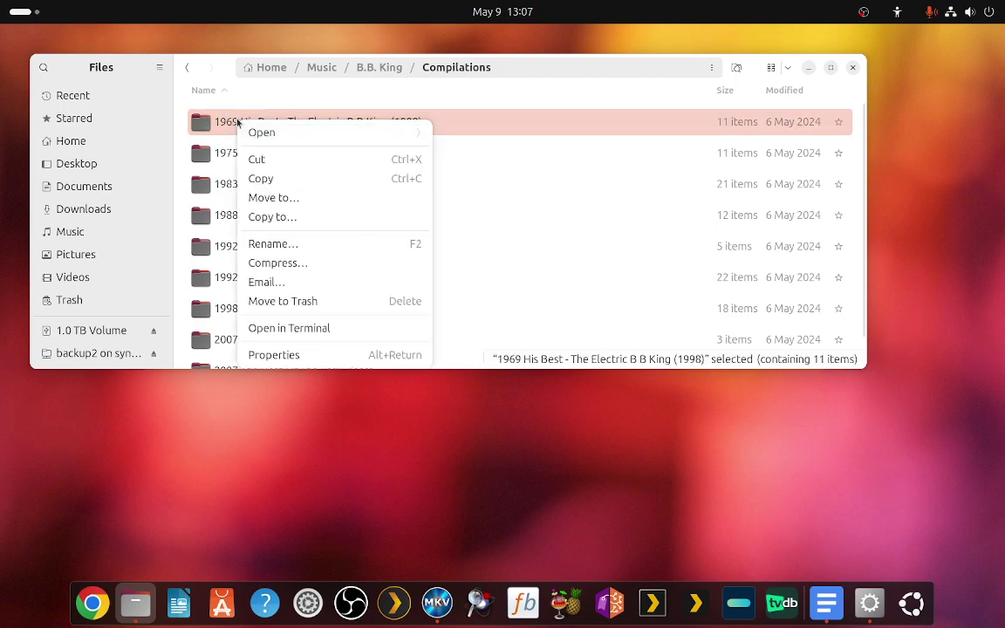
{"action": "left_click", "coordinate": [289, 139]}
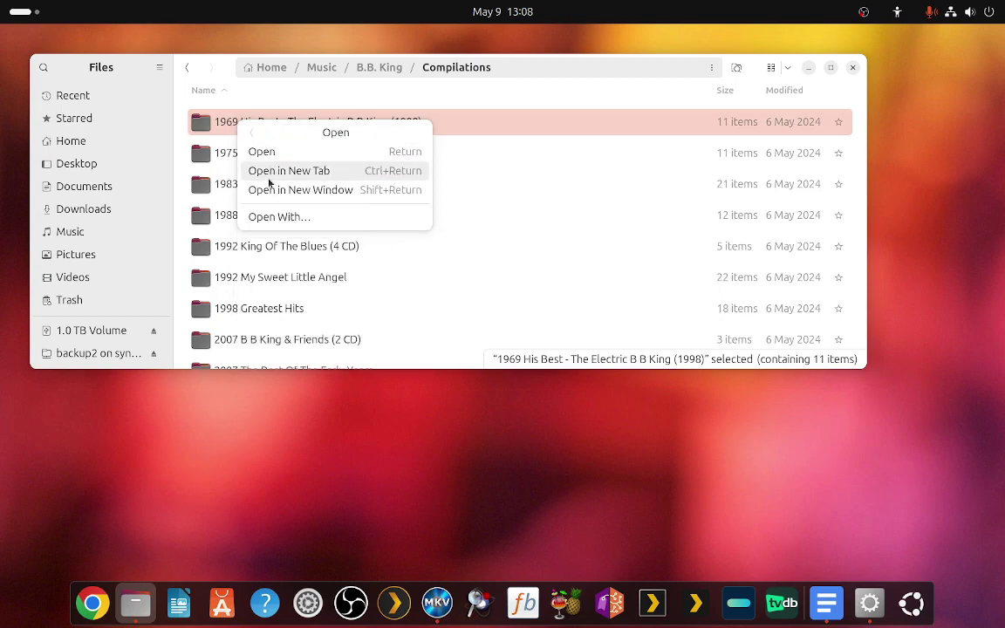
{"action": "left_click", "coordinate": [265, 215]}
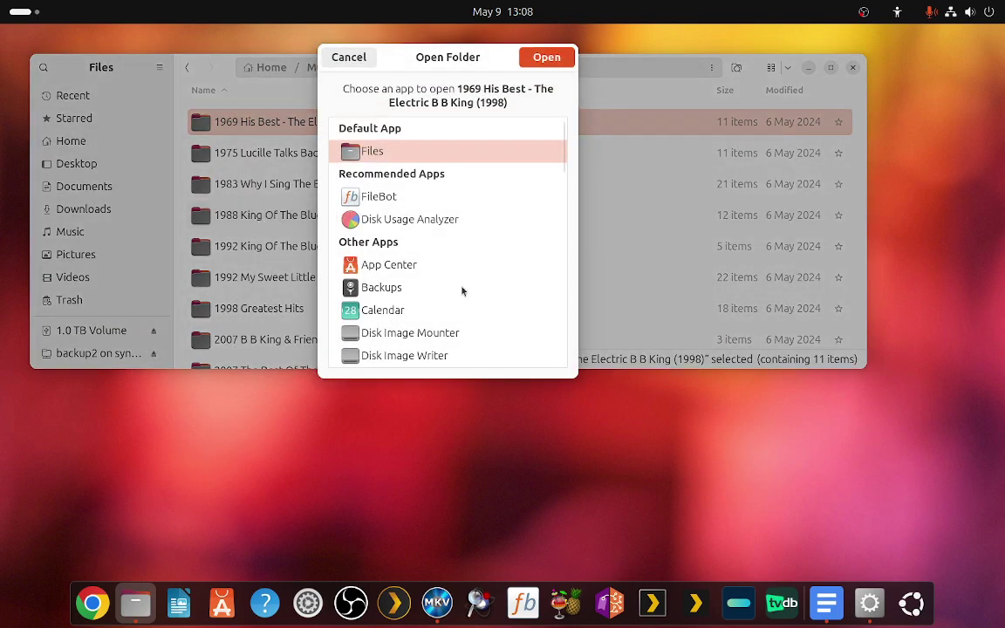
{"action": "scroll", "coordinate": [462, 290], "scroll_direction": "down", "scroll_amount": 1}
{"action": "scroll", "coordinate": [462, 291], "scroll_direction": "down", "scroll_amount": 10}
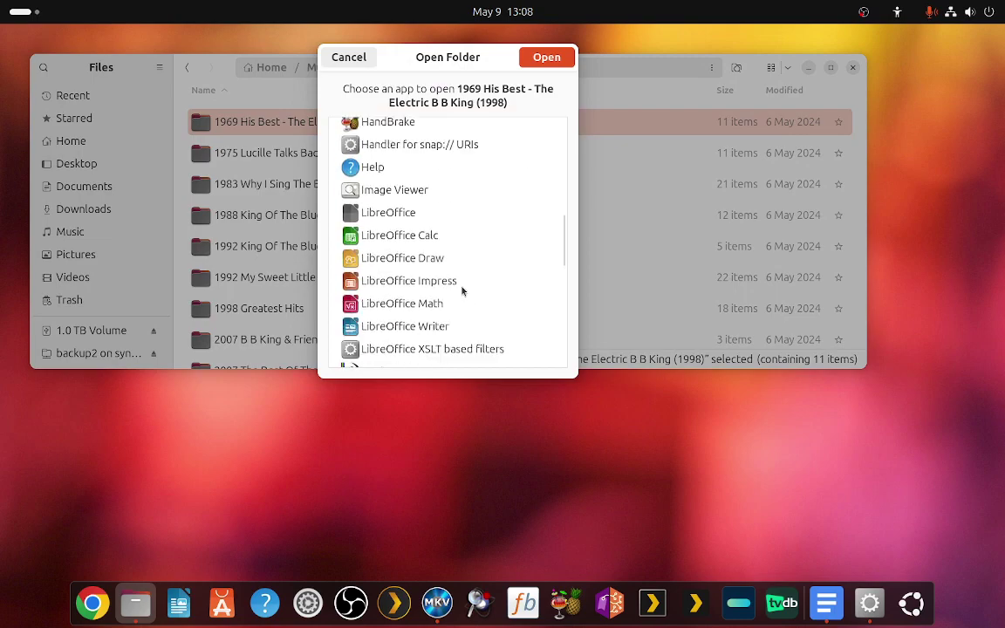
{"action": "scroll", "coordinate": [462, 290], "scroll_direction": "down", "scroll_amount": 3}
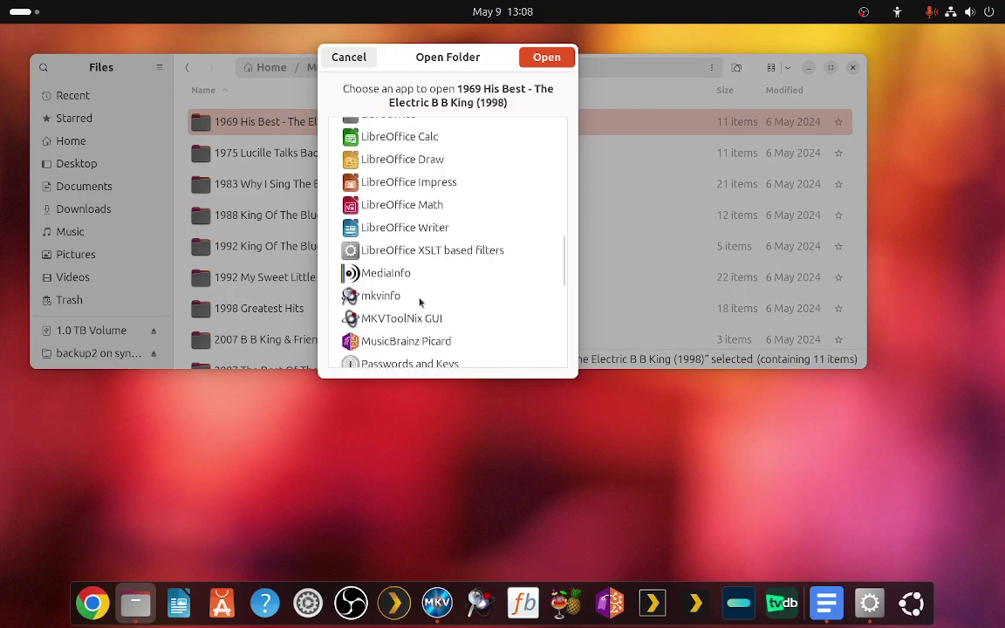
{"action": "scroll", "coordinate": [419, 302], "scroll_direction": "down", "scroll_amount": 1}
{"action": "left_click", "coordinate": [388, 308]}
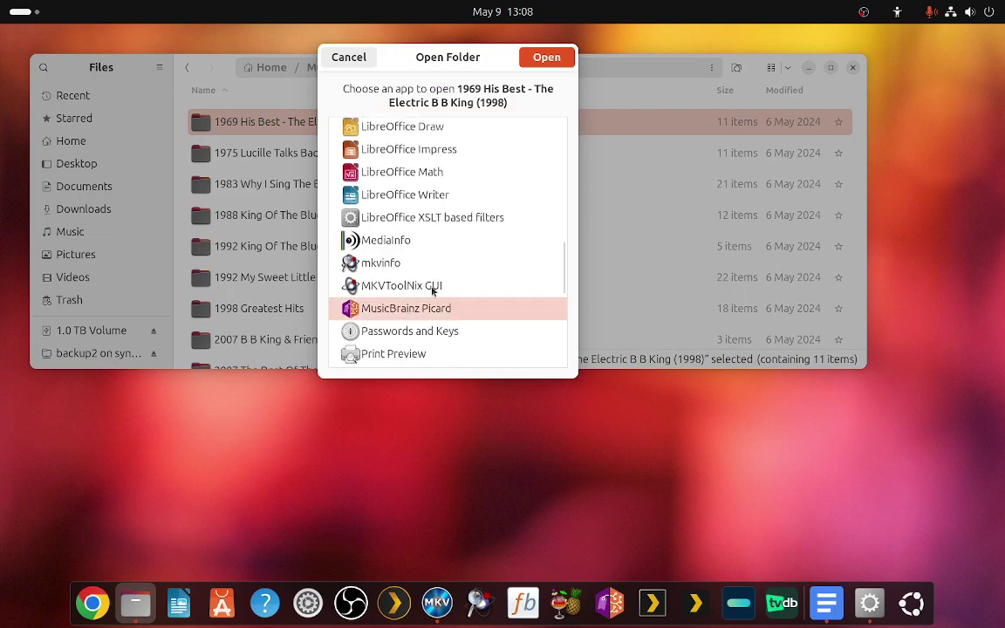
{"action": "left_click", "coordinate": [569, 58]}
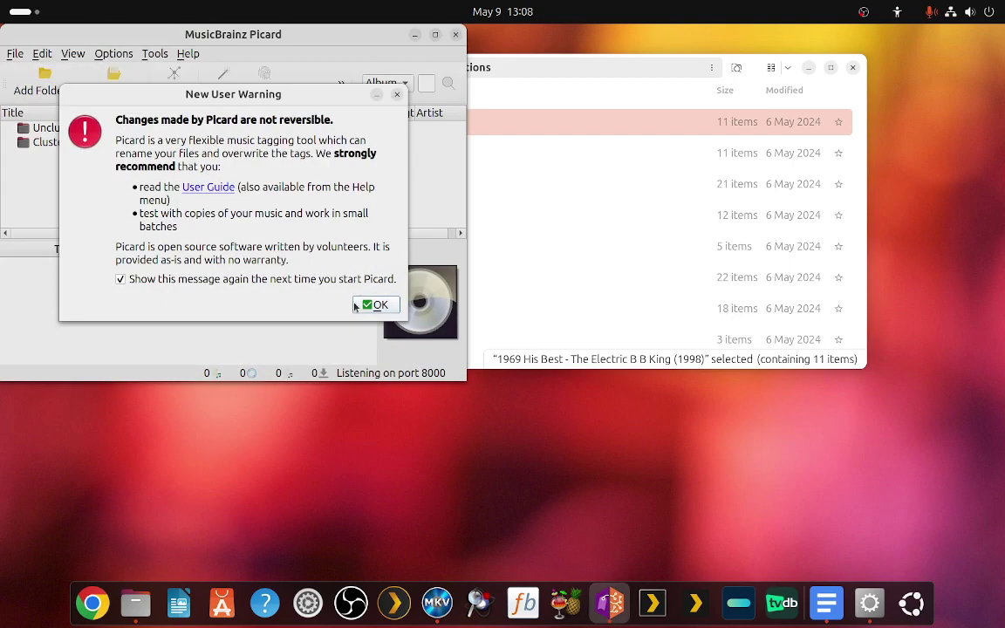
{"action": "left_click", "coordinate": [375, 305]}
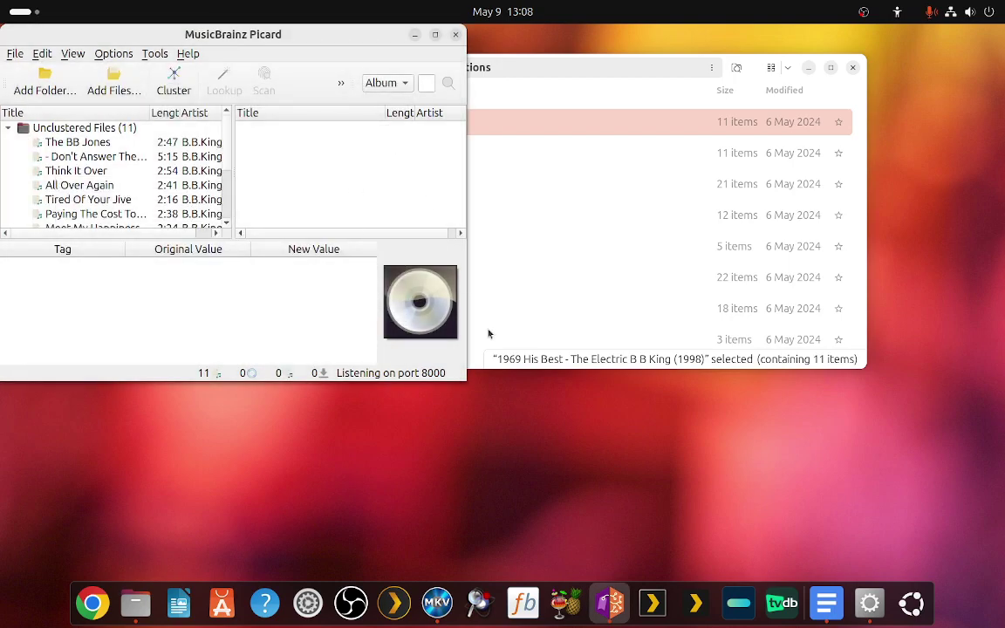
Enlarge the MusicBrainz Picard window to nearly full screen width and position it below the selected album folder.
{"action": "left_click_drag", "start_coordinate": [333, 39], "coordinate": [861, 128]}
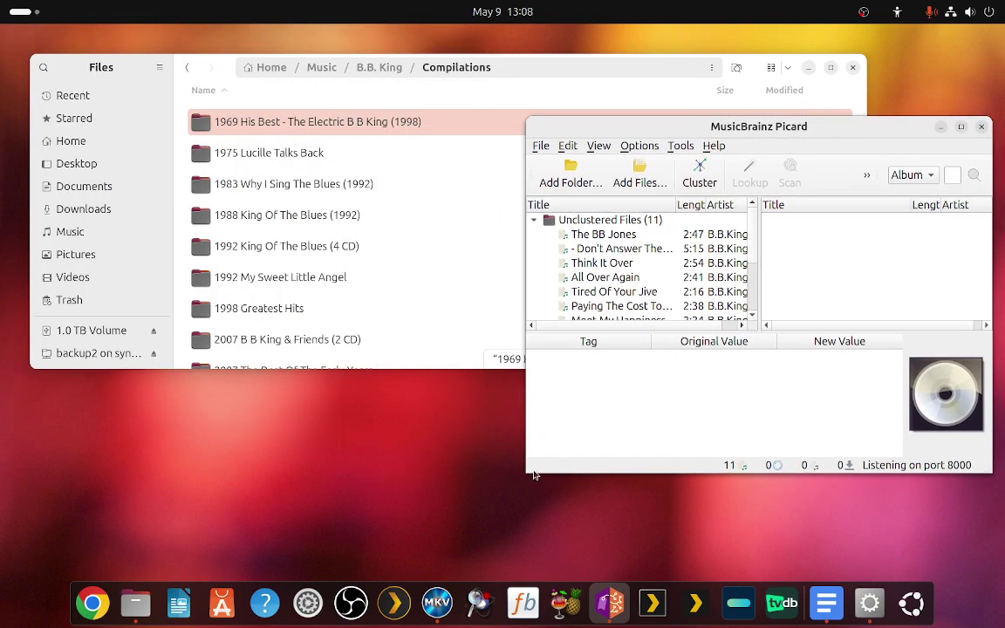
{"action": "left_click_drag", "start_coordinate": [518, 481], "coordinate": [48, 542]}
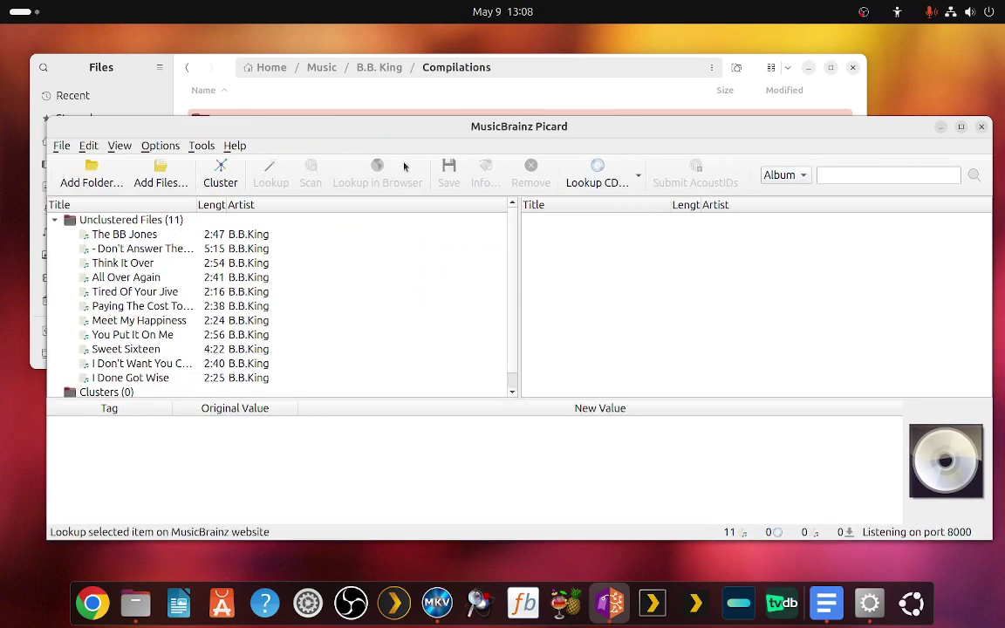
{"action": "left_click_drag", "start_coordinate": [416, 131], "coordinate": [423, 155]}
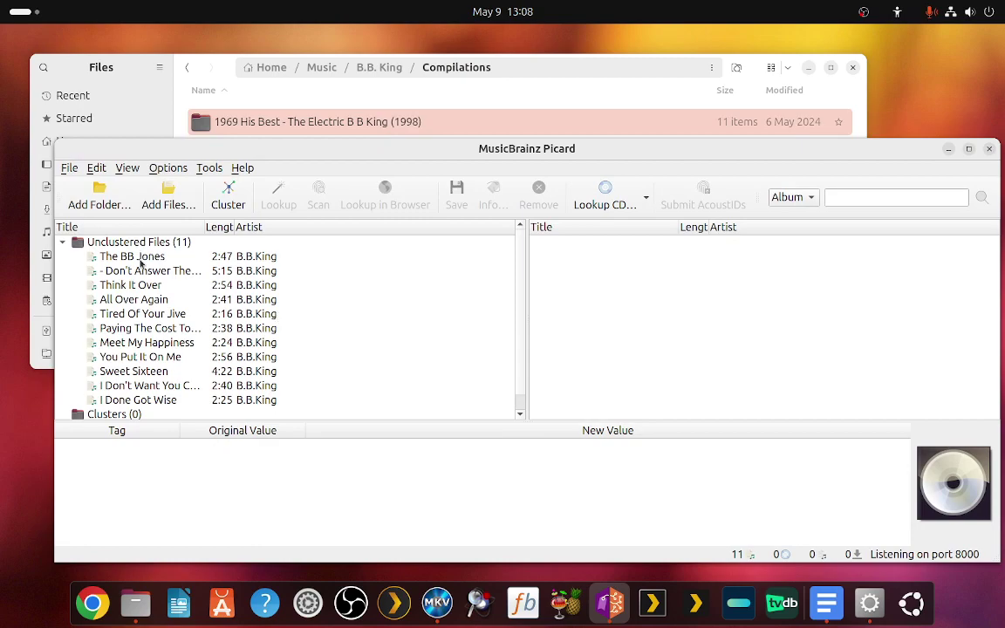
Cluster the unclustered files, select the resulting album cluster, and widen the title and length columns.
{"action": "left_click", "coordinate": [229, 198]}
{"action": "left_click", "coordinate": [184, 272]}
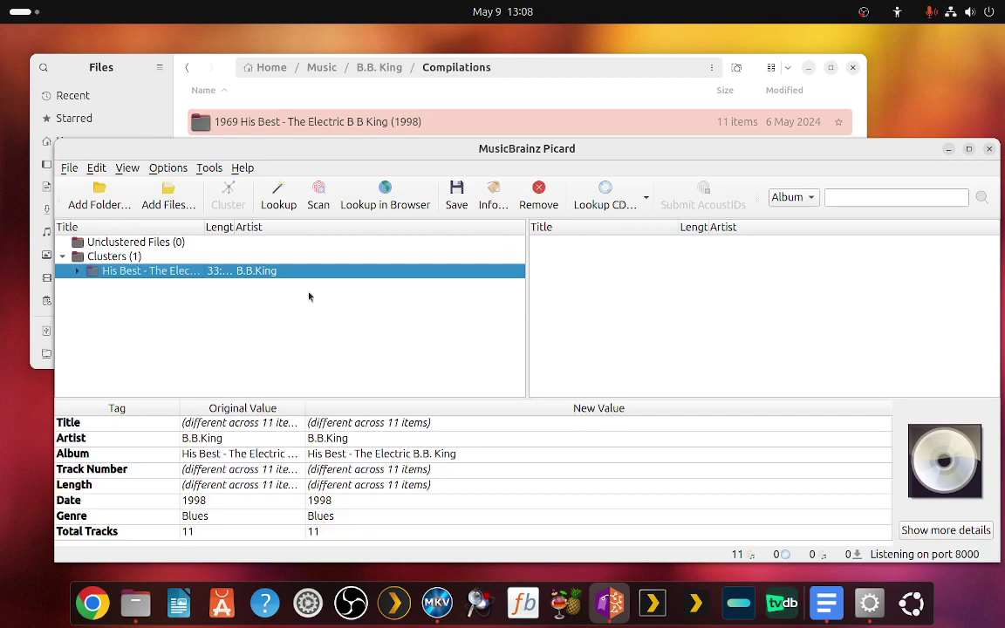
{"action": "left_click_drag", "start_coordinate": [233, 228], "coordinate": [285, 249]}
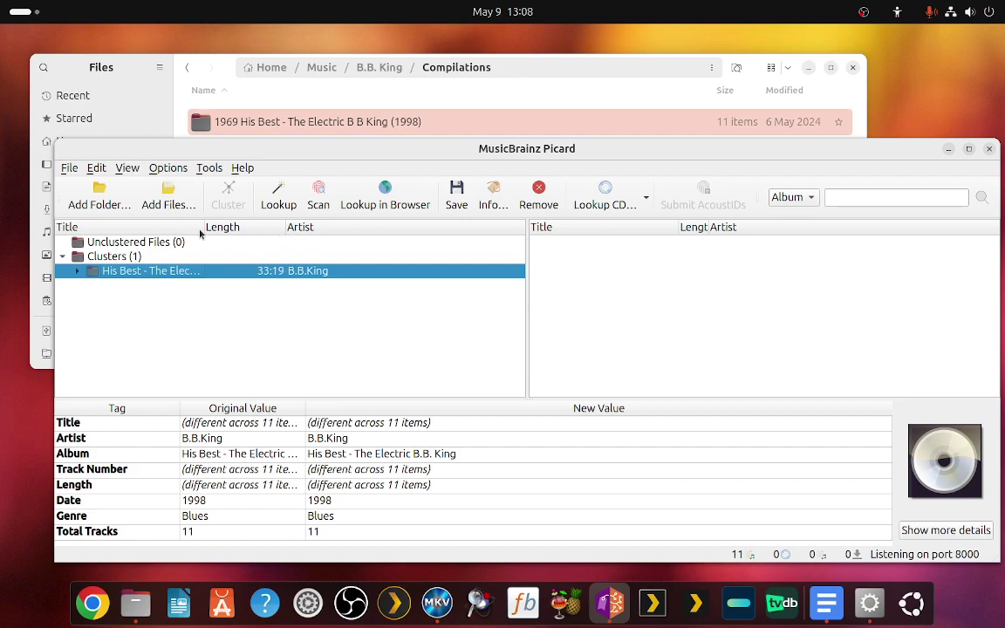
{"action": "left_click_drag", "start_coordinate": [204, 229], "coordinate": [283, 244]}
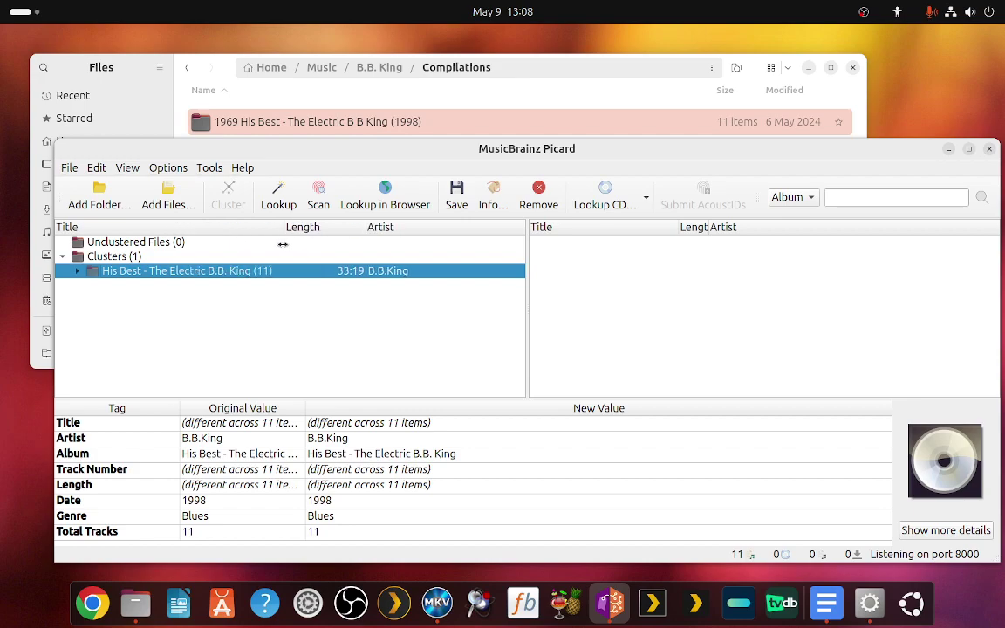
{"action": "left_click_drag", "start_coordinate": [678, 227], "coordinate": [860, 228]}
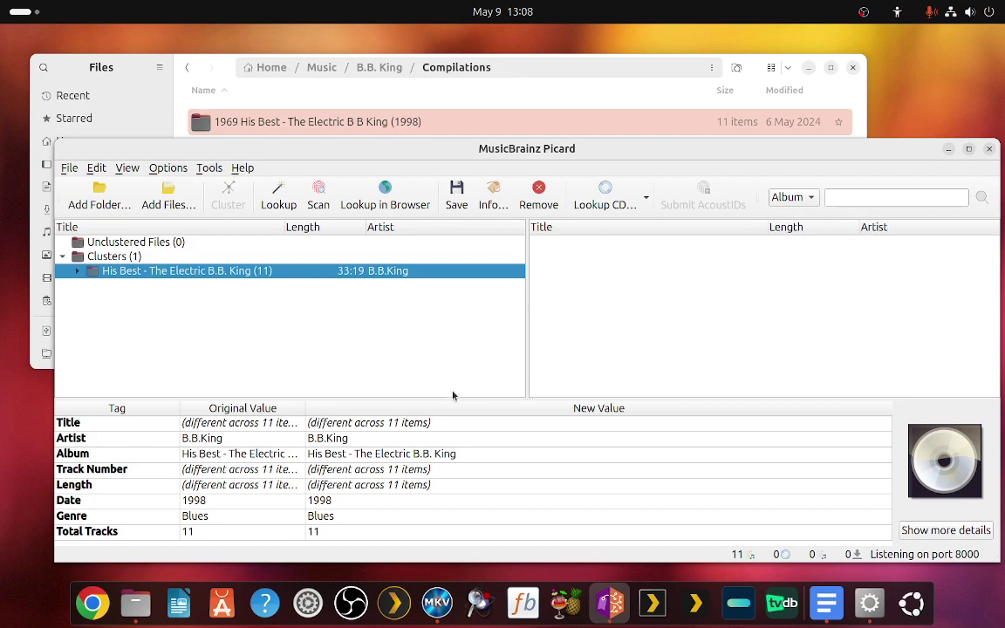
Check the tracks inside the His Best - The Electric B.B. King cluster, and scan the whole cluster to match its files.
{"action": "left_click", "coordinate": [76, 275]}
{"action": "left_click", "coordinate": [134, 314]}
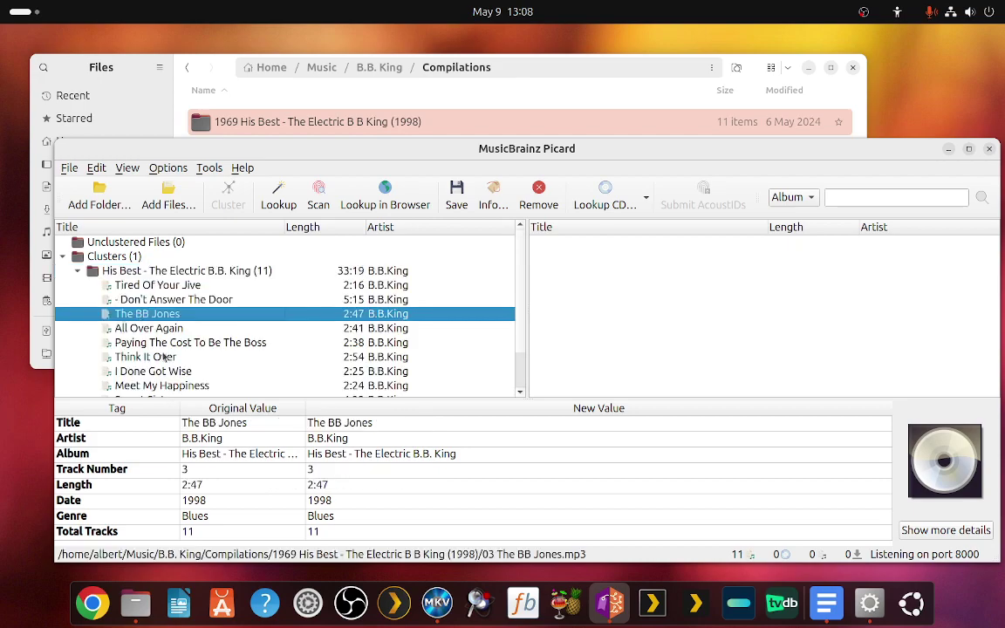
{"action": "left_click", "coordinate": [111, 271]}
{"action": "left_click", "coordinate": [77, 270]}
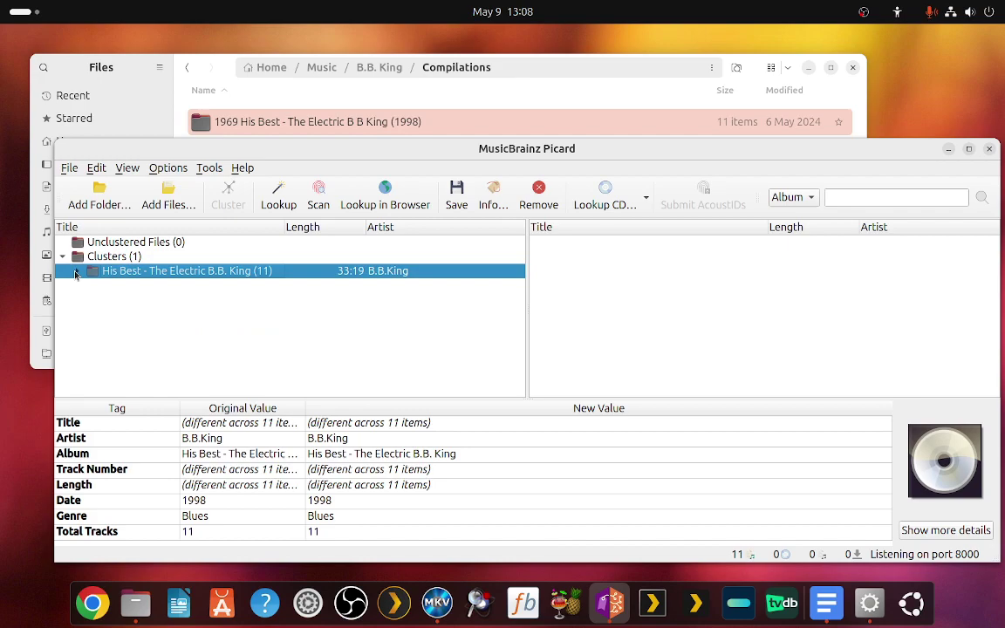
{"action": "left_click", "coordinate": [316, 193]}
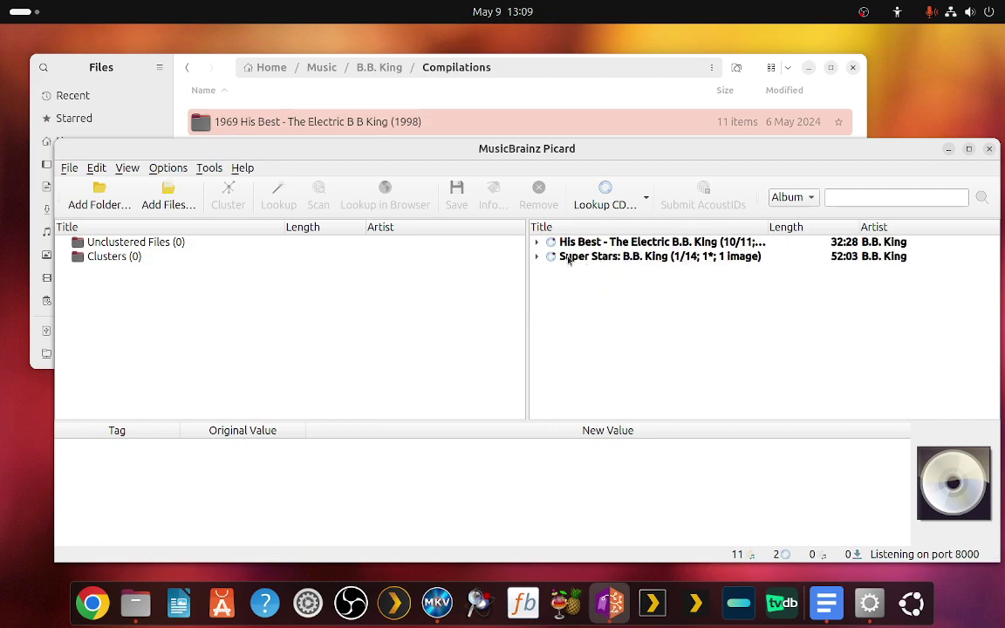
Examine the track matches in Super Stars: B.B. King and His Best - The Electric B.B. King, including tracks 05 and 06.
{"action": "left_click_drag", "start_coordinate": [766, 227], "coordinate": [857, 229]}
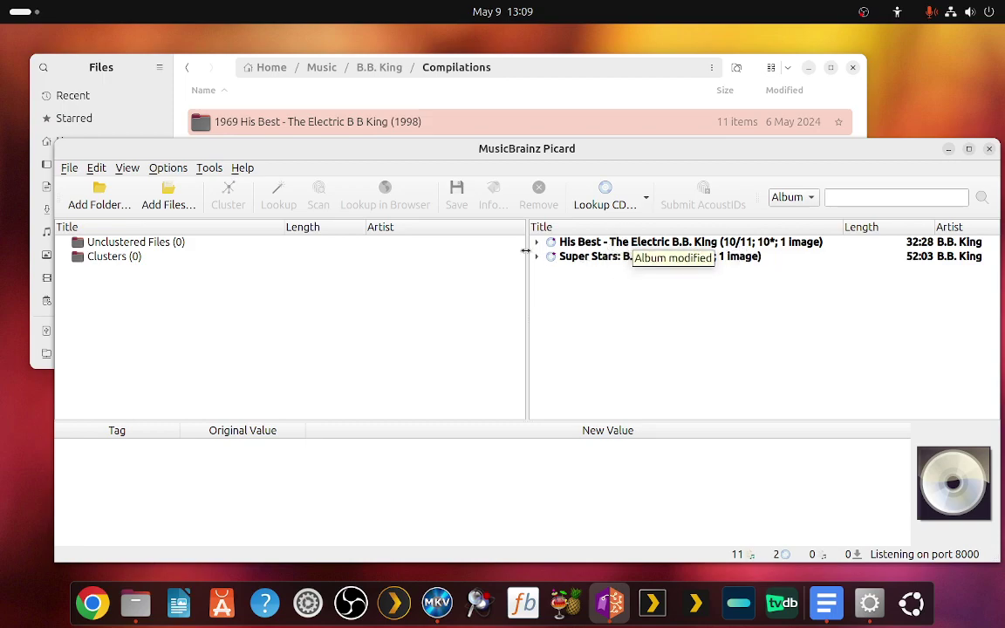
{"action": "left_click", "coordinate": [536, 256]}
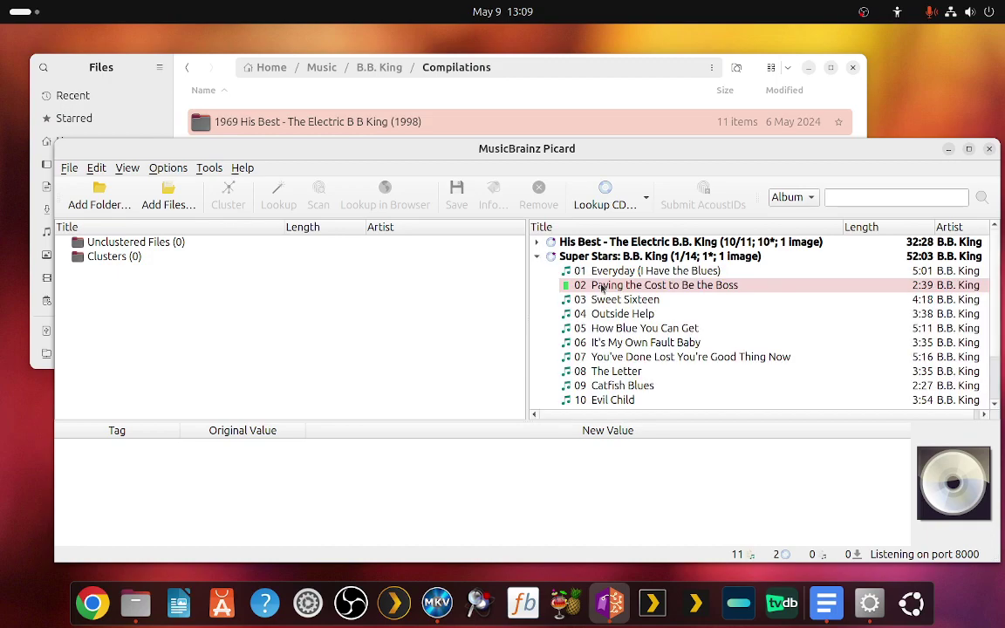
{"action": "left_click", "coordinate": [537, 243]}
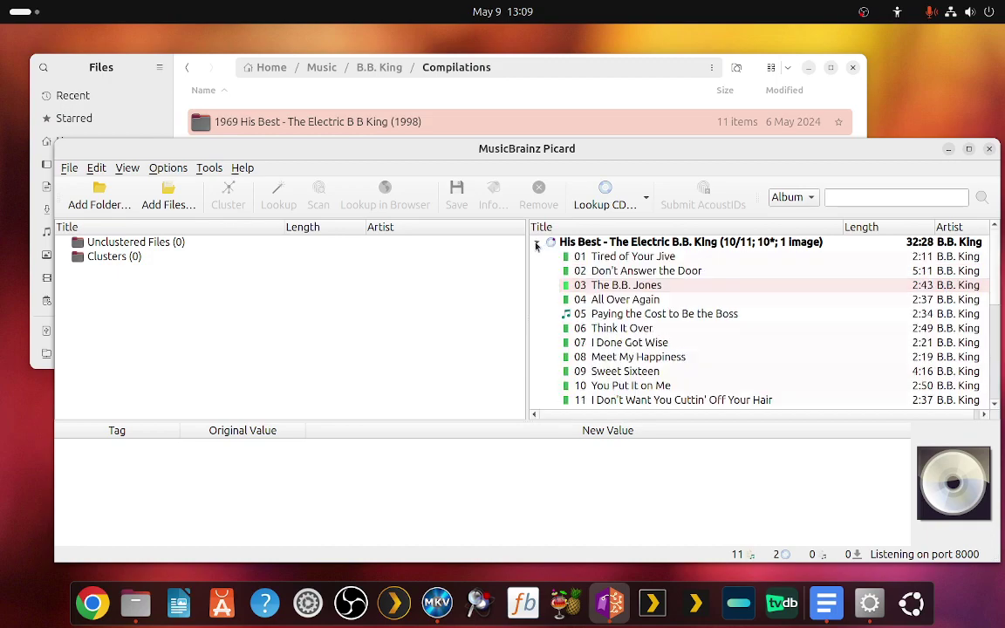
{"action": "left_click", "coordinate": [615, 315]}
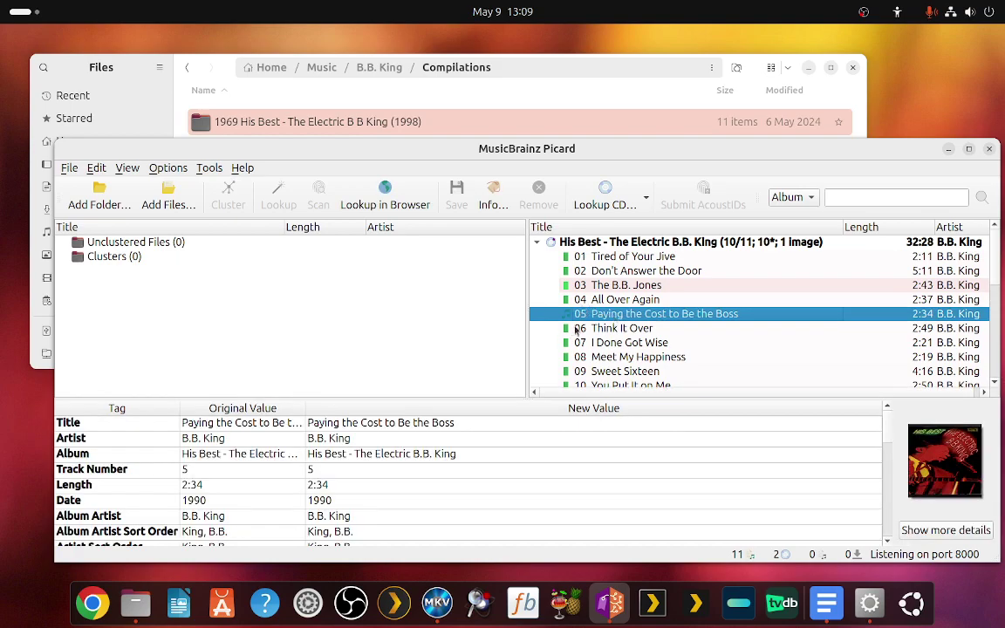
{"action": "left_click", "coordinate": [580, 329]}
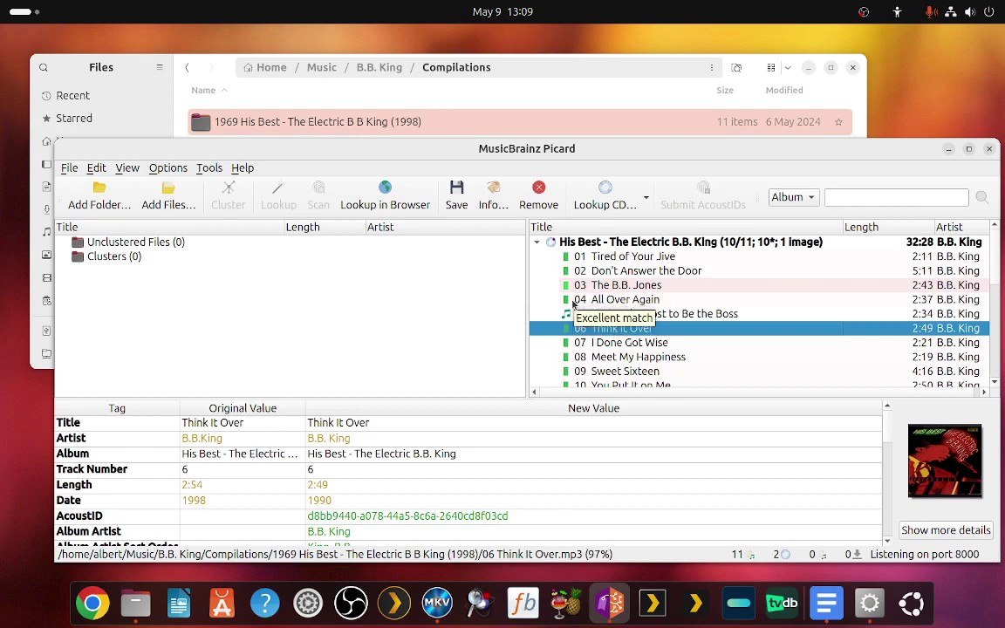
Move the Paying the Cost to Be the Boss file from Super Stars: B.B. King into His Best - The Electric B.B. King, and remove the Super Stars album.
{"action": "left_click", "coordinate": [605, 314]}
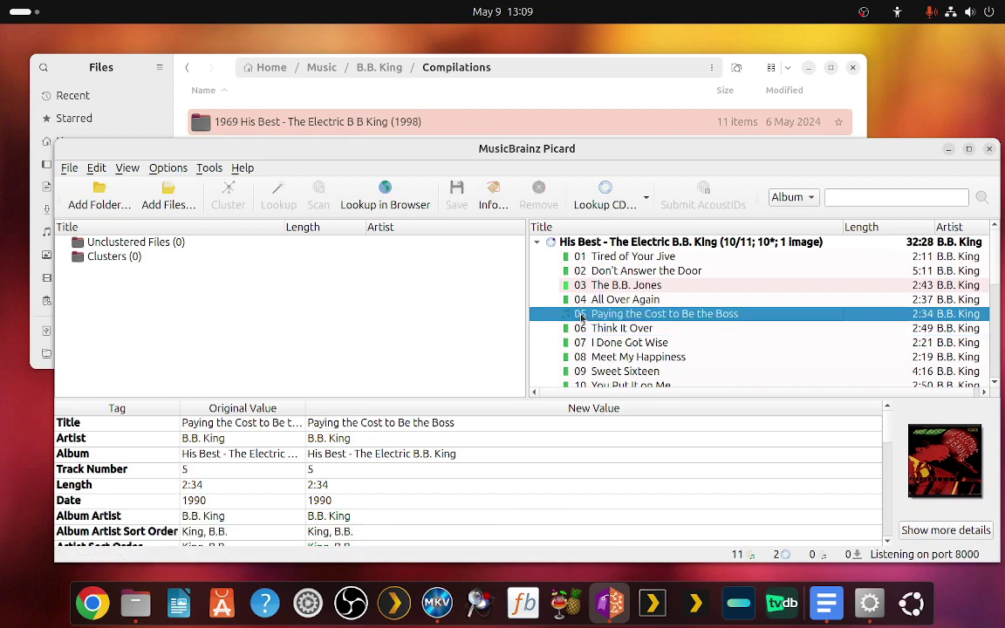
{"action": "key", "text": "Down"}
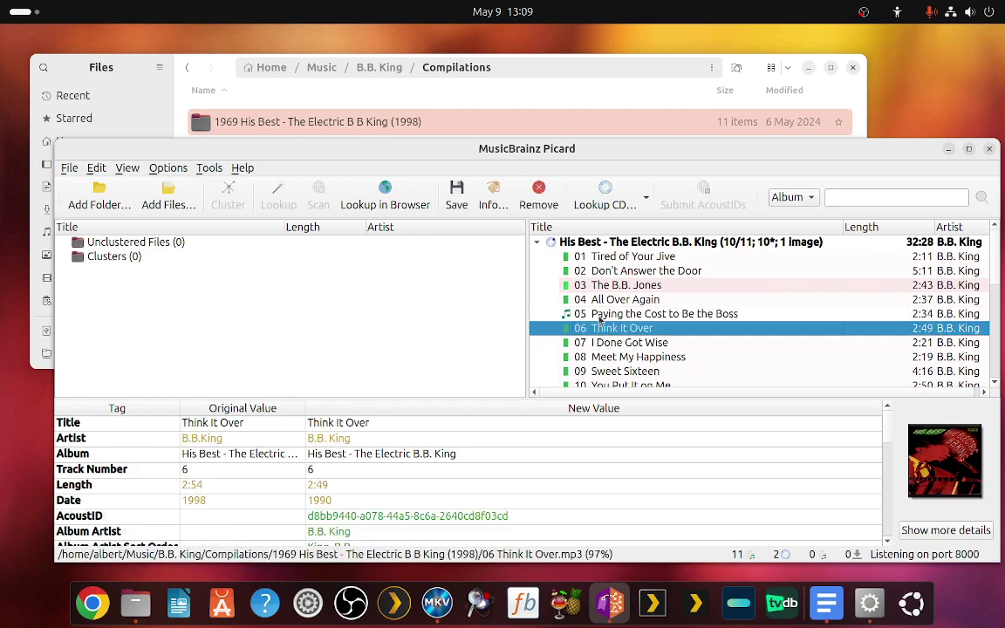
{"action": "left_click", "coordinate": [600, 314]}
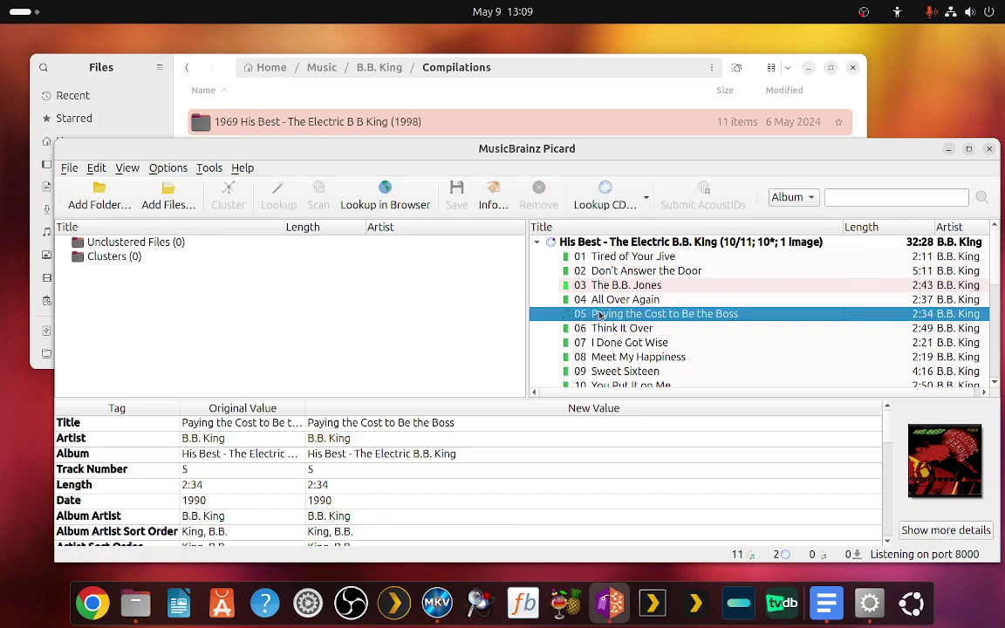
{"action": "left_click", "coordinate": [537, 243]}
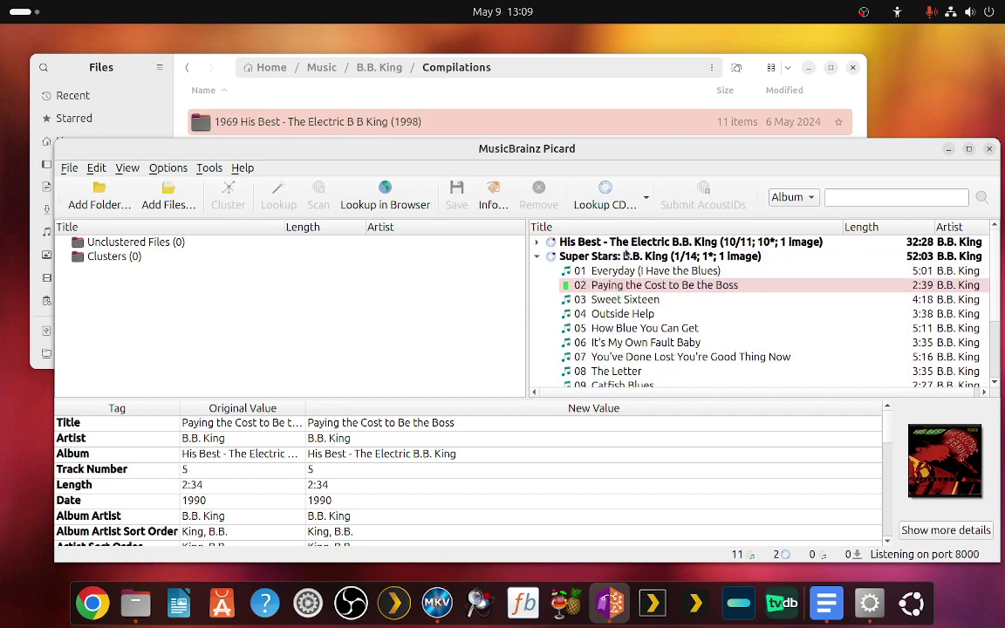
{"action": "left_click_drag", "start_coordinate": [616, 287], "coordinate": [532, 270]}
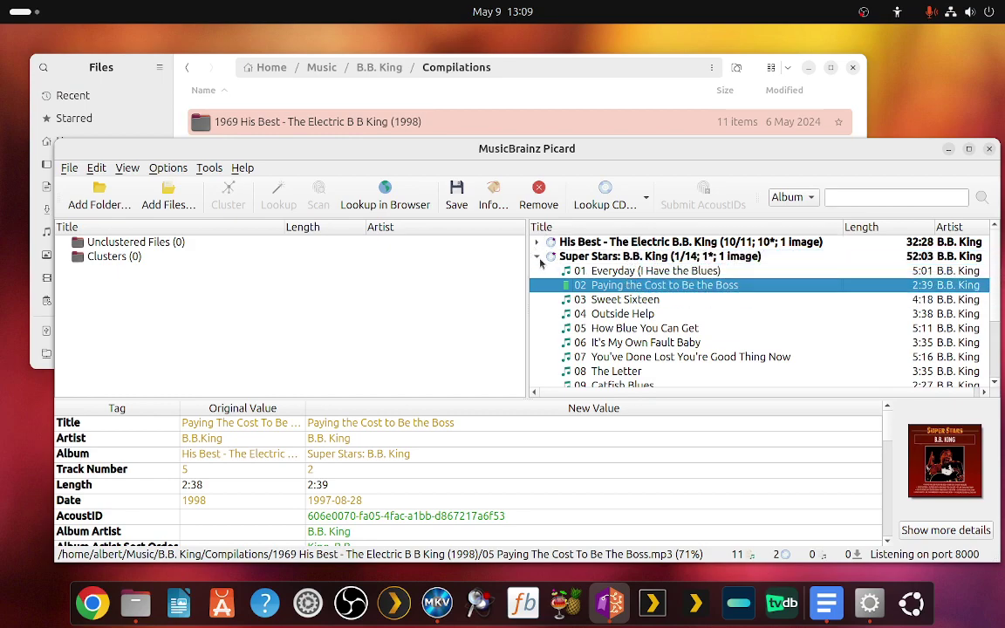
{"action": "left_click", "coordinate": [535, 256]}
{"action": "left_click_drag", "start_coordinate": [596, 262], "coordinate": [600, 244]}
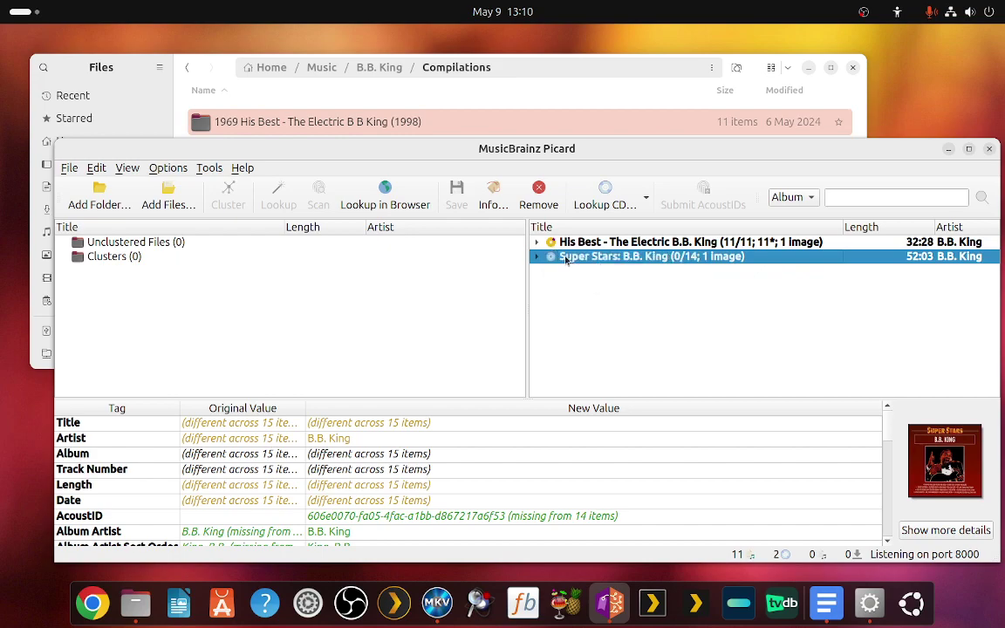
{"action": "left_click", "coordinate": [533, 197]}
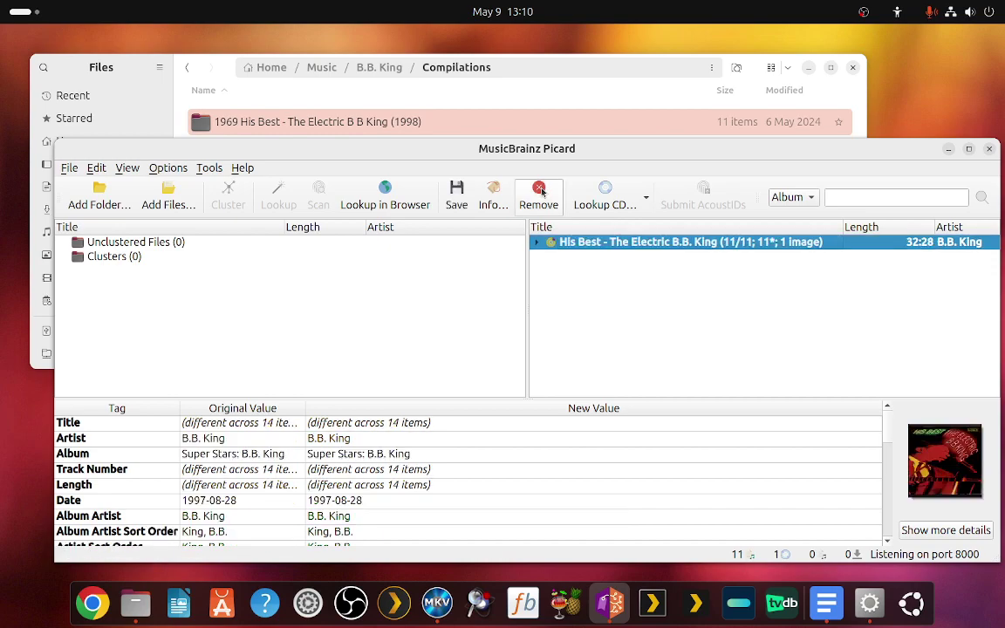
Compare the original and new tags of track 01, Tired of Your Jive, including its date.
{"action": "left_click", "coordinate": [537, 243]}
{"action": "left_click", "coordinate": [608, 259]}
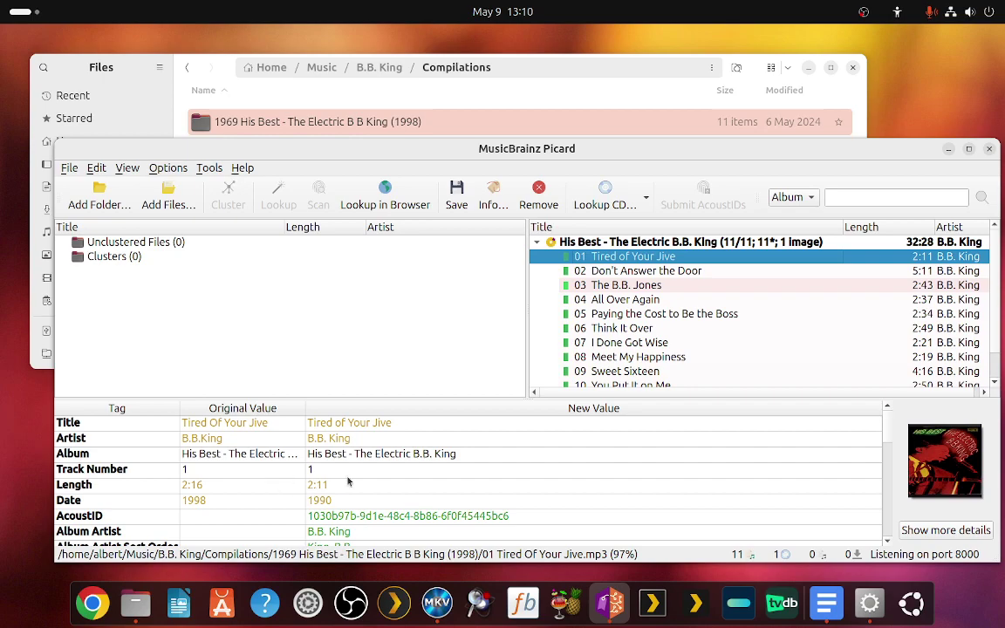
{"action": "scroll", "coordinate": [347, 482], "scroll_direction": "down", "scroll_amount": 7}
{"action": "scroll", "coordinate": [341, 474], "scroll_direction": "down", "scroll_amount": 1}
{"action": "scroll", "coordinate": [341, 474], "scroll_direction": "up", "scroll_amount": 10}
{"action": "left_click", "coordinate": [191, 503]}
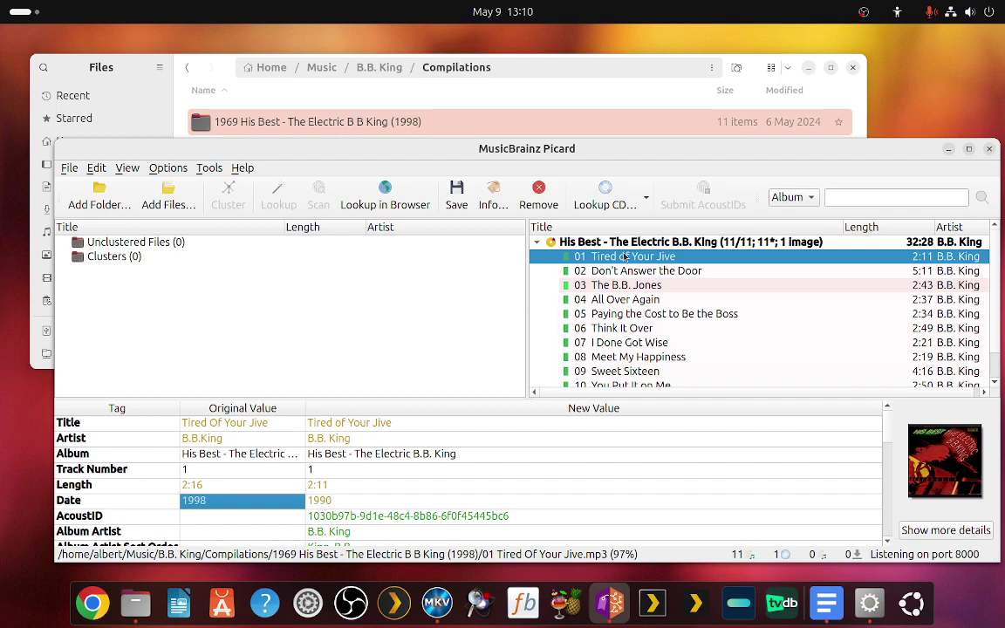
Copy the album name His Best - The Electric B.B. King from the track's new tags and search for albums with it.
{"action": "double_click", "coordinate": [367, 454]}
{"action": "right_click", "coordinate": [367, 455]}
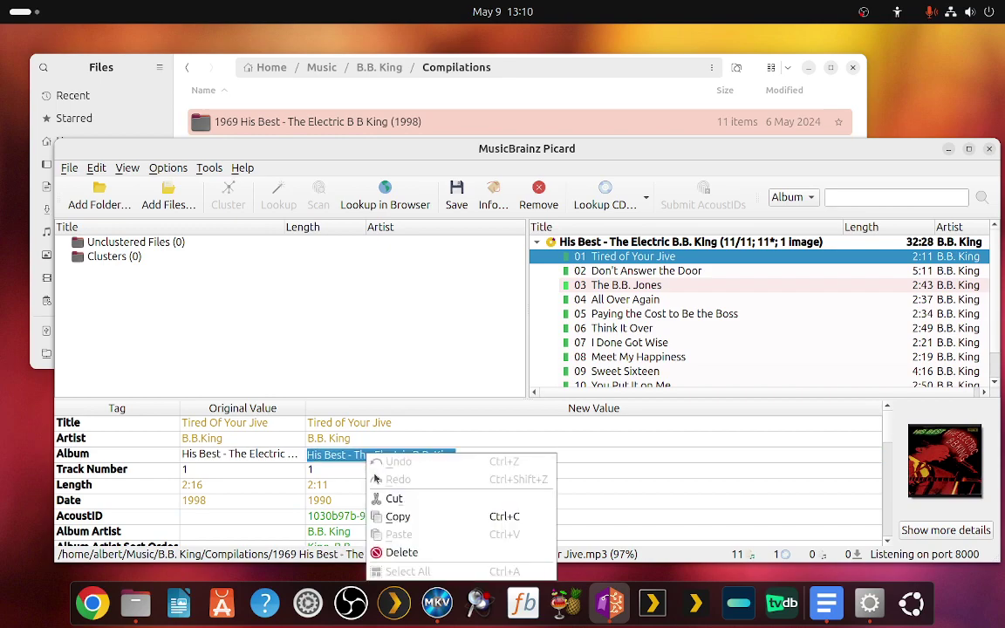
{"action": "left_click", "coordinate": [389, 521]}
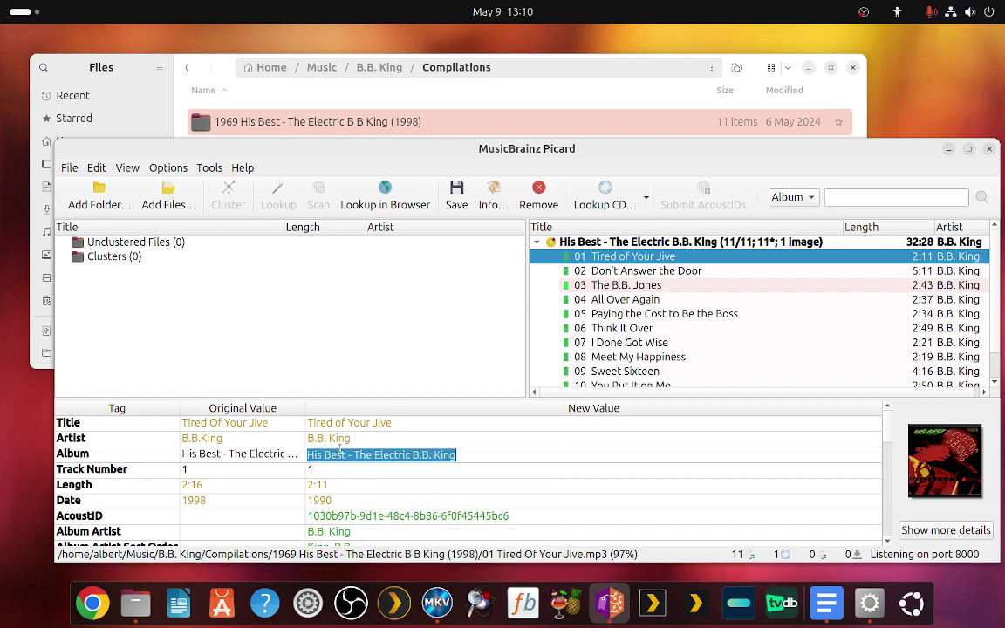
{"action": "left_click", "coordinate": [894, 199]}
{"action": "key", "text": "ctrl+v"}
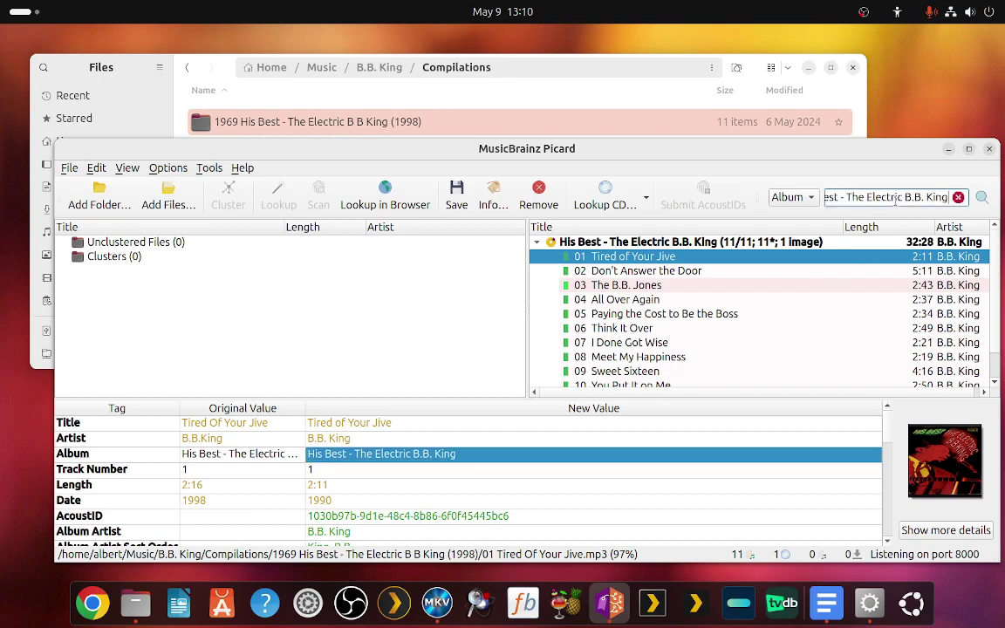
{"action": "left_click", "coordinate": [978, 198]}
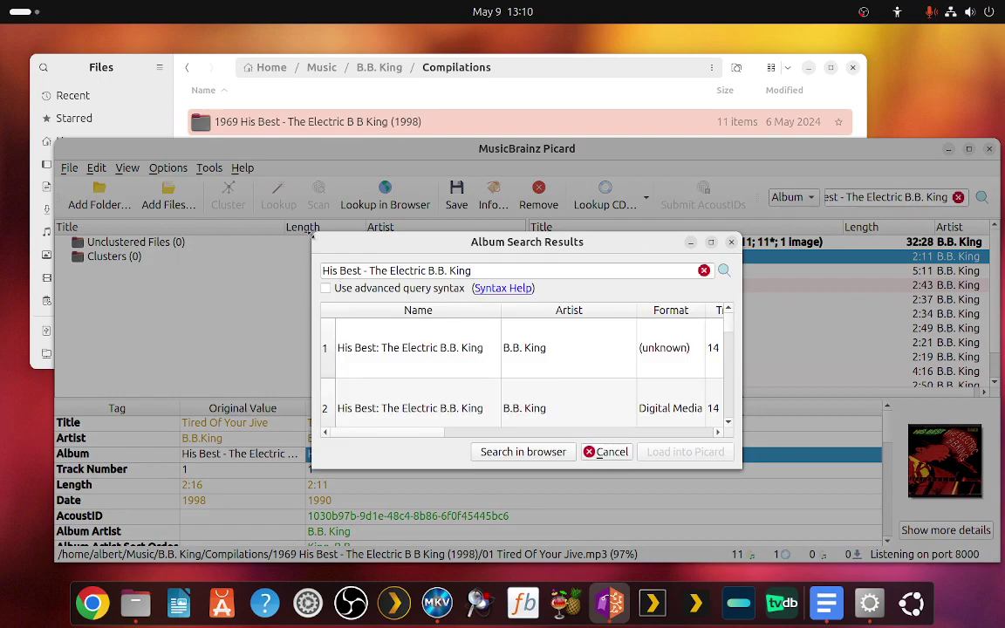
Load the 14-track US release dated 1998-04-21 from MCA Records out of the enlarged search results, and maximise the Picard window.
{"action": "left_click_drag", "start_coordinate": [312, 235], "coordinate": [326, 181]}
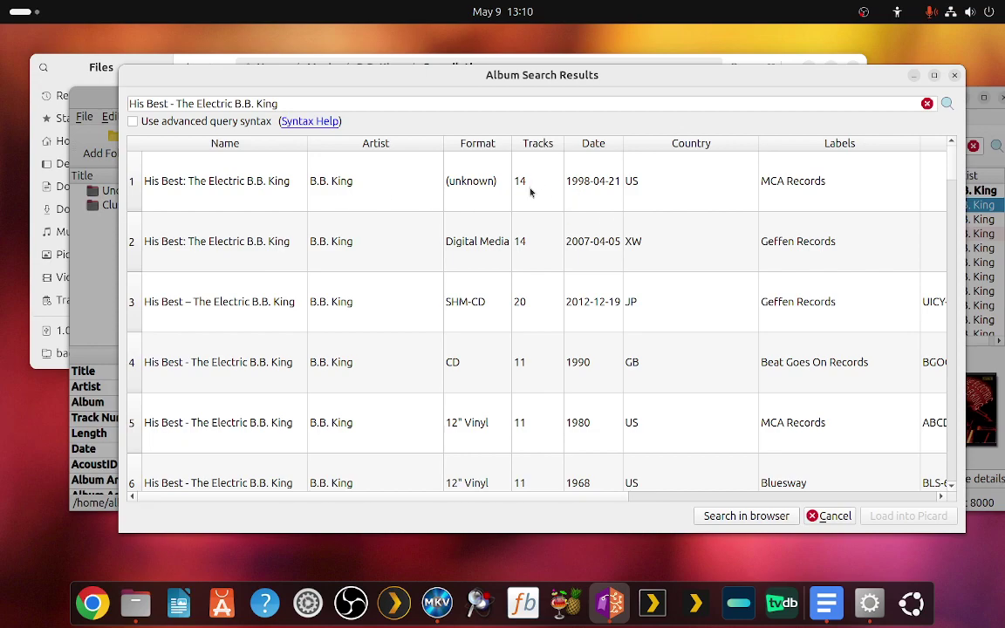
{"action": "scroll", "coordinate": [528, 430], "scroll_direction": "down", "scroll_amount": 1}
{"action": "scroll", "coordinate": [527, 430], "scroll_direction": "up", "scroll_amount": 1}
{"action": "double_click", "coordinate": [571, 186]}
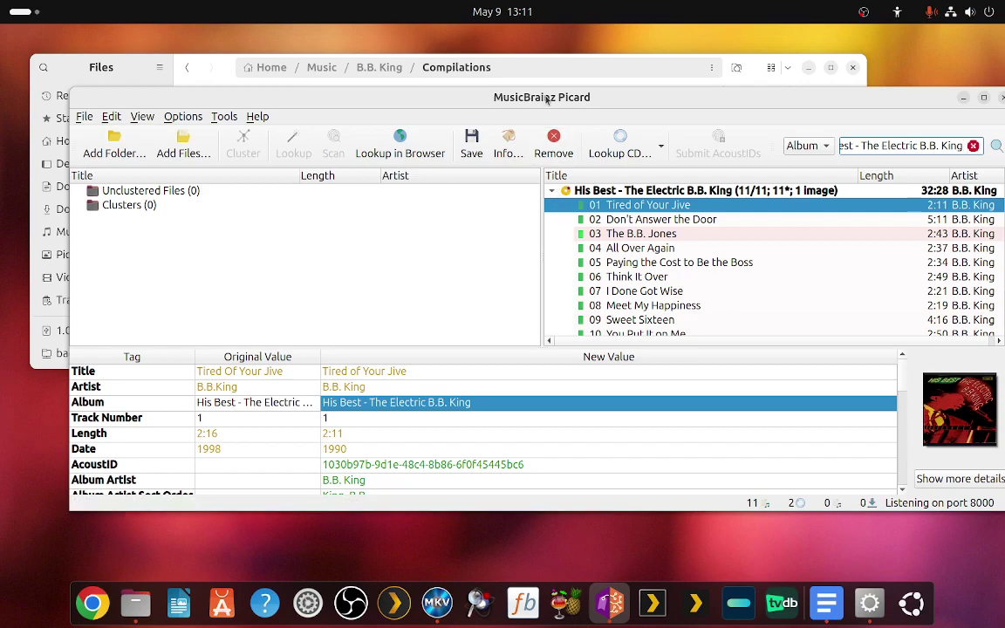
{"action": "key", "text": "super+Up"}
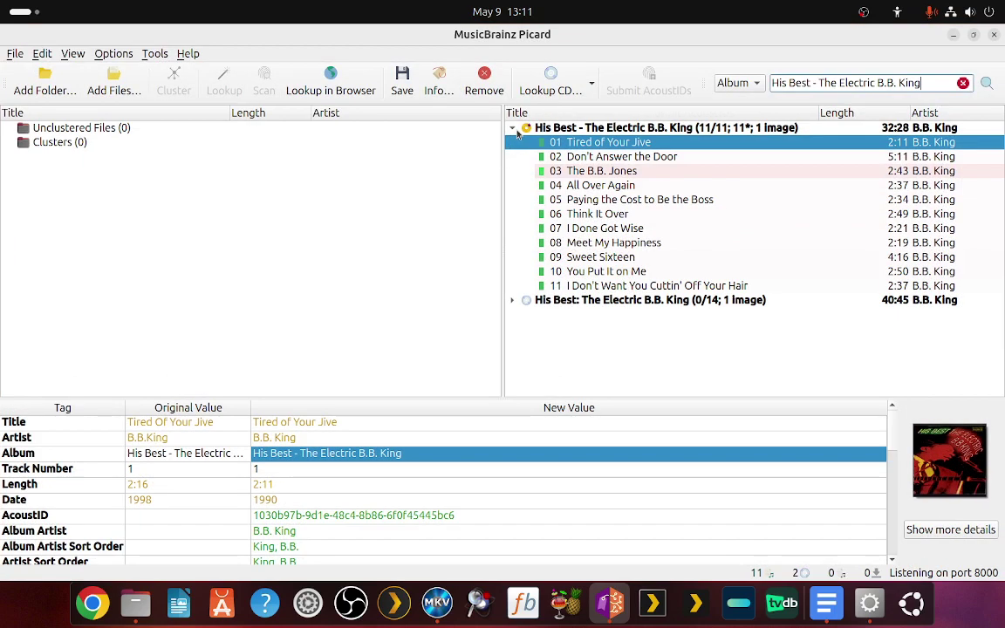
Move all matched files to the 14-track His Best: The Electric B.B. King release and compare the tags of tracks 01 and 11.
{"action": "left_click", "coordinate": [590, 129]}
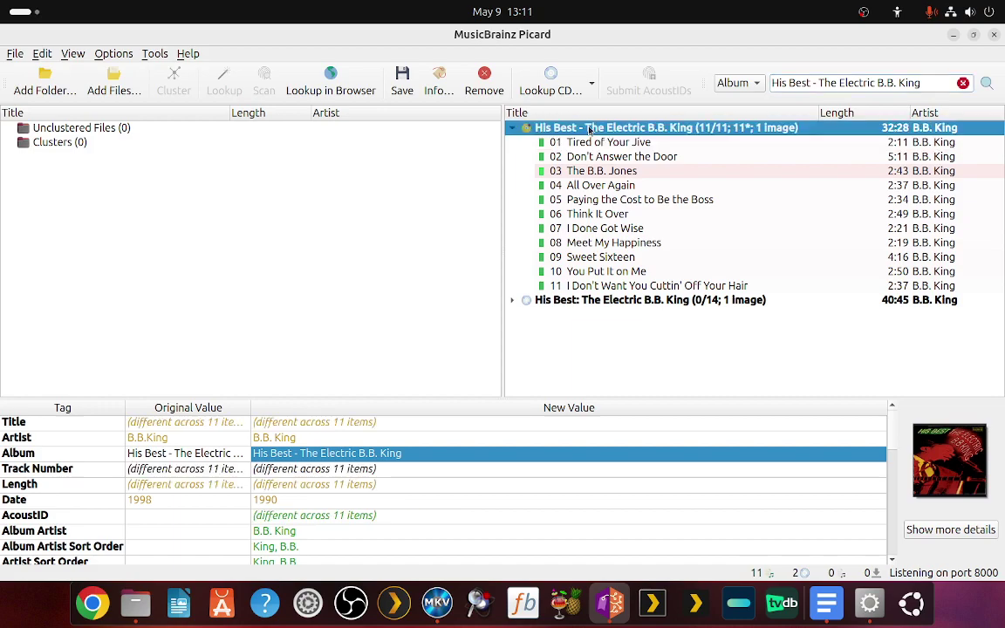
{"action": "left_click_drag", "start_coordinate": [589, 129], "coordinate": [523, 300]}
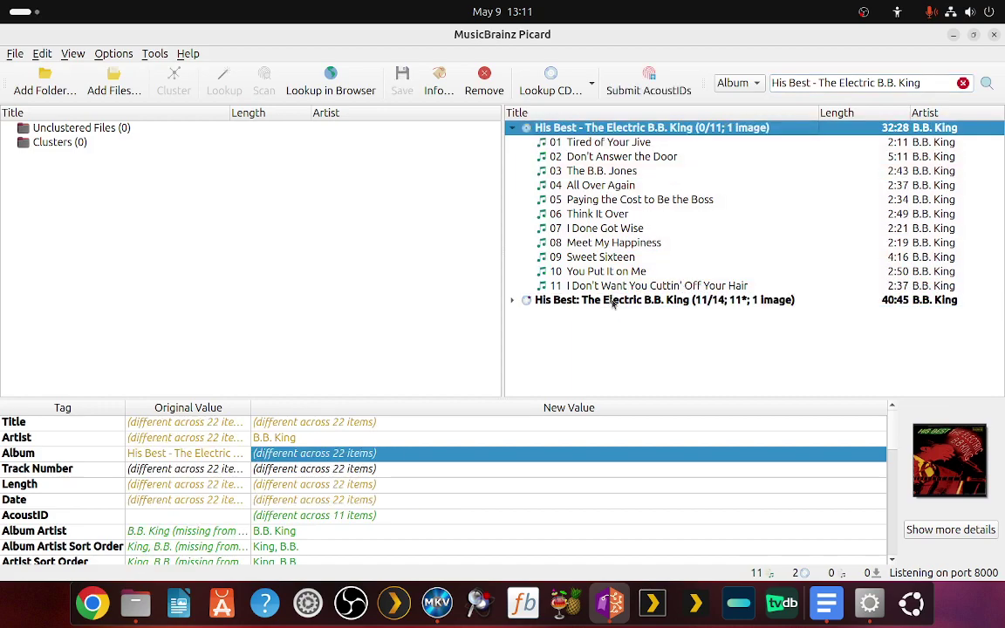
{"action": "left_click", "coordinate": [513, 301]}
{"action": "scroll", "coordinate": [623, 318], "scroll_direction": "down", "scroll_amount": 1}
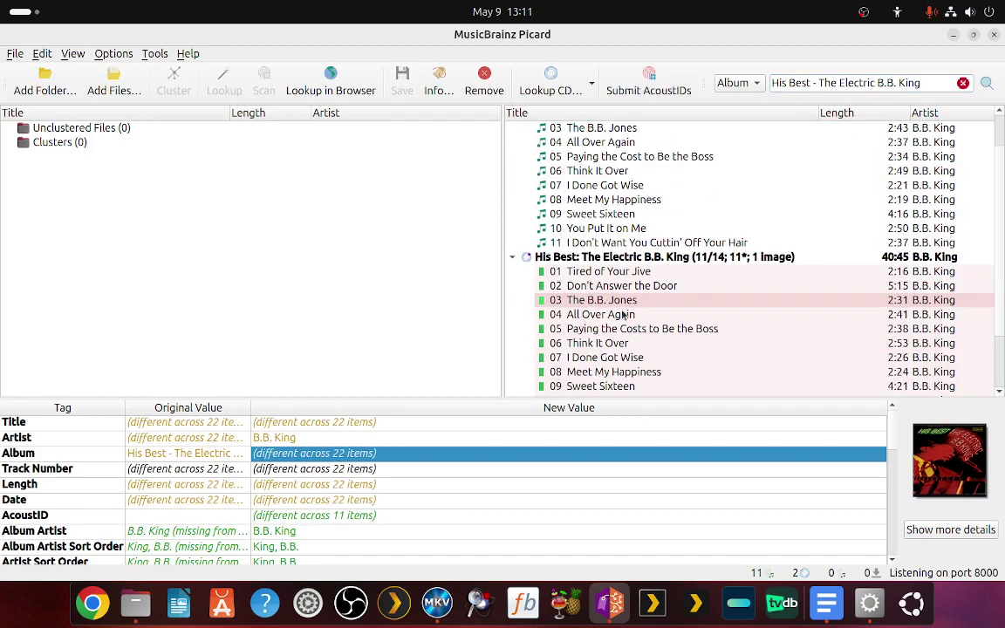
{"action": "left_click", "coordinate": [598, 275]}
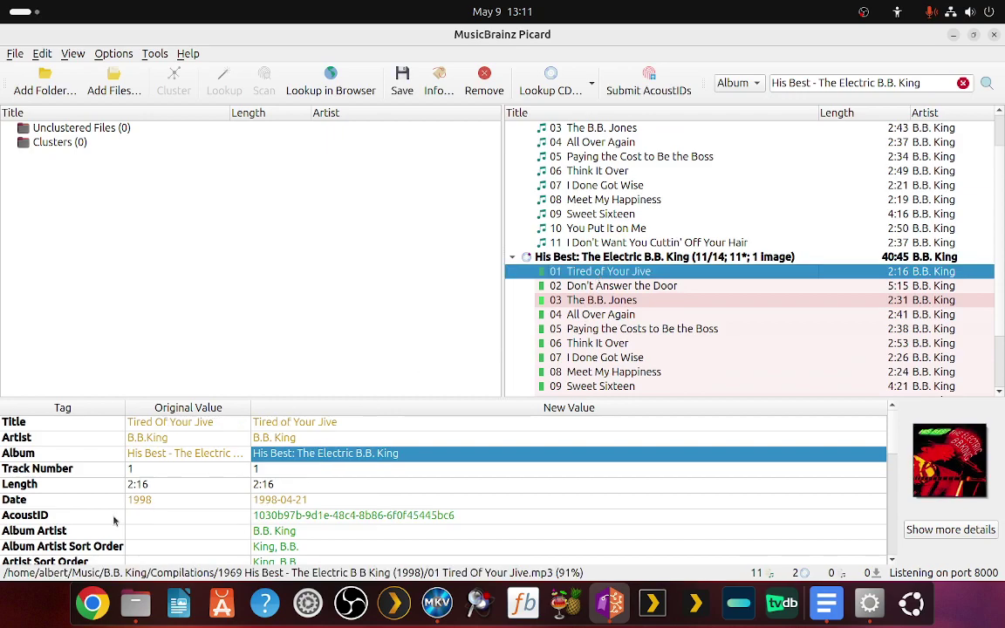
{"action": "scroll", "coordinate": [602, 358], "scroll_direction": "down", "scroll_amount": 2}
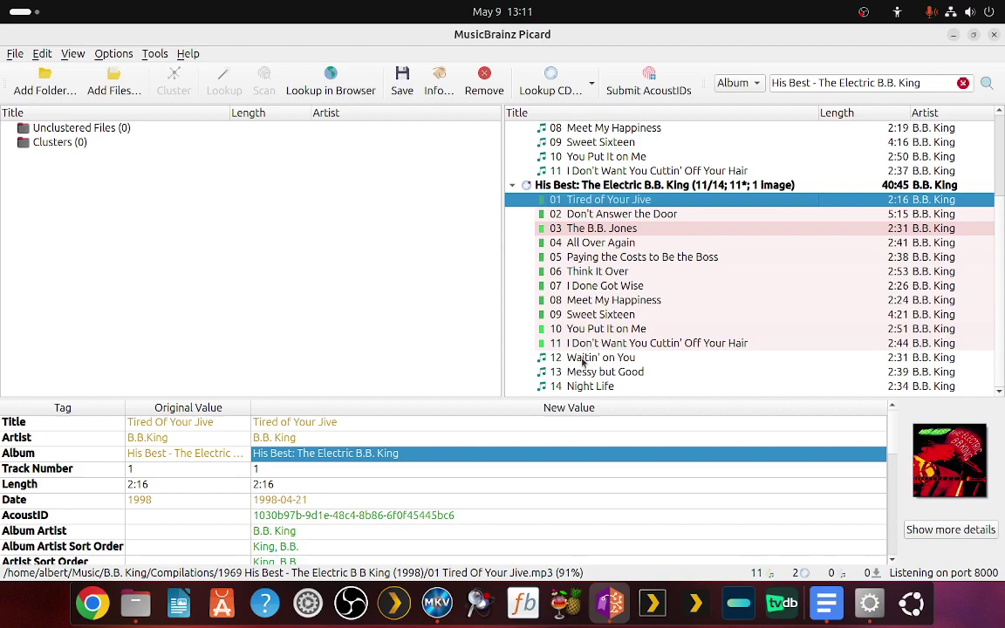
{"action": "left_click", "coordinate": [582, 343]}
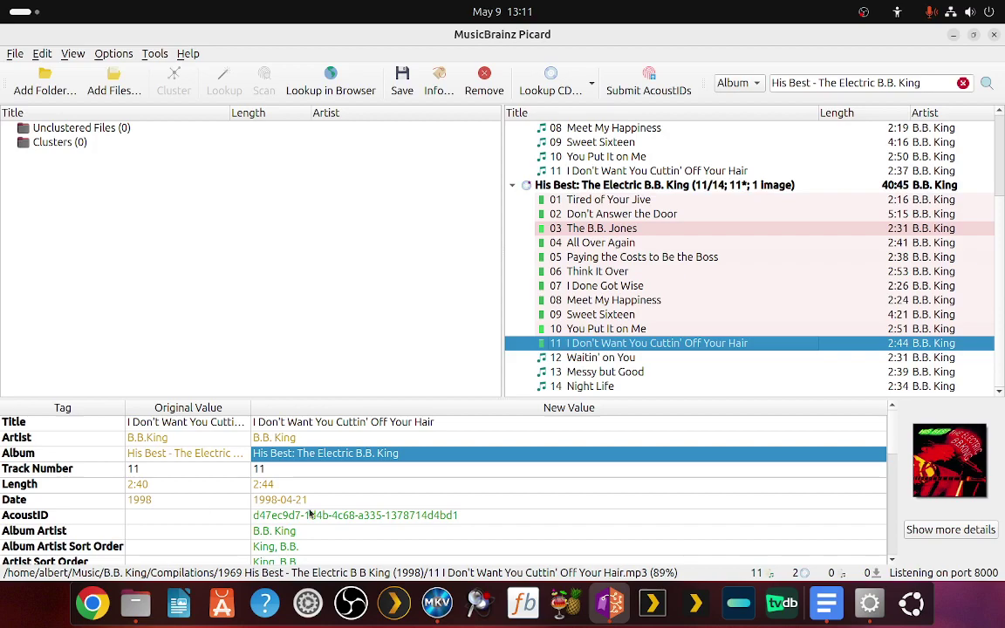
Move the files back to the 11-track His Best - The Electric B.B. King release and check the tags of Tired of Your Jive.
{"action": "scroll", "coordinate": [612, 246], "scroll_direction": "up", "scroll_amount": 3}
{"action": "left_click_drag", "start_coordinate": [567, 300], "coordinate": [625, 130]}
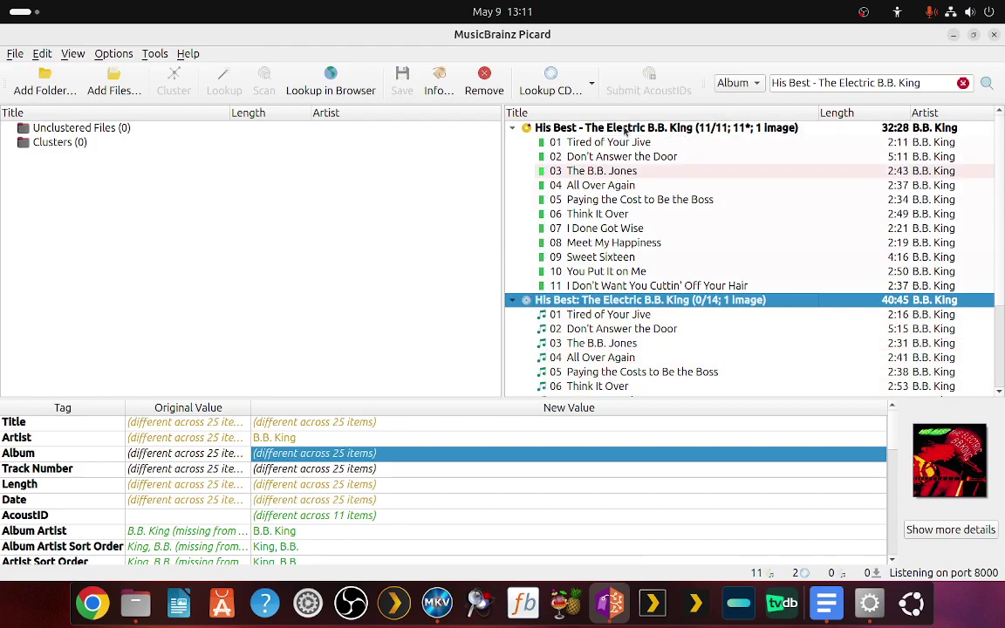
{"action": "scroll", "coordinate": [331, 517], "scroll_direction": "down", "scroll_amount": 2}
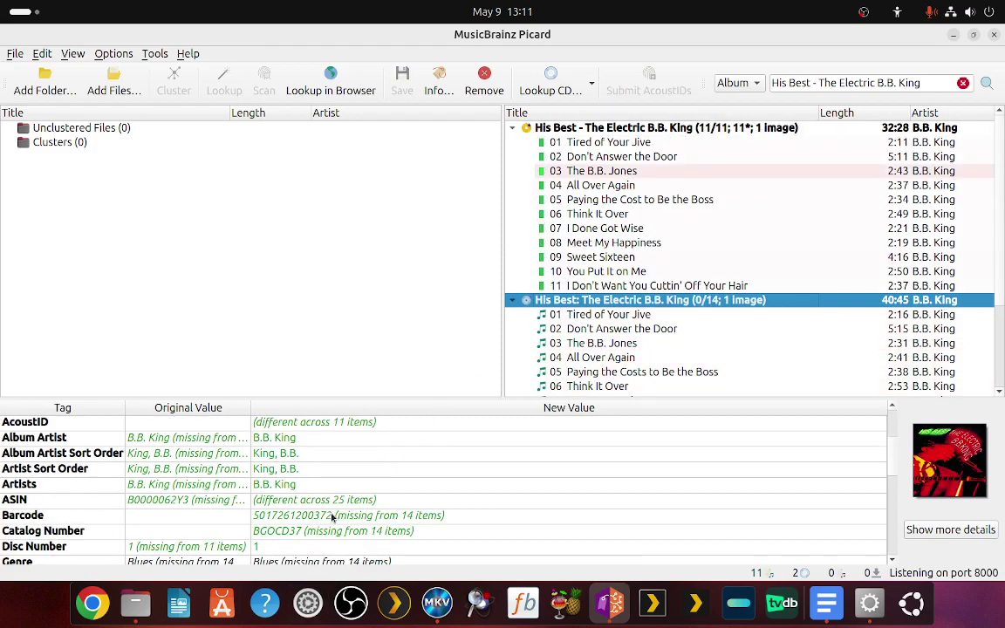
{"action": "scroll", "coordinate": [332, 518], "scroll_direction": "down", "scroll_amount": 2}
{"action": "scroll", "coordinate": [331, 517], "scroll_direction": "up", "scroll_amount": 4}
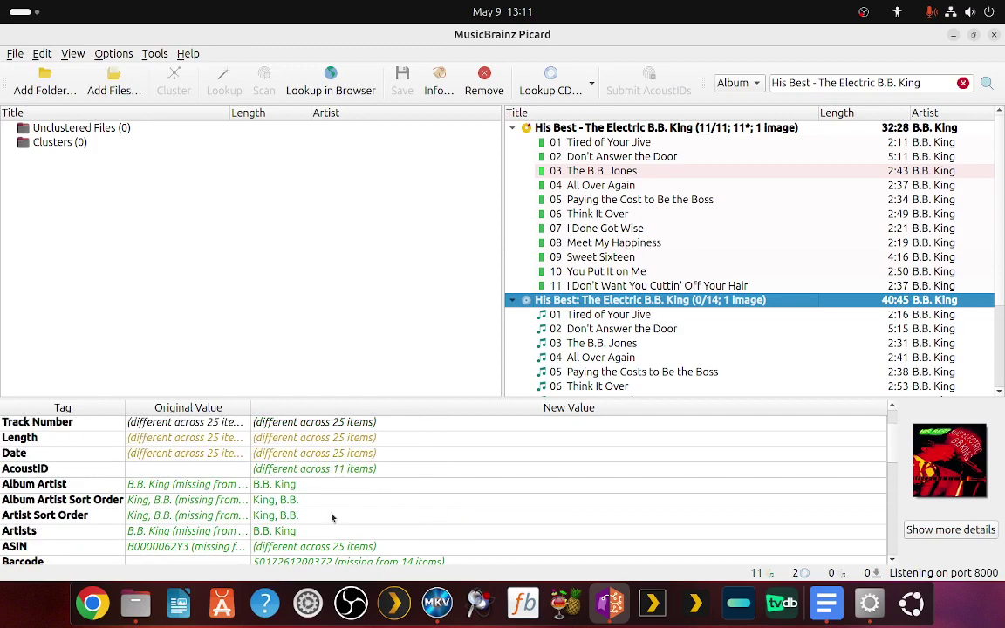
{"action": "left_click", "coordinate": [613, 143]}
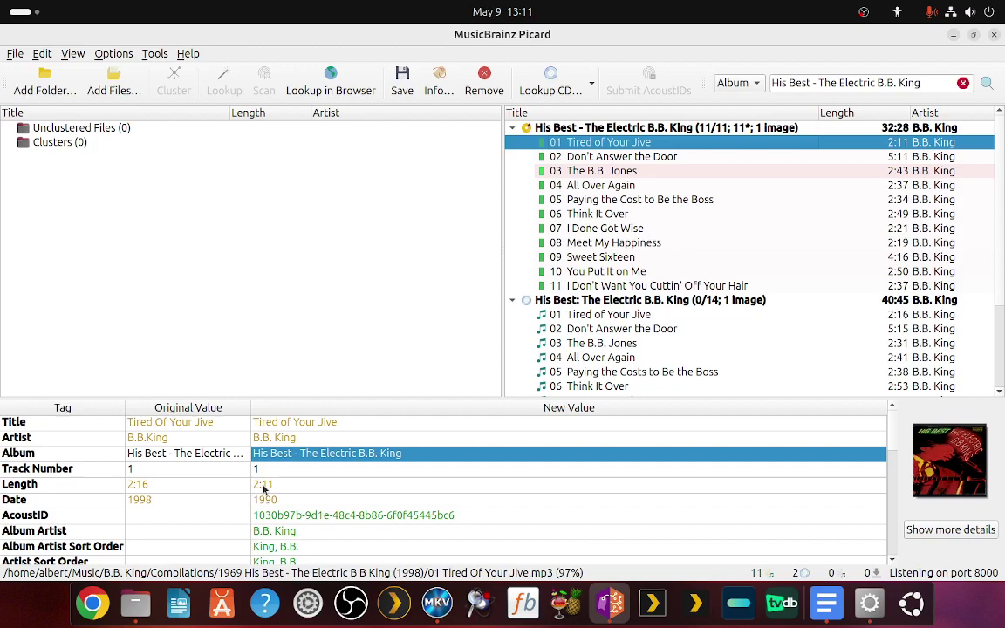
Reassign all files from the 11-track release to the 14-track His Best: The Electric B.B. King release and review its tracks.
{"action": "left_click_drag", "start_coordinate": [566, 126], "coordinate": [631, 299]}
{"action": "left_click", "coordinate": [593, 314]}
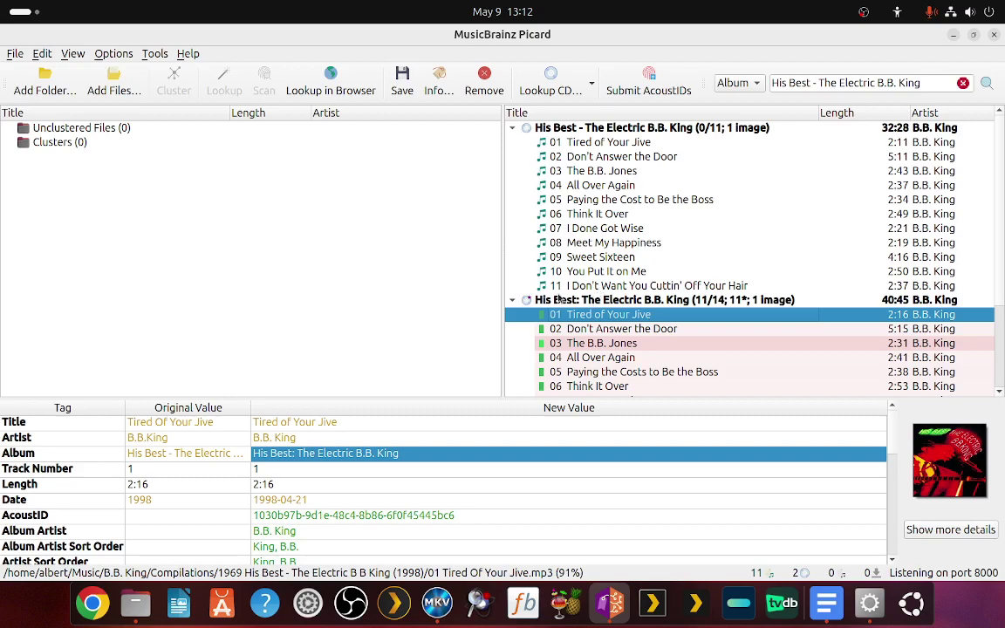
{"action": "scroll", "coordinate": [560, 299], "scroll_direction": "down", "scroll_amount": 3}
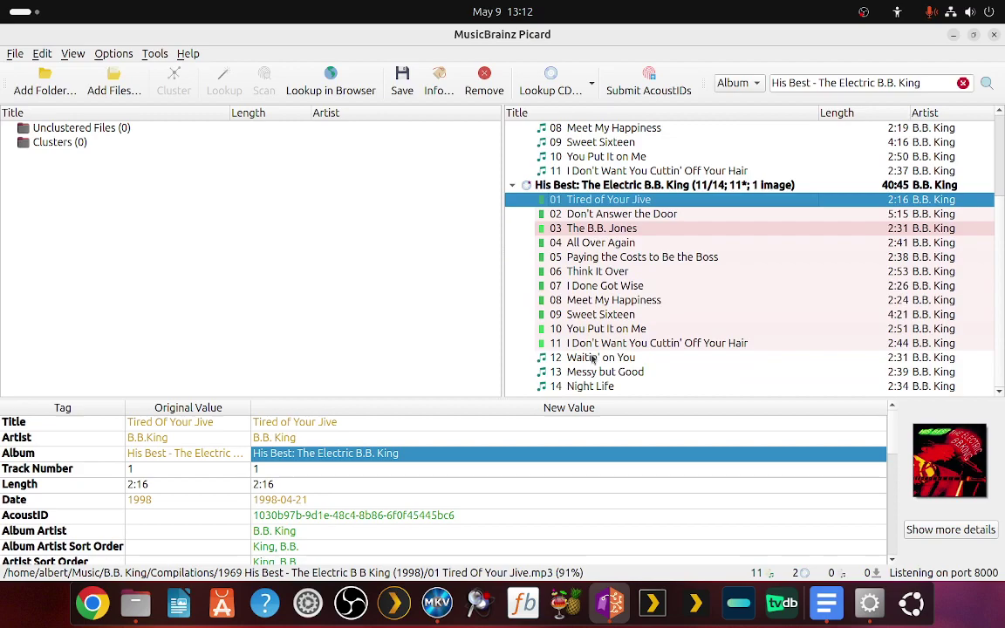
{"action": "scroll", "coordinate": [592, 359], "scroll_direction": "up", "scroll_amount": 3}
{"action": "scroll", "coordinate": [593, 359], "scroll_direction": "down", "scroll_amount": 1}
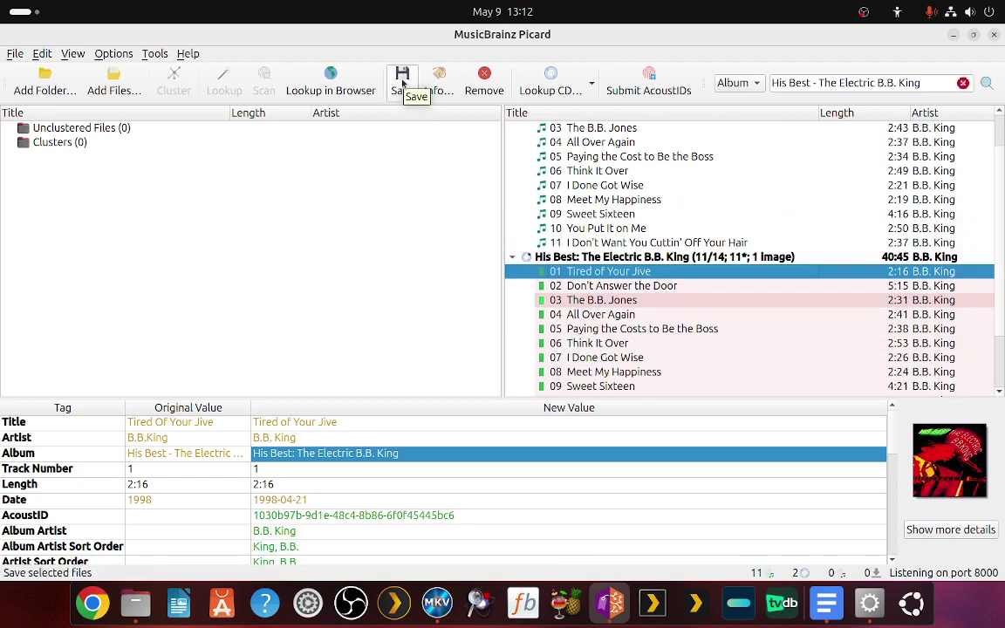
Save the new tags to the Tired of Your Jive file, accepting the overwrite and turning off further save warnings.
{"action": "left_click", "coordinate": [403, 80]}
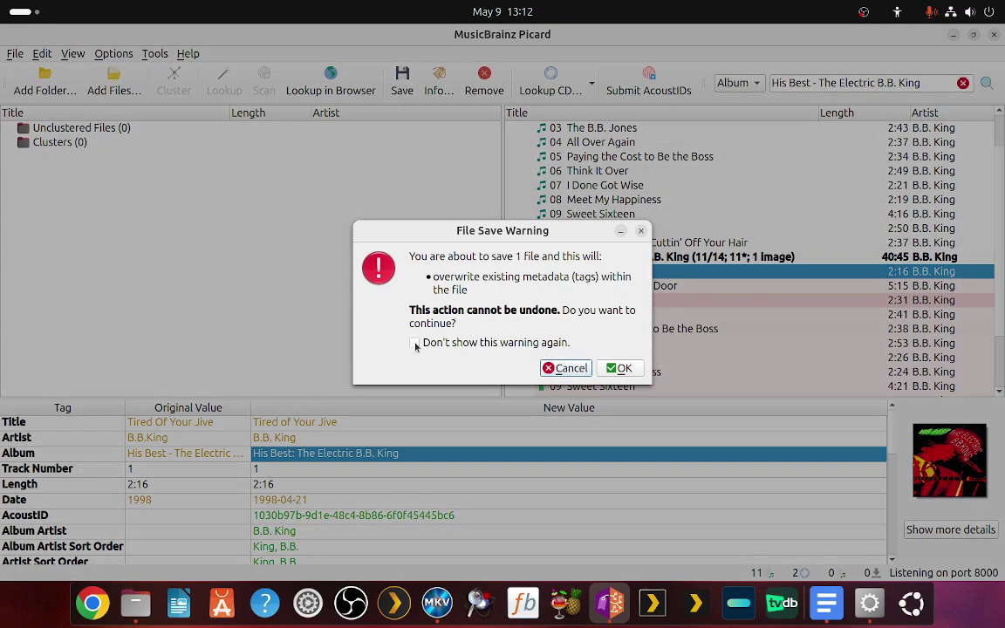
{"action": "left_click", "coordinate": [415, 343]}
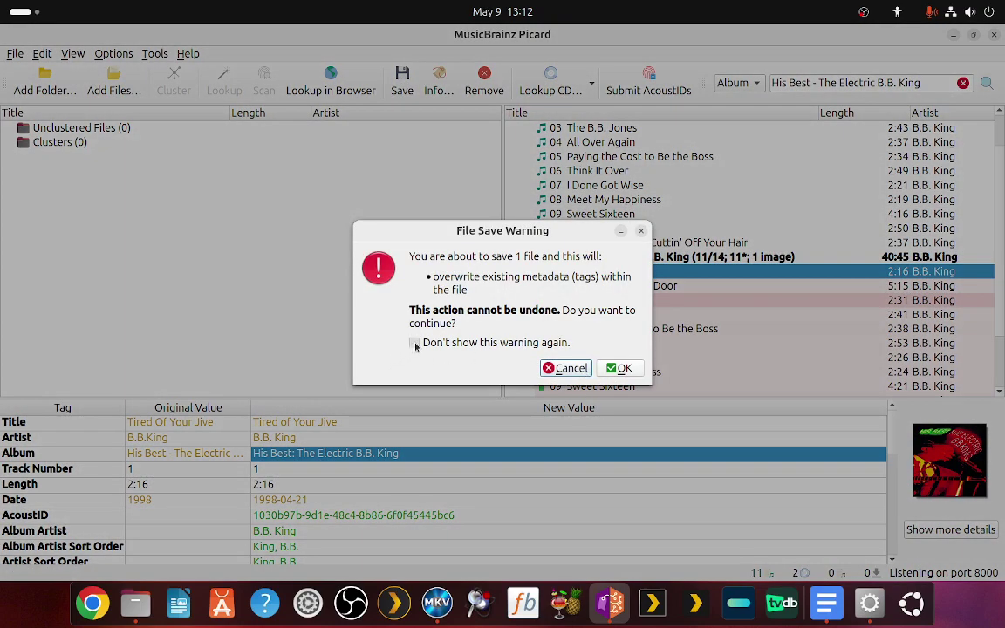
{"action": "left_click", "coordinate": [619, 368]}
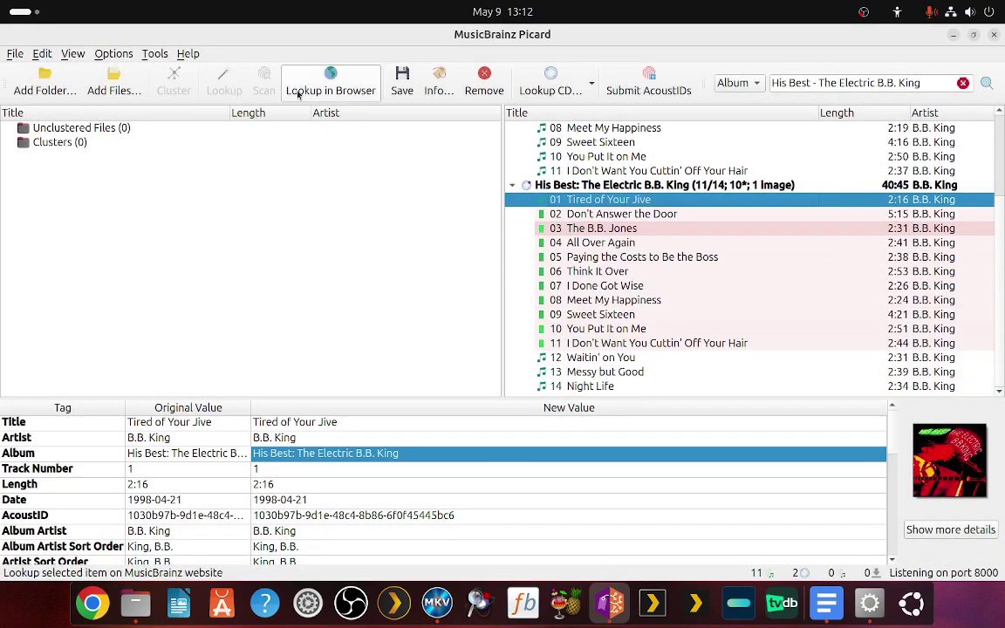
Save the new tags to all matched files of the 14-track His Best: The Electric B.B. King release.
{"action": "left_click", "coordinate": [573, 187]}
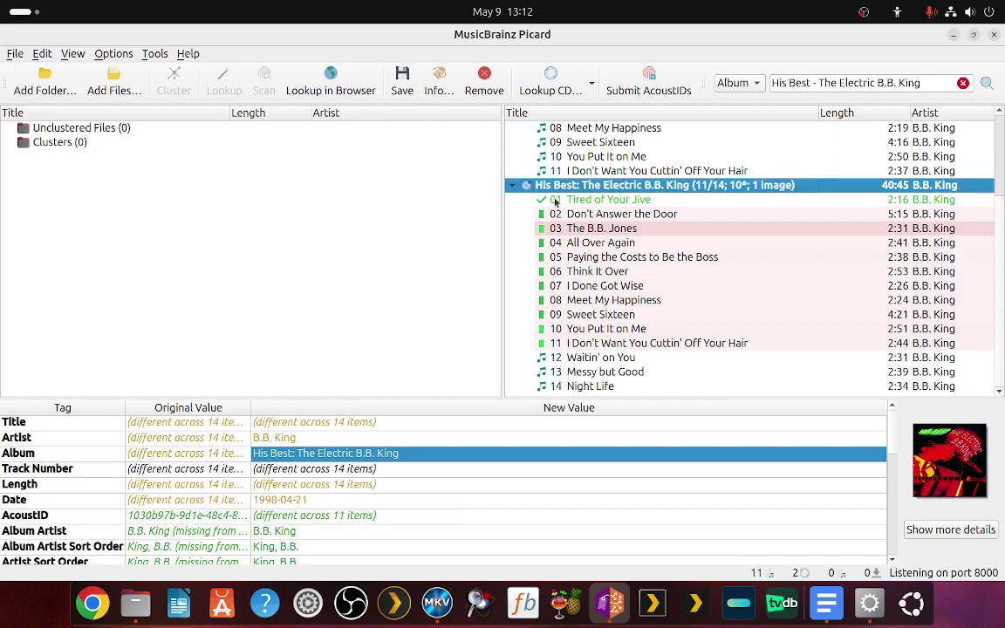
{"action": "left_click", "coordinate": [560, 202]}
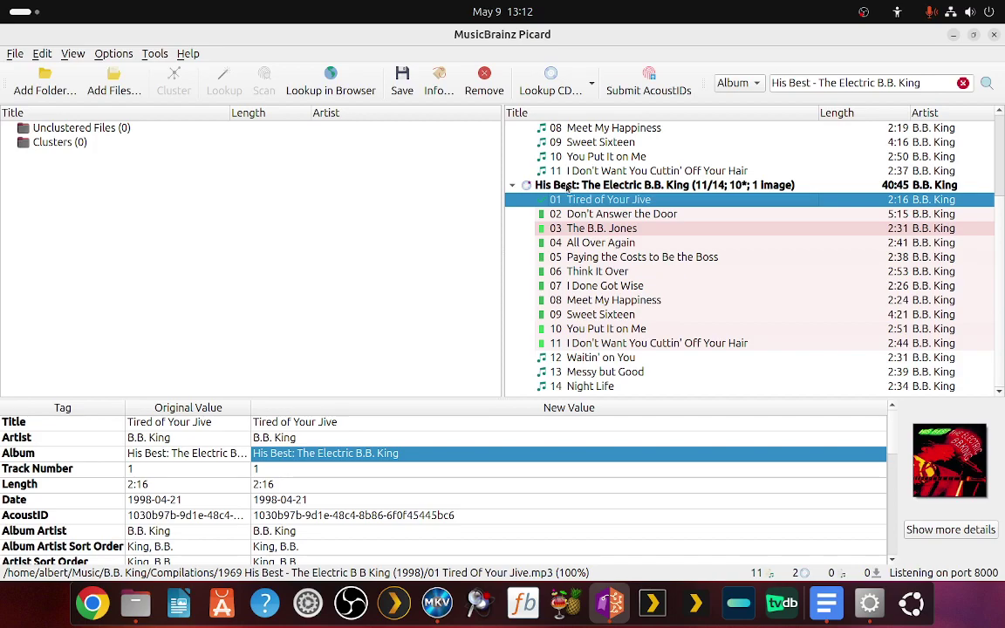
{"action": "left_click", "coordinate": [567, 187]}
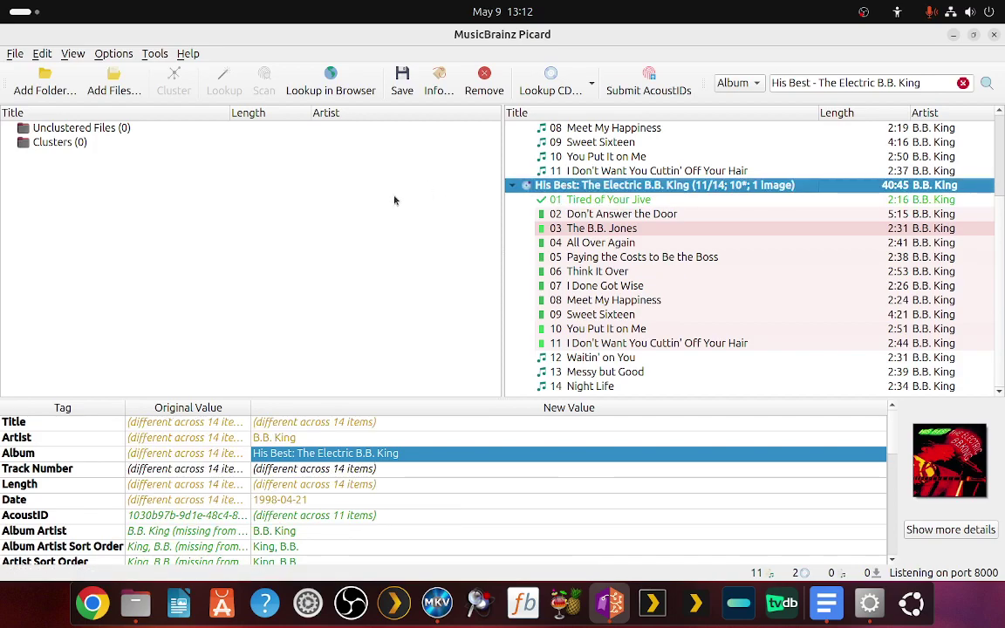
{"action": "left_click", "coordinate": [400, 83]}
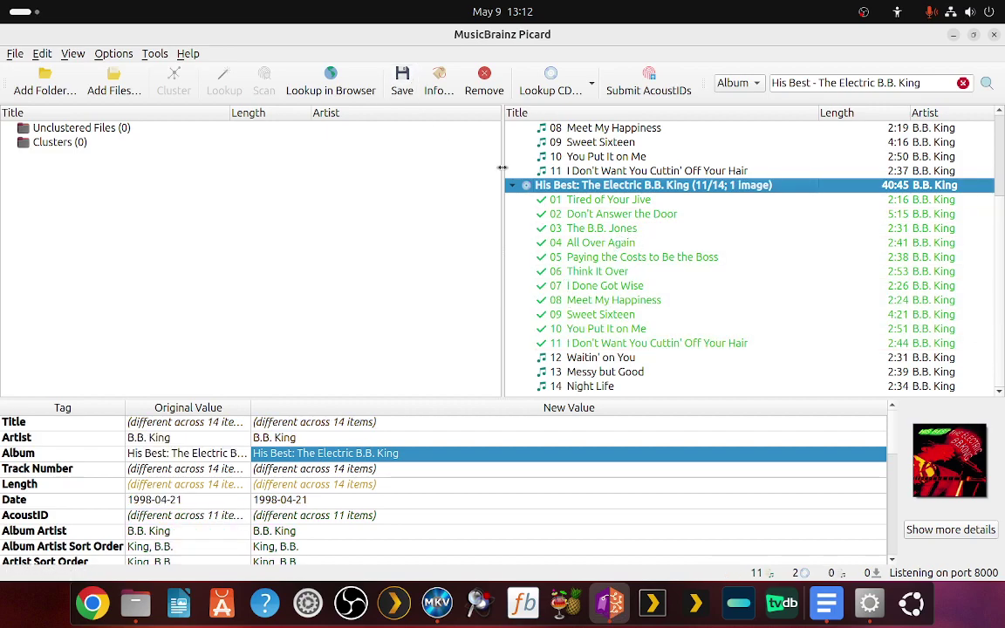
Shrink and move the Picard window to uncover Files, and copy the 1969 His Best - The Electric B B King (1998) folder.
{"action": "double_click", "coordinate": [438, 35]}
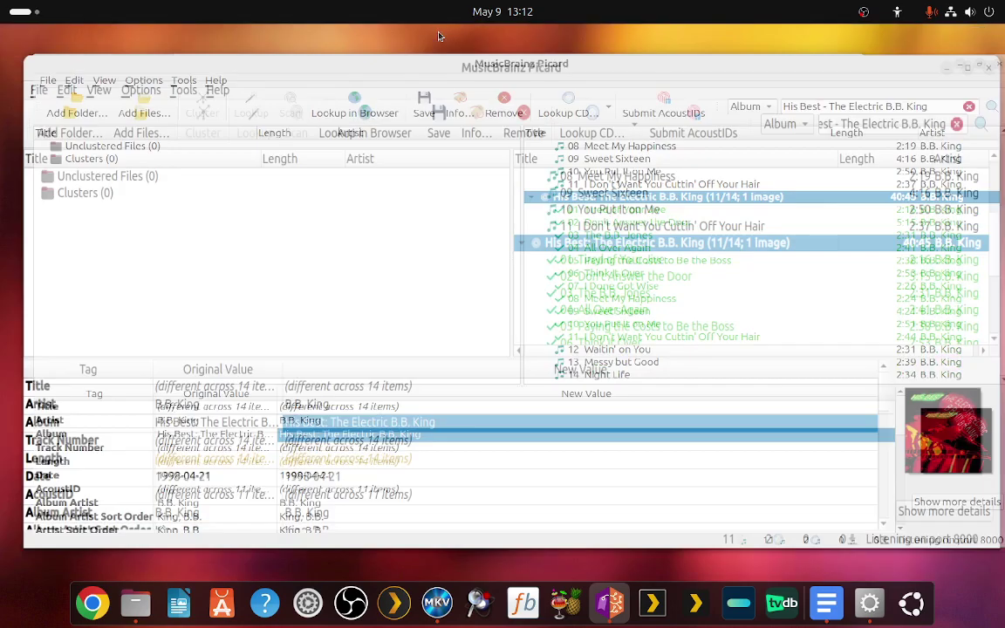
{"action": "left_click_drag", "start_coordinate": [371, 103], "coordinate": [380, 279]}
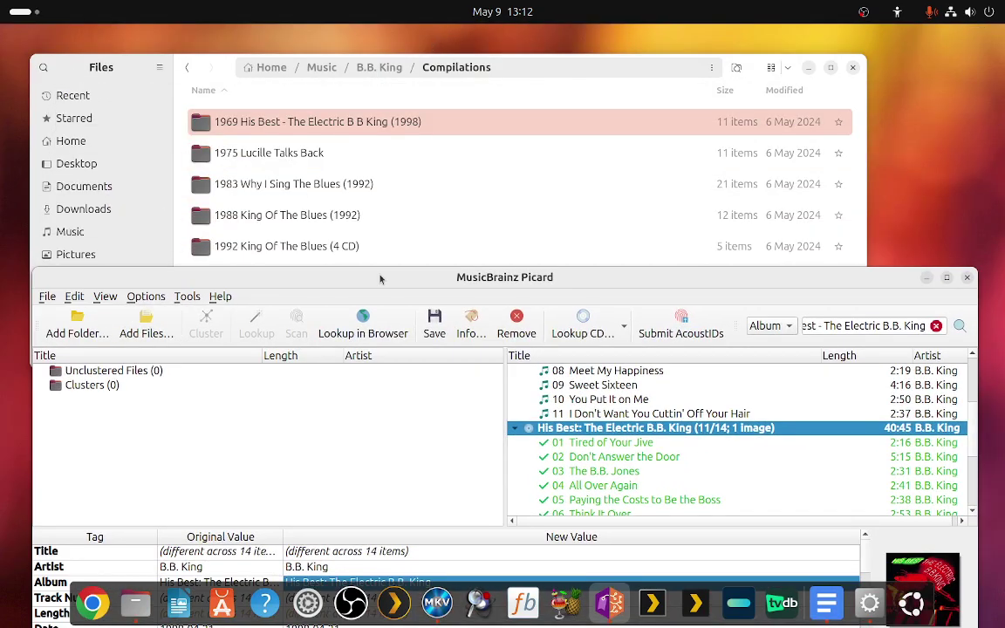
{"action": "right_click", "coordinate": [312, 123]}
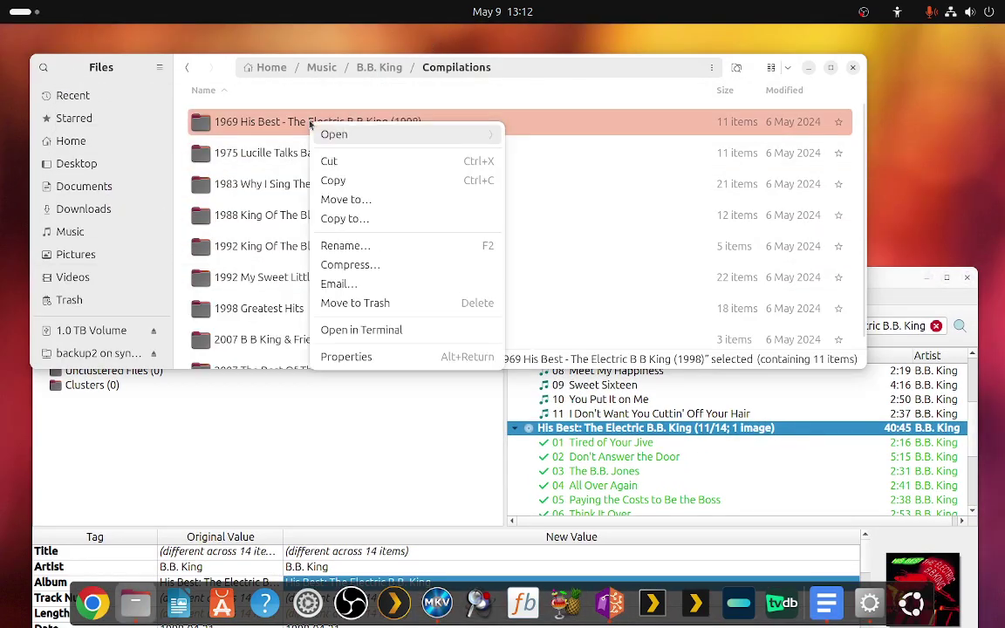
{"action": "left_click", "coordinate": [336, 180]}
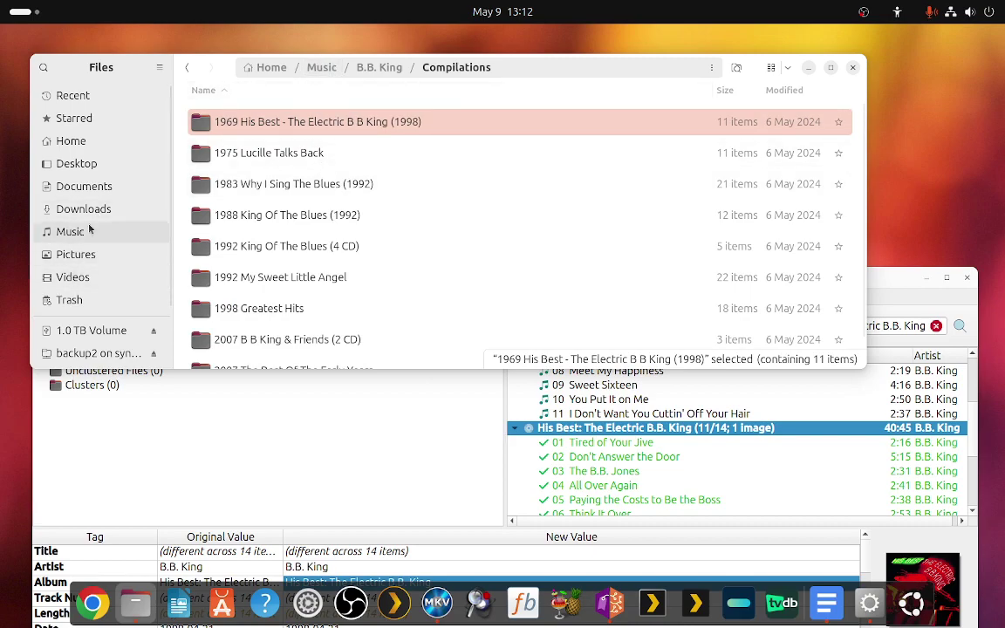
Open the Home folder in a second Files tab and go to media-pd/music-libraries/music-main.
{"action": "right_click", "coordinate": [73, 129]}
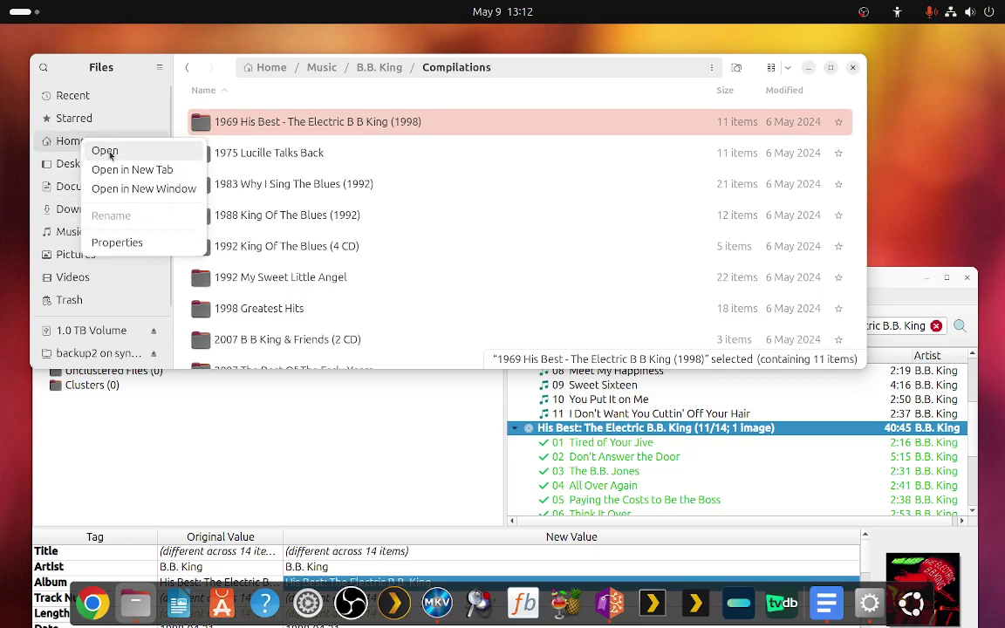
{"action": "left_click", "coordinate": [119, 170]}
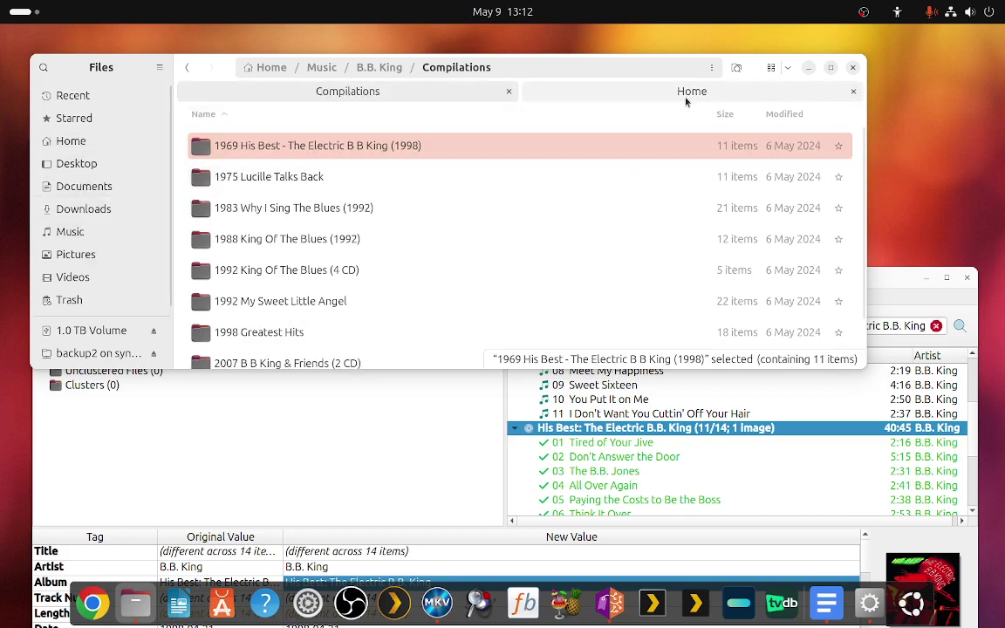
{"action": "left_click", "coordinate": [687, 98]}
{"action": "double_click", "coordinate": [277, 276]}
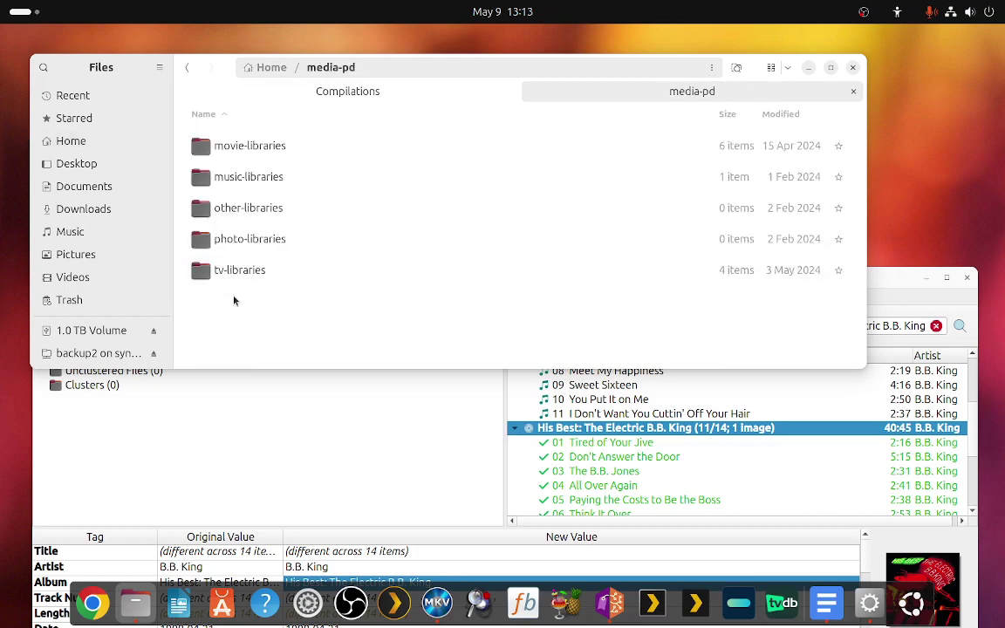
{"action": "double_click", "coordinate": [260, 176]}
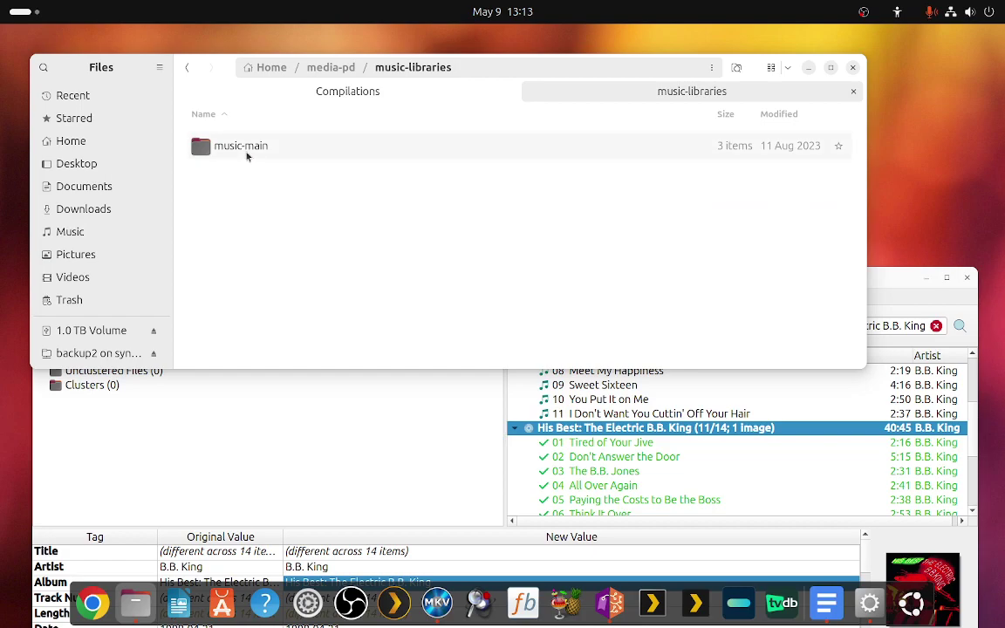
{"action": "double_click", "coordinate": [247, 150]}
Create a folder named B.B. King in music-main and open it.
{"action": "right_click", "coordinate": [251, 252]}
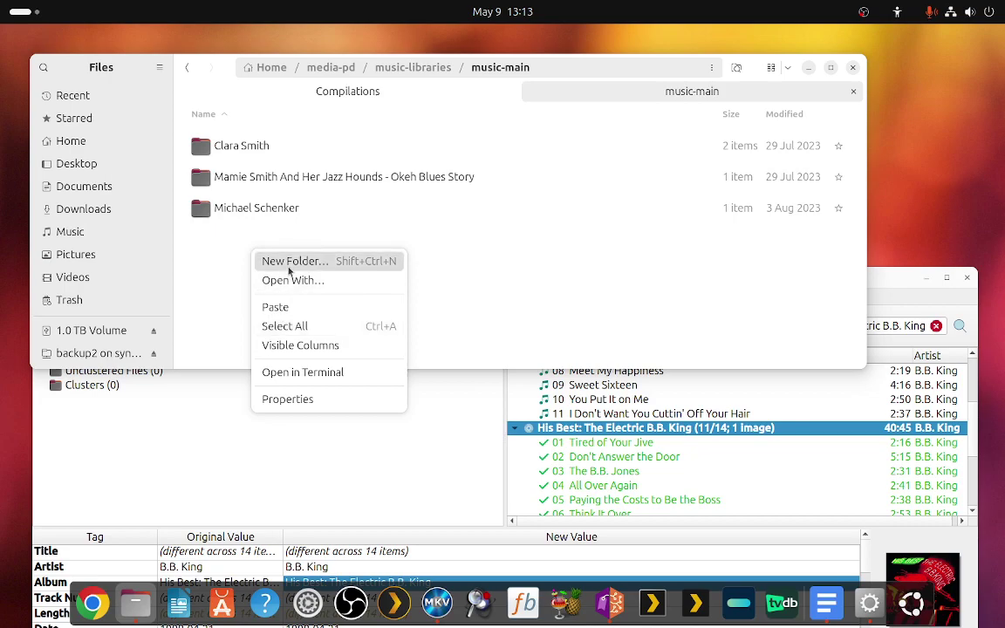
{"action": "left_click", "coordinate": [289, 262]}
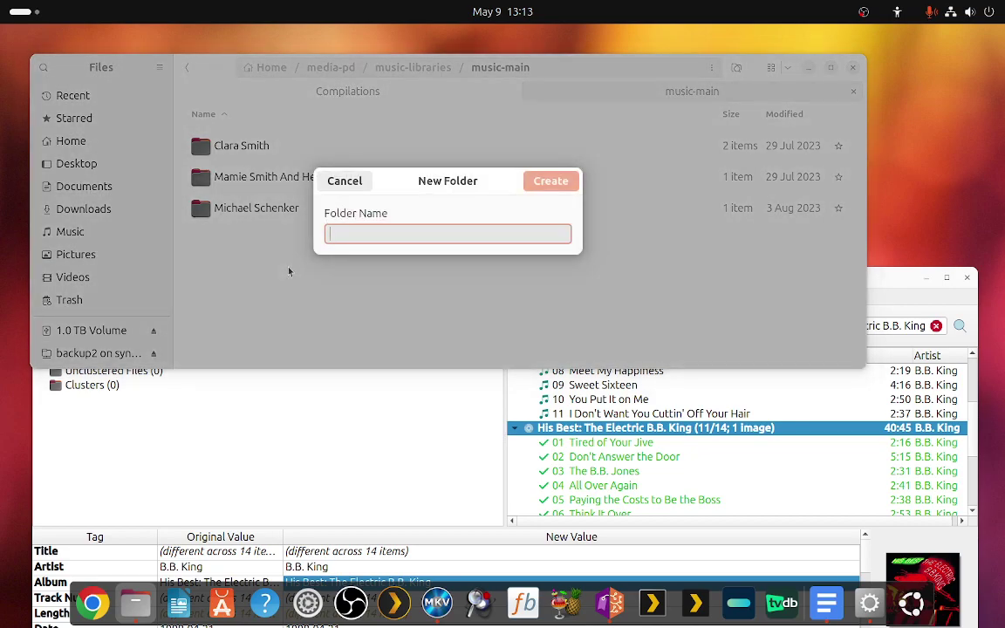
{"action": "type", "text": "B.B. King"}
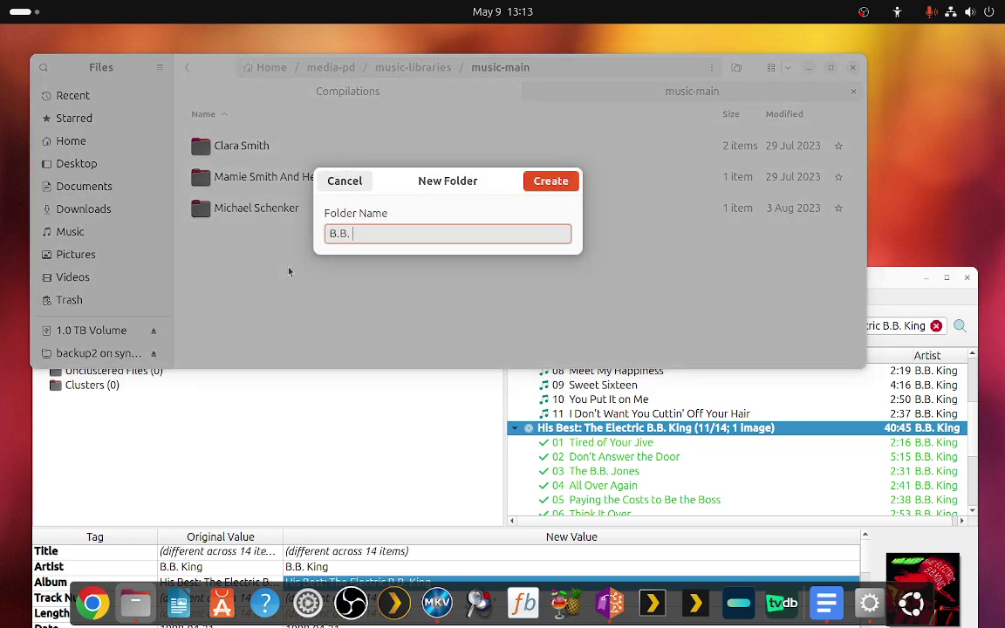
{"action": "key", "text": "Return"}
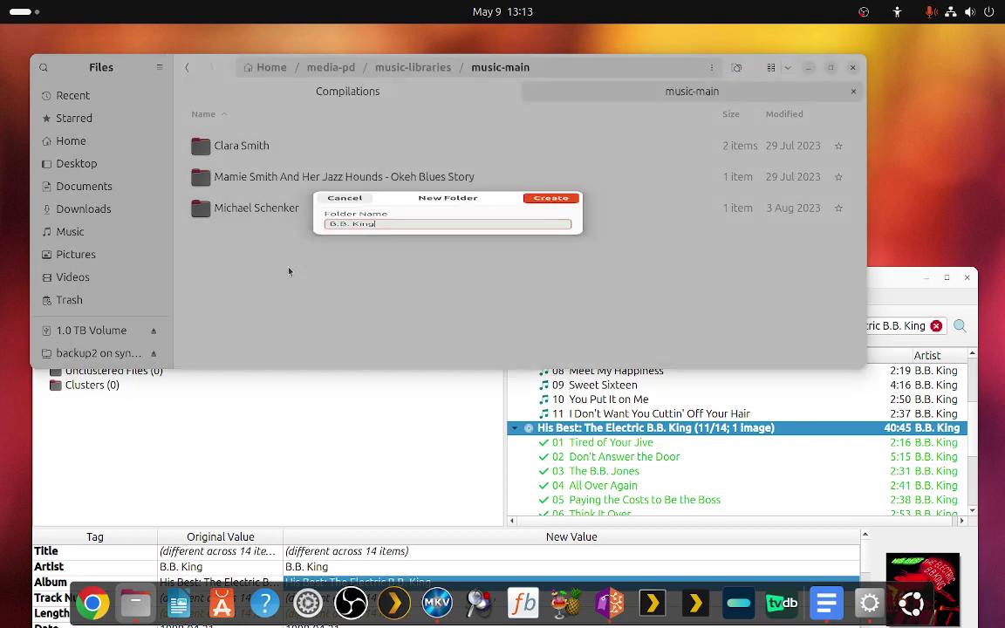
{"action": "key", "text": "Return"}
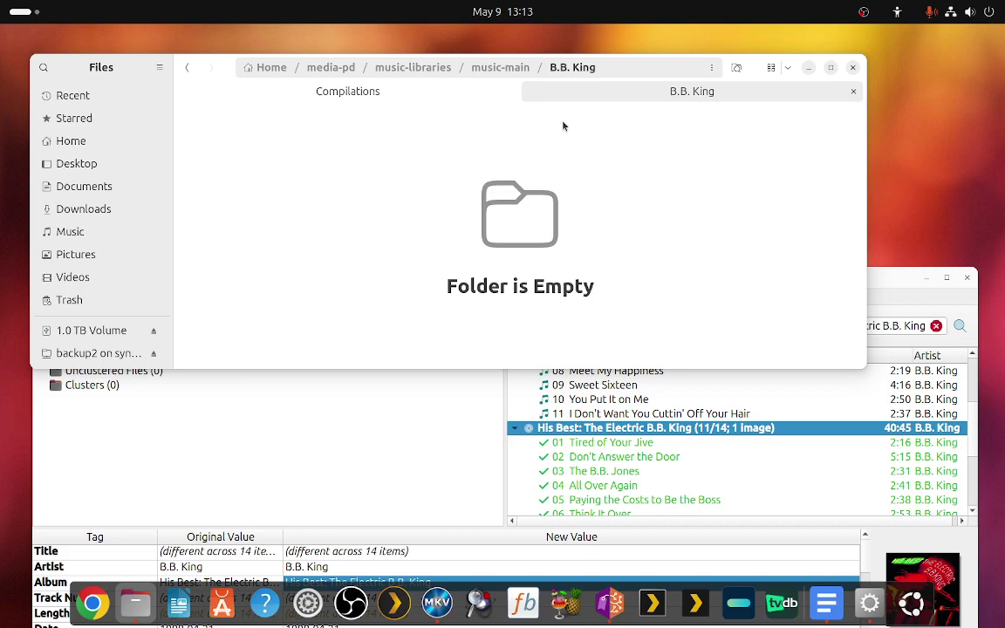
Paste the copied 1969 His Best album folder into the B.B. King folder.
{"action": "right_click", "coordinate": [281, 192]}
{"action": "left_click", "coordinate": [308, 250]}
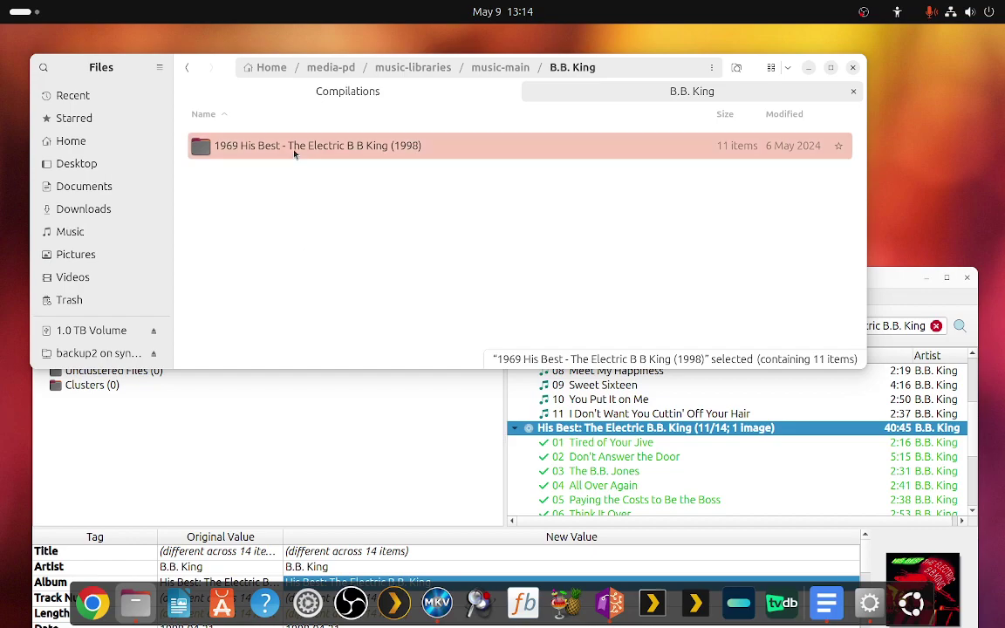
{"action": "left_click", "coordinate": [306, 218]}
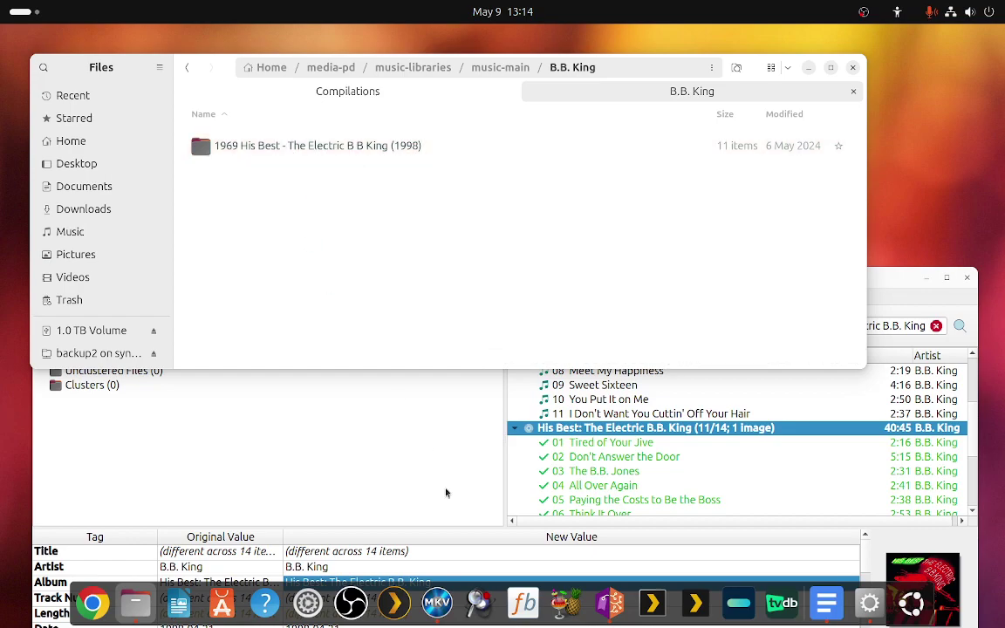
Switch to Plex, open its settings and select the HP-ProDesk63 server.
{"action": "left_click", "coordinate": [393, 603]}
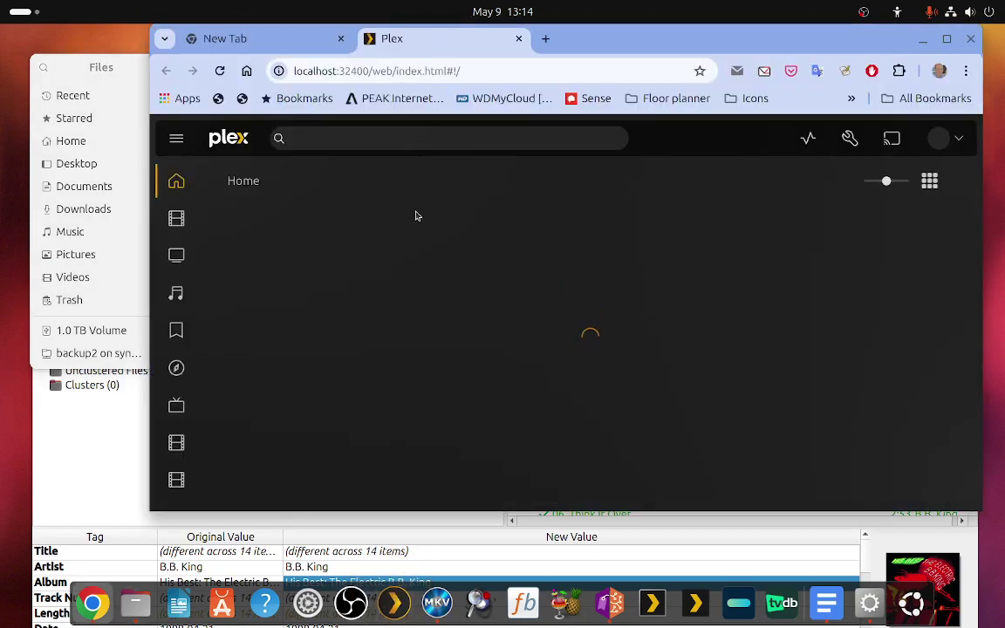
{"action": "left_click", "coordinate": [851, 145]}
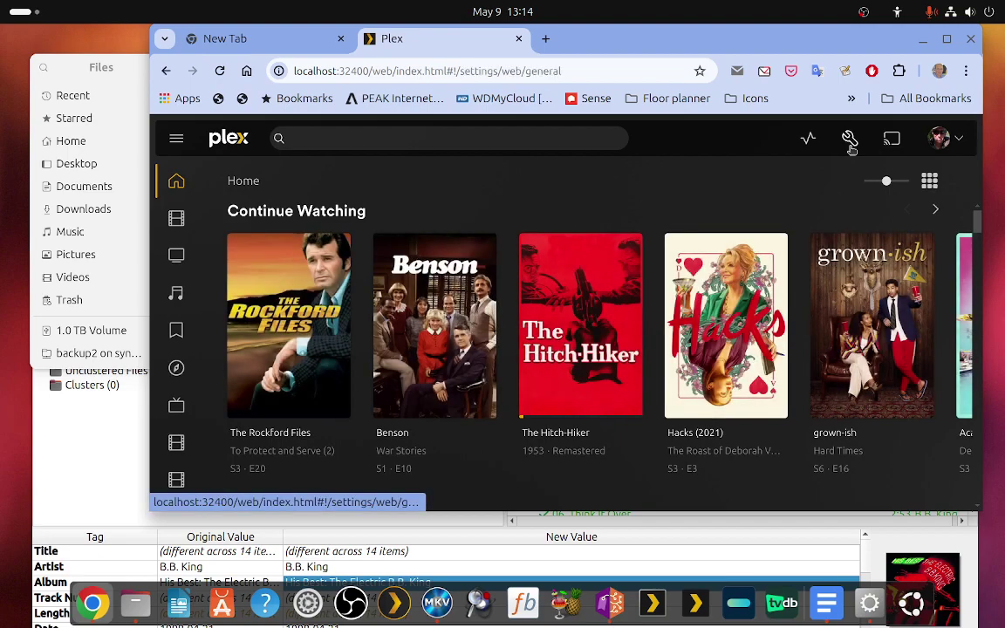
{"action": "scroll", "coordinate": [259, 314], "scroll_direction": "down", "scroll_amount": 3}
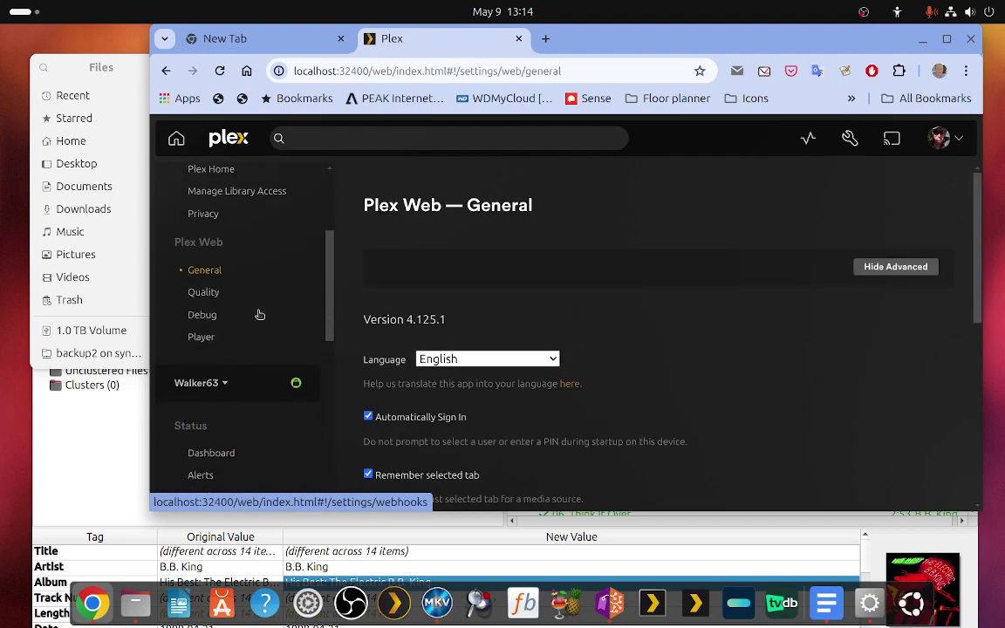
{"action": "left_click", "coordinate": [226, 381]}
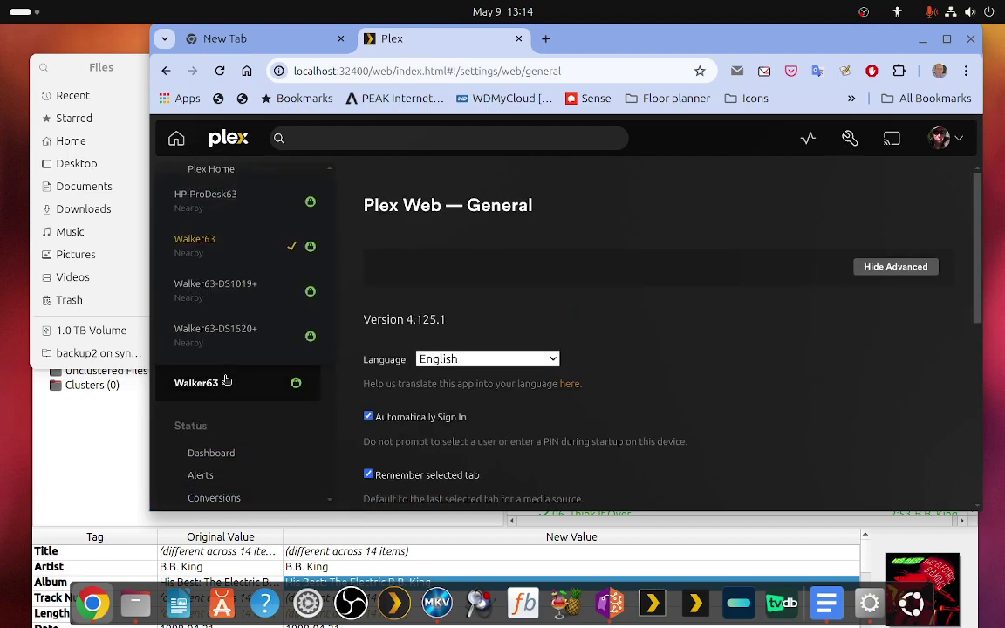
{"action": "left_click", "coordinate": [220, 195]}
Open the Music library from the server's library list and scan its files.
{"action": "scroll", "coordinate": [276, 410], "scroll_direction": "down", "scroll_amount": 10}
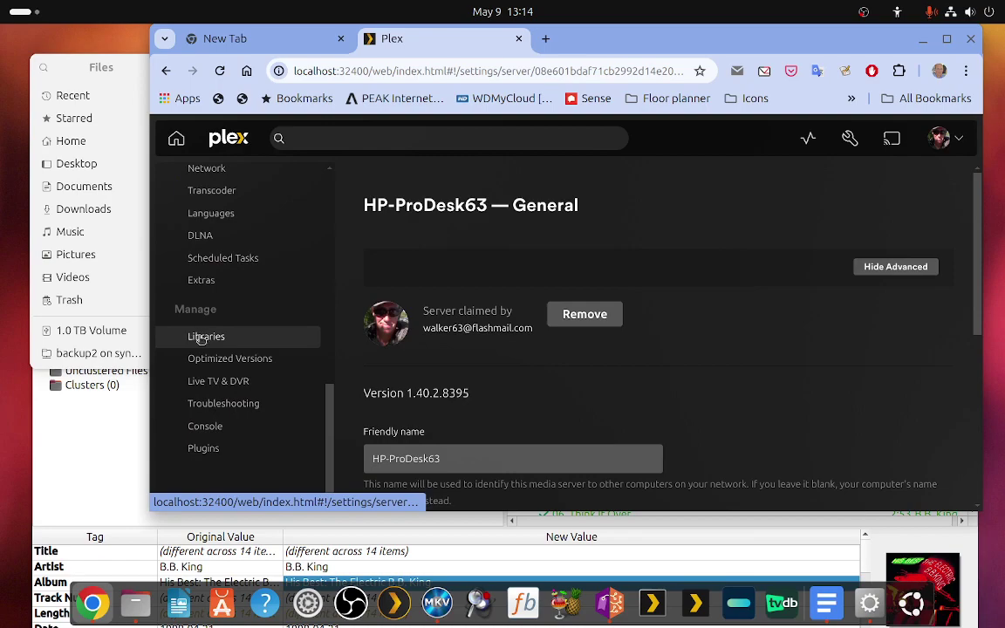
{"action": "left_click", "coordinate": [178, 336]}
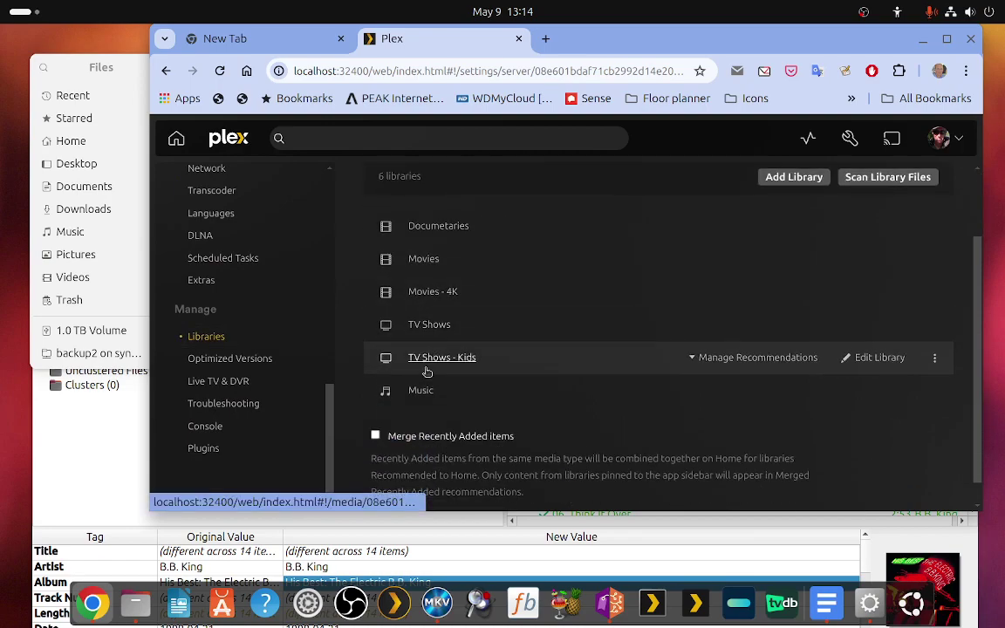
{"action": "left_click", "coordinate": [421, 392]}
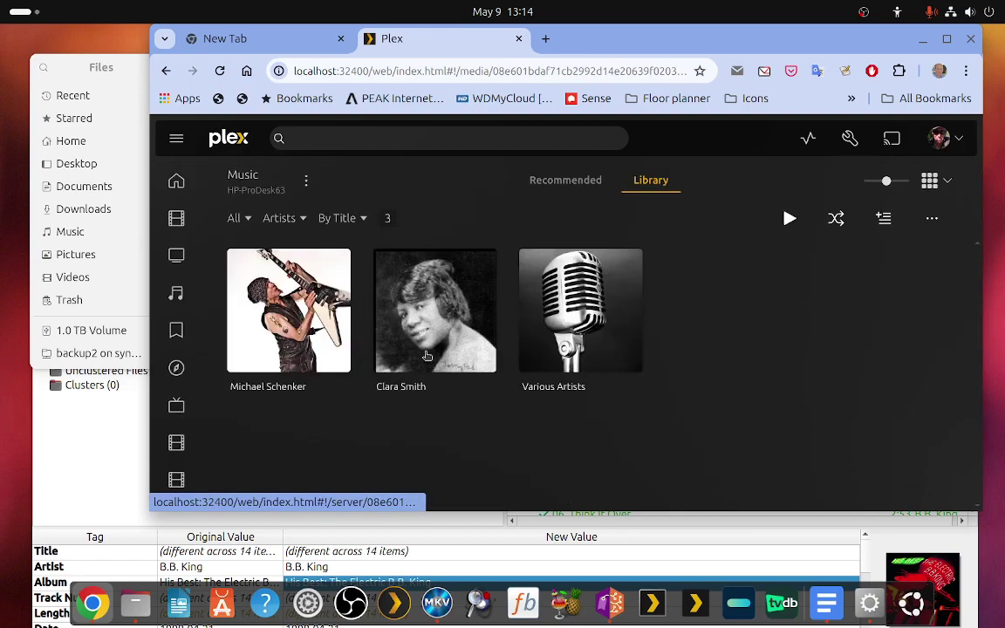
{"action": "left_click", "coordinate": [306, 179]}
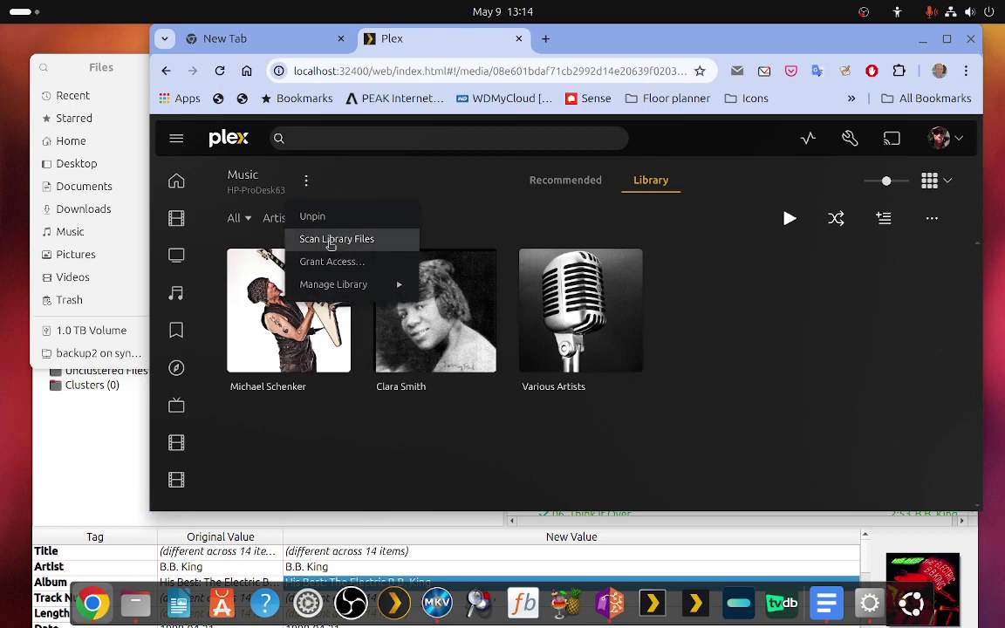
{"action": "left_click", "coordinate": [330, 240]}
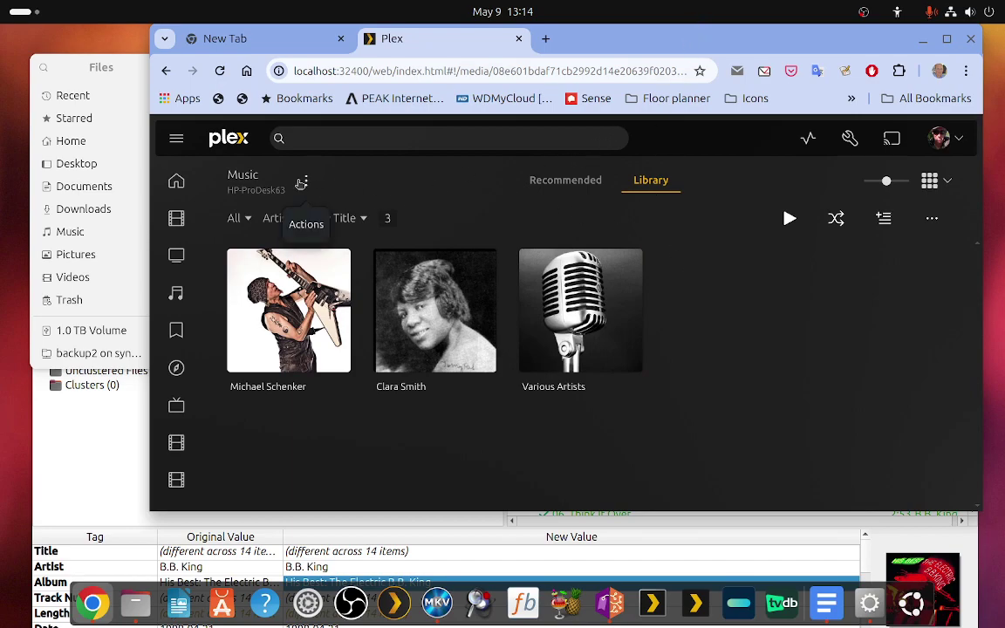
Open the Music library for editing and show its media folders.
{"action": "left_click", "coordinate": [307, 181]}
{"action": "mouse_move", "coordinate": [325, 284]}
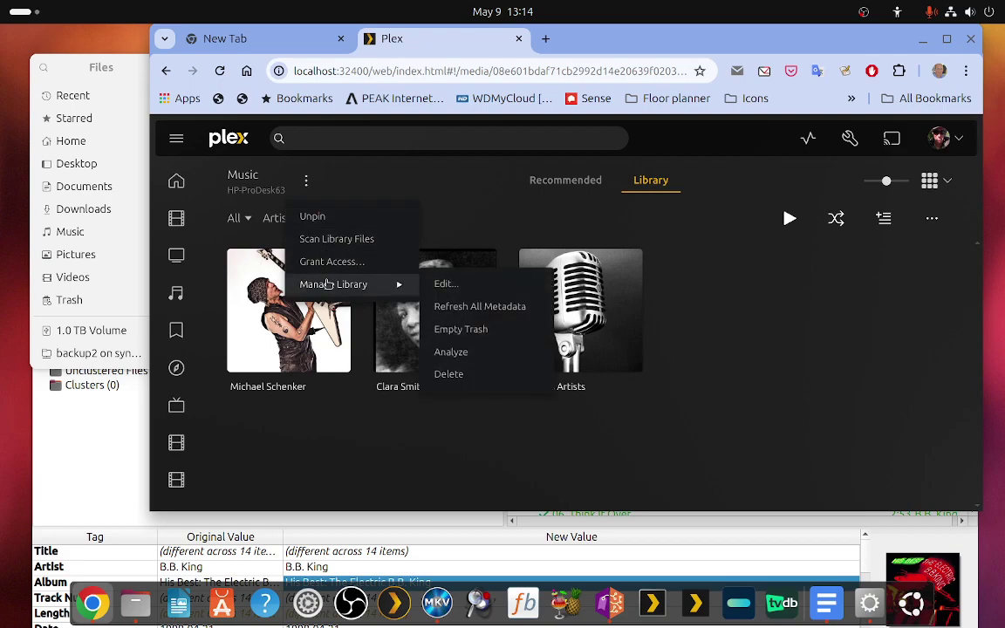
{"action": "left_click", "coordinate": [441, 285]}
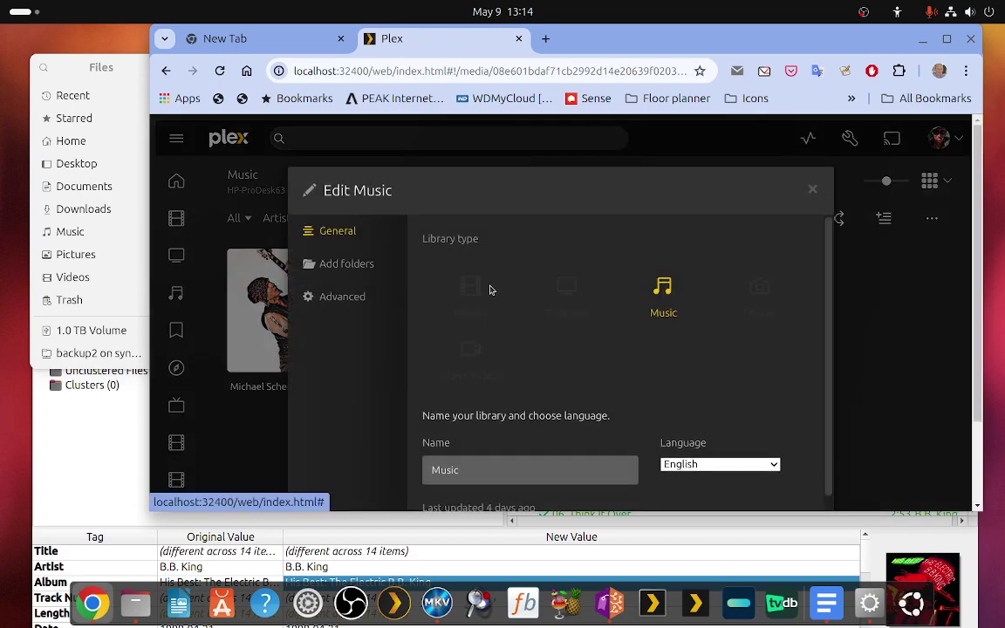
{"action": "left_click", "coordinate": [356, 264]}
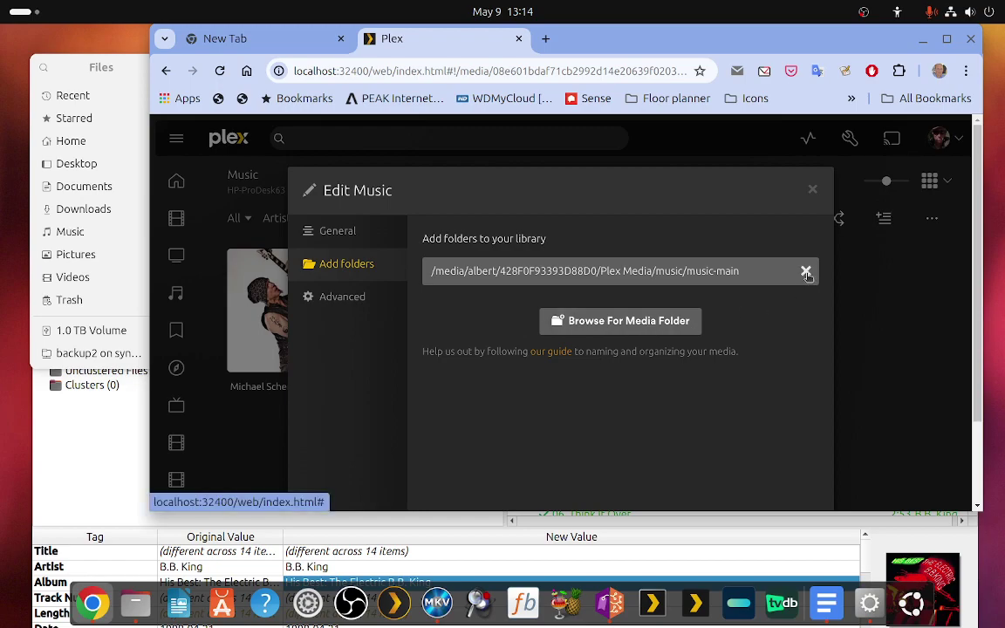
{"action": "triple_click", "coordinate": [687, 184]}
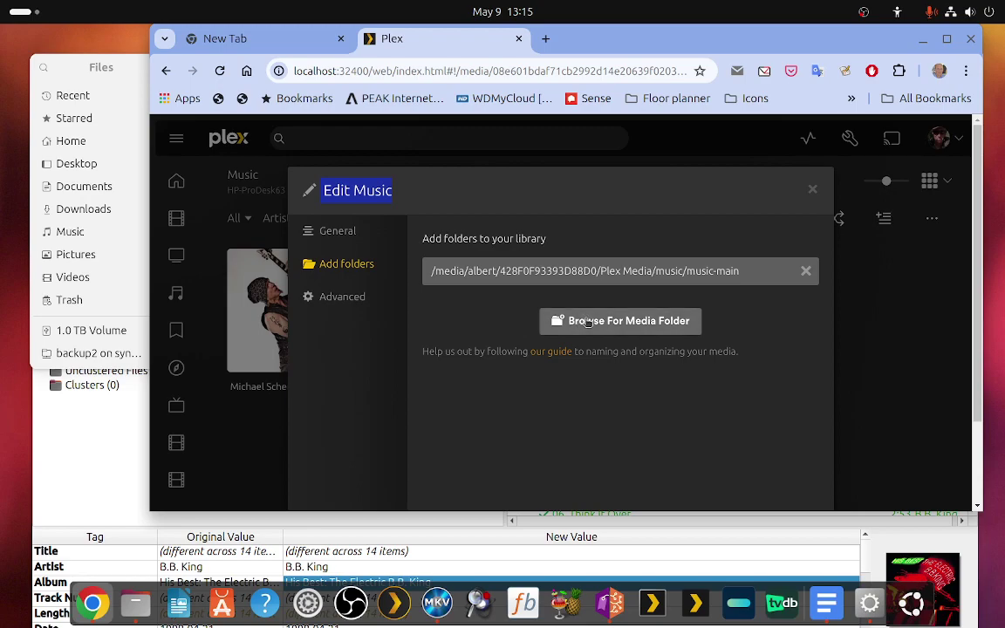
Add the media-pd/music-libraries/music-main folder from the home directory to the Music library's media folders.
{"action": "left_click", "coordinate": [588, 322]}
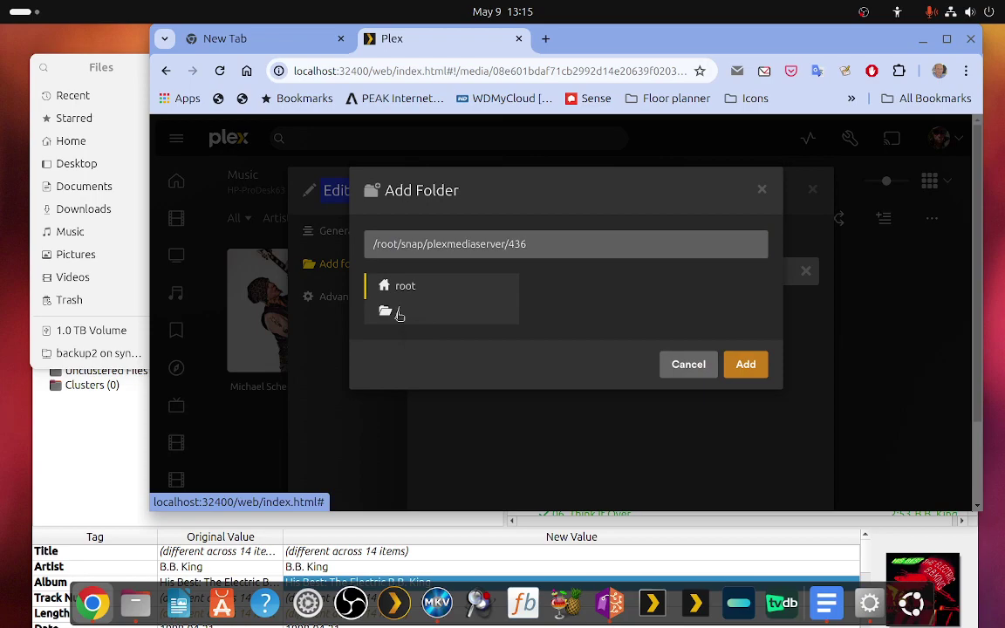
{"action": "left_click", "coordinate": [397, 313]}
{"action": "scroll", "coordinate": [588, 427], "scroll_direction": "down", "scroll_amount": 2}
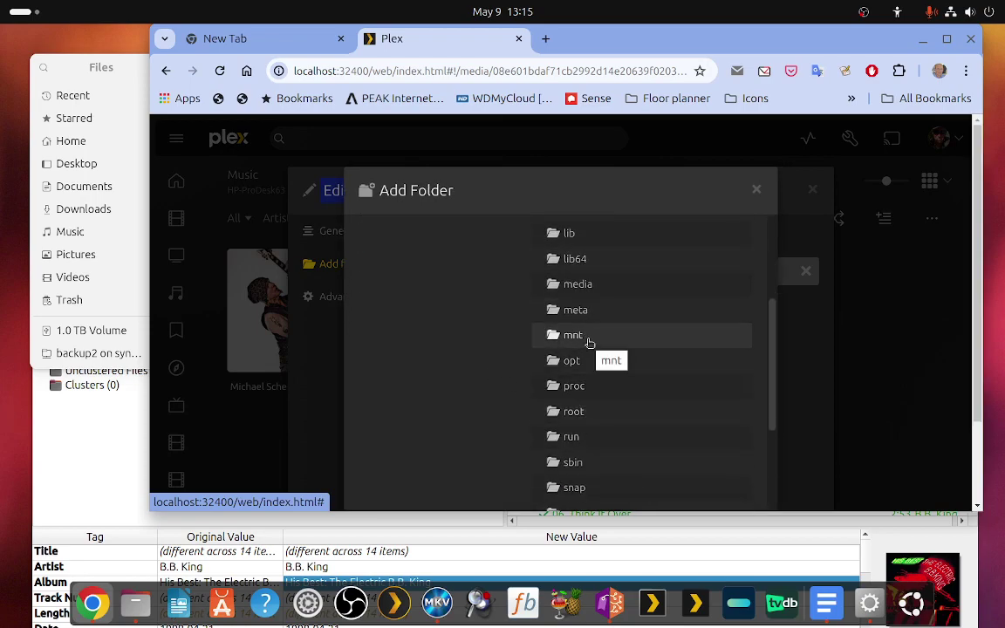
{"action": "scroll", "coordinate": [586, 343], "scroll_direction": "down", "scroll_amount": 1}
{"action": "scroll", "coordinate": [586, 342], "scroll_direction": "up", "scroll_amount": 4}
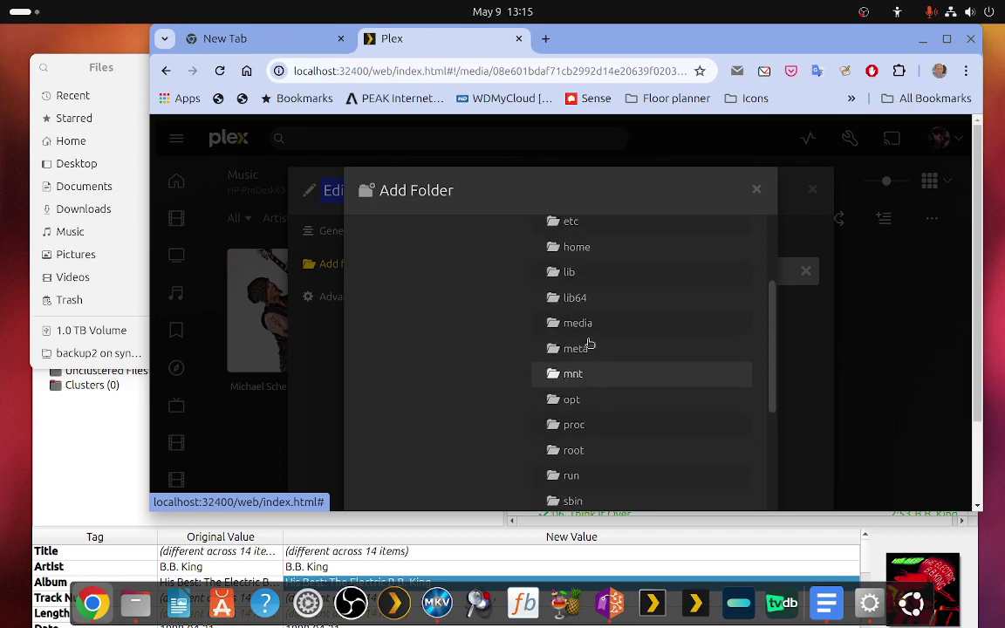
{"action": "left_click", "coordinate": [577, 389]}
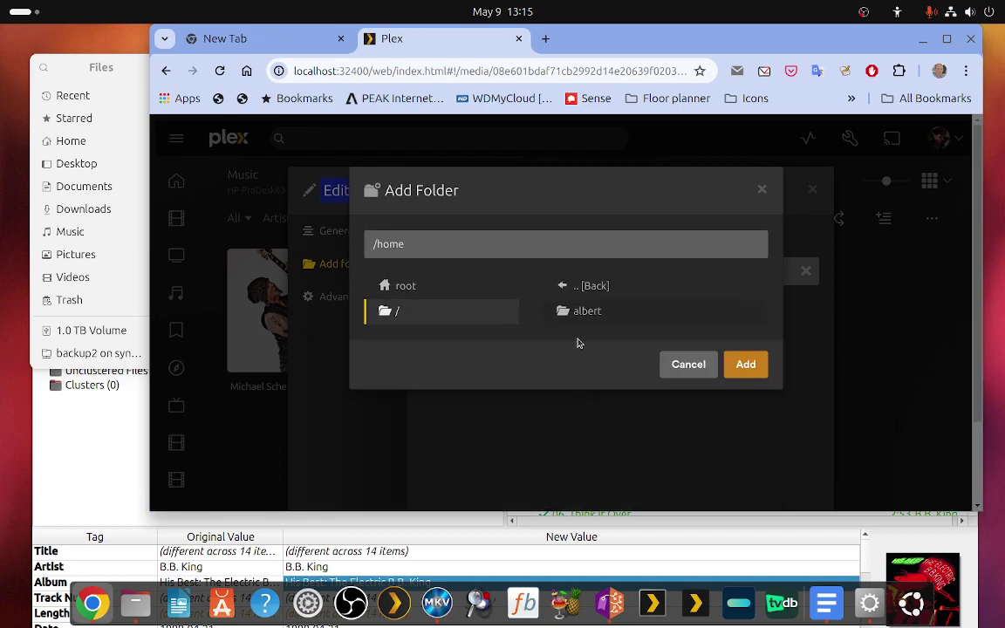
{"action": "left_click", "coordinate": [588, 310]}
{"action": "left_click", "coordinate": [589, 315]}
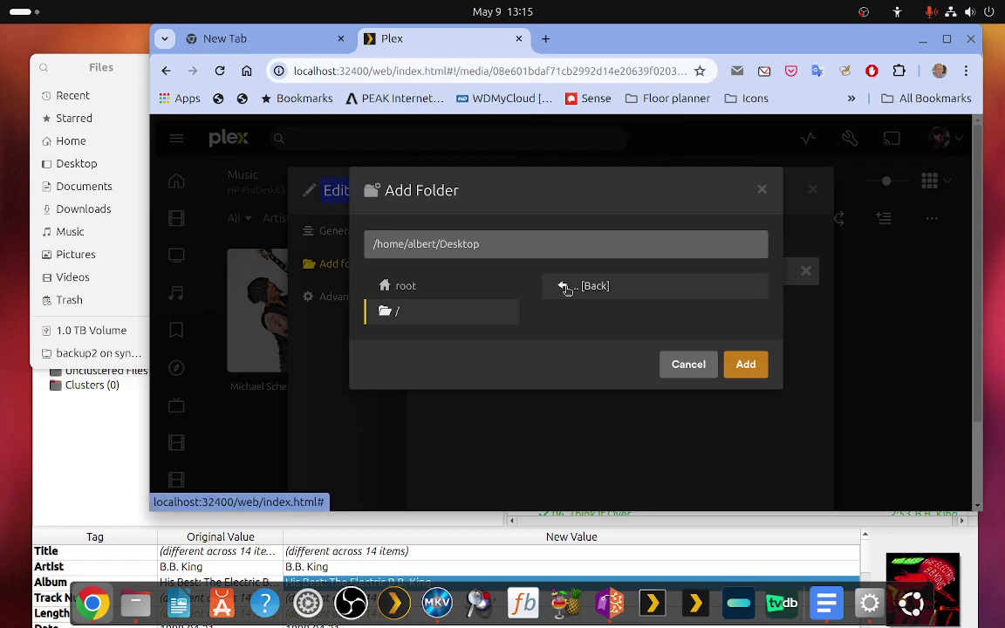
{"action": "left_click", "coordinate": [571, 287]}
{"action": "left_click", "coordinate": [583, 414]}
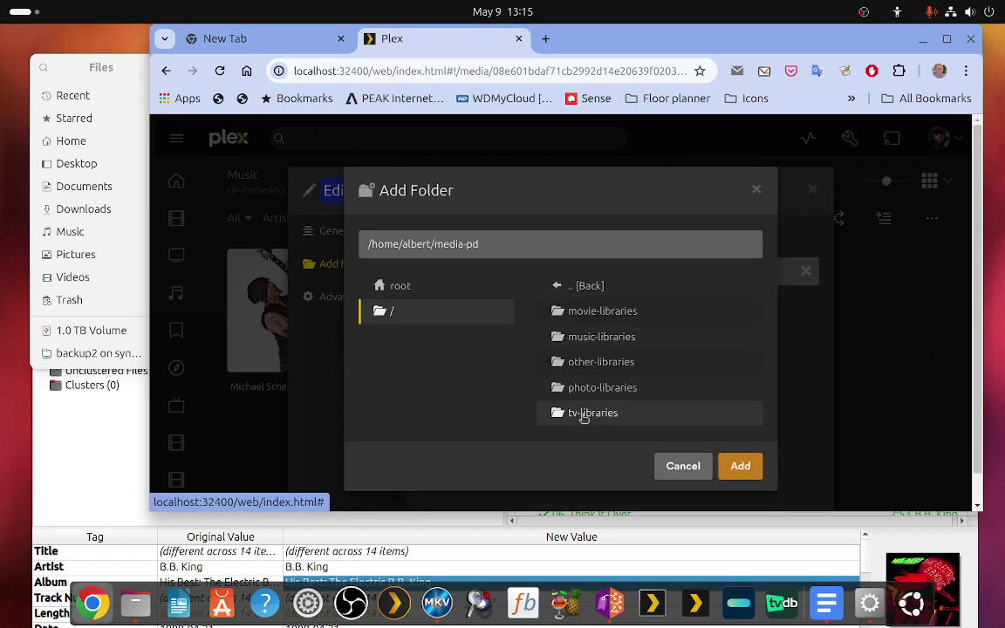
{"action": "left_click", "coordinate": [597, 342]}
{"action": "left_click", "coordinate": [599, 316]}
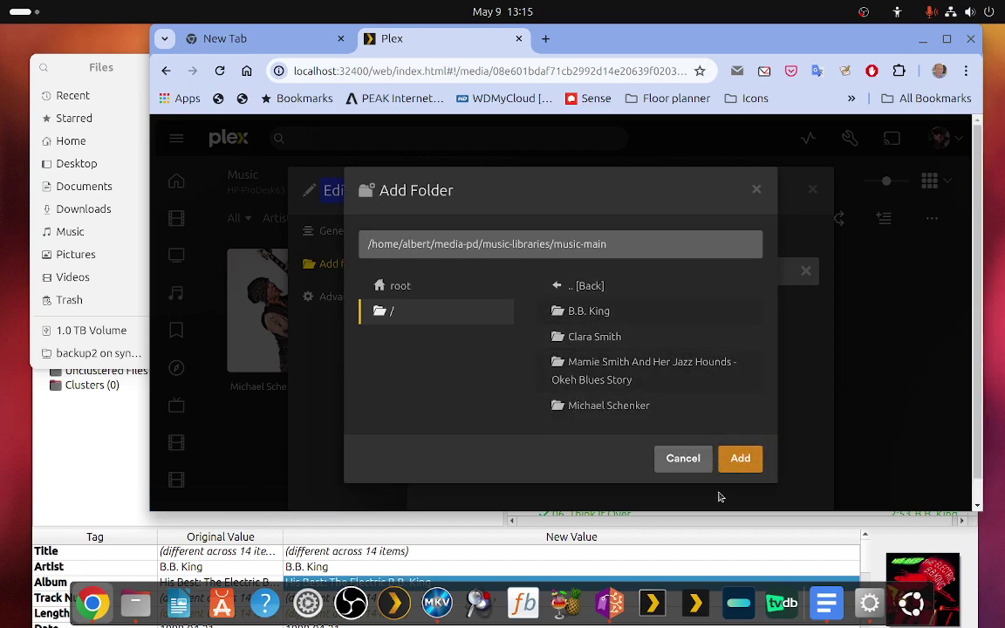
{"action": "left_click", "coordinate": [733, 458]}
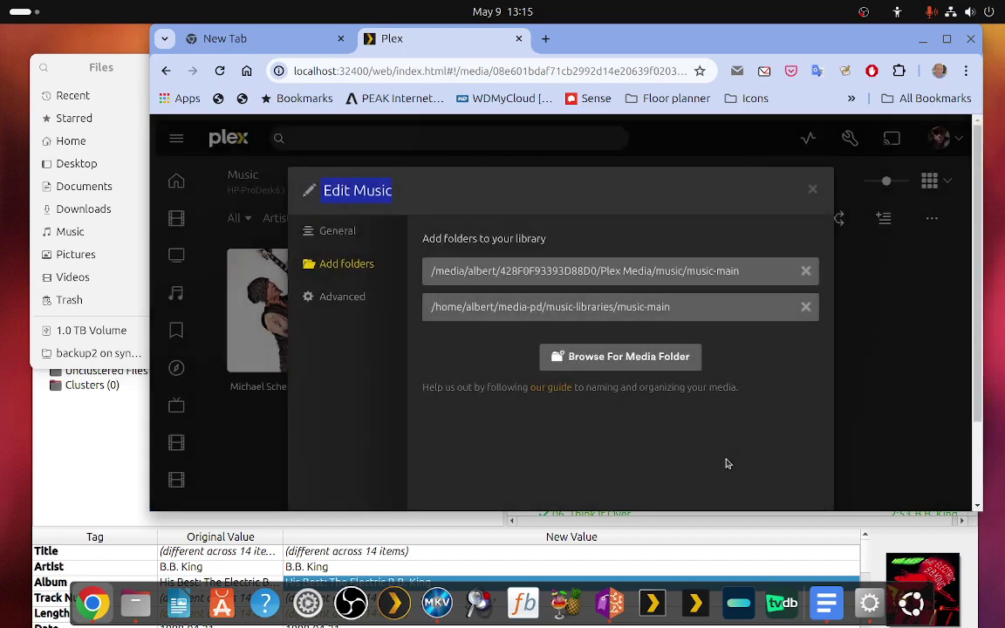
Remove the old Plex Media/music/music-main folder from the Music library and save the changes.
{"action": "left_click", "coordinate": [806, 271]}
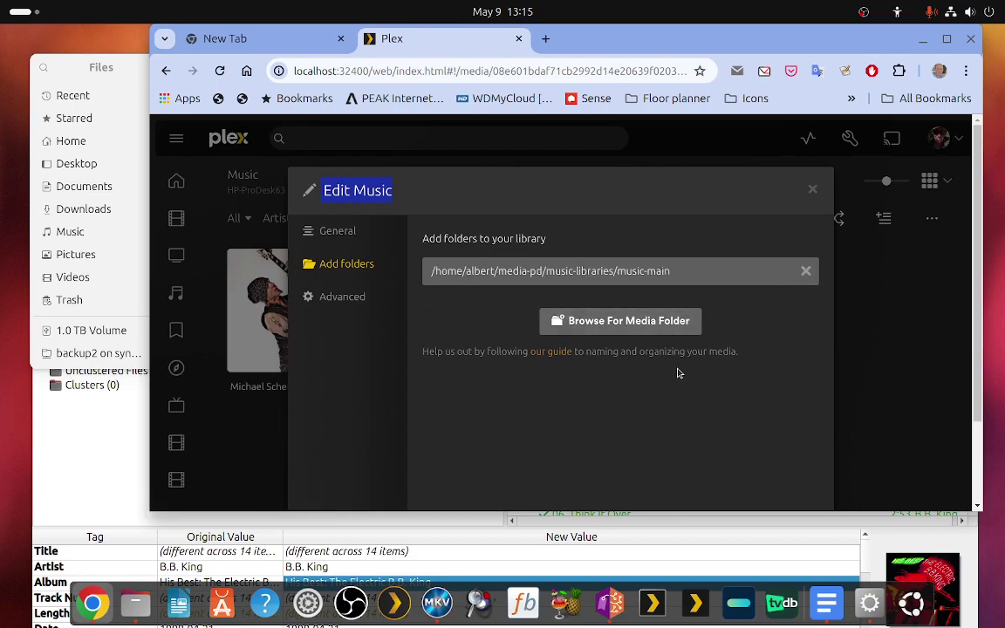
{"action": "scroll", "coordinate": [679, 384], "scroll_direction": "down", "scroll_amount": 2}
{"action": "left_click", "coordinate": [772, 436]}
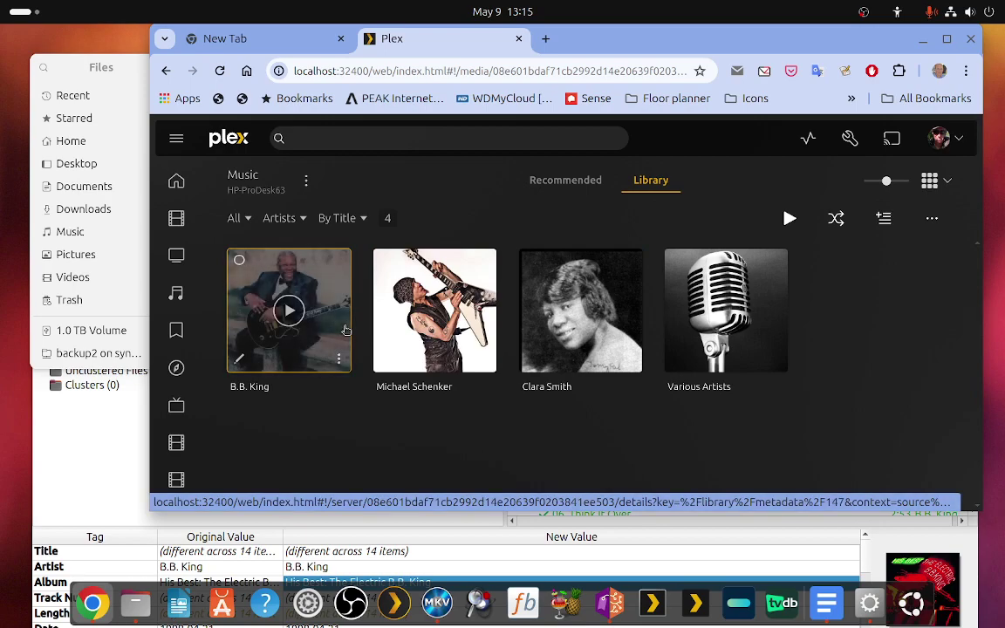
Open the B.B. King artist page and look through its biography, popular tracks and albums.
{"action": "left_click", "coordinate": [345, 324]}
{"action": "scroll", "coordinate": [733, 332], "scroll_direction": "down", "scroll_amount": 5}
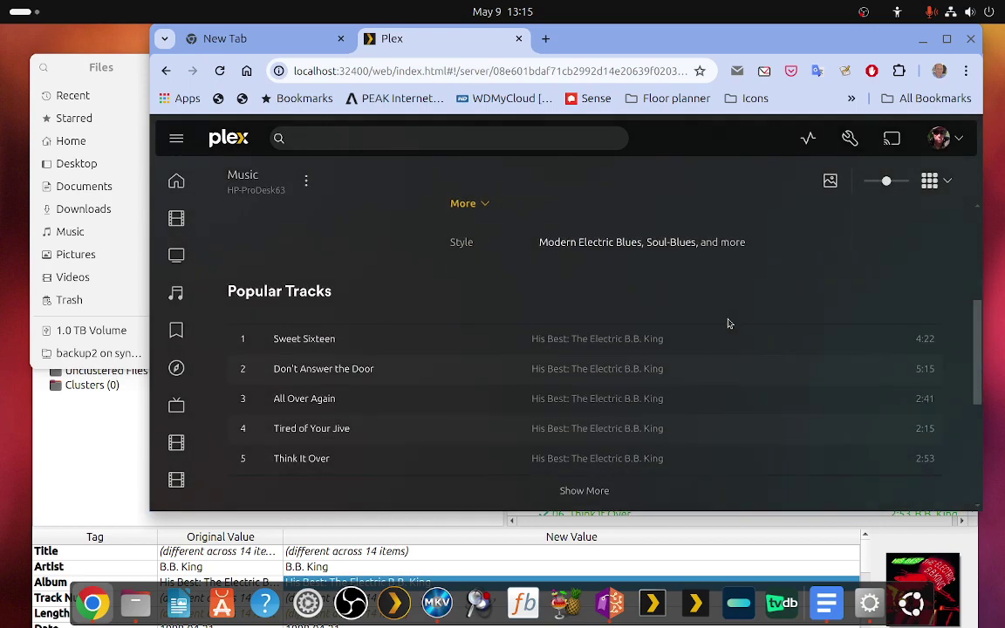
{"action": "scroll", "coordinate": [729, 323], "scroll_direction": "up", "scroll_amount": 5}
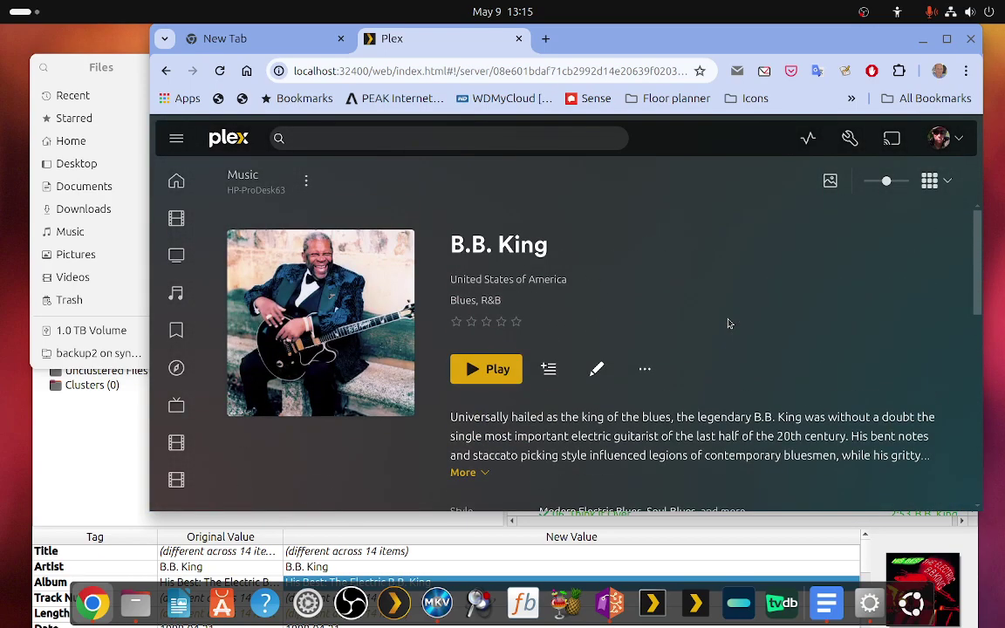
{"action": "scroll", "coordinate": [729, 323], "scroll_direction": "down", "scroll_amount": 5}
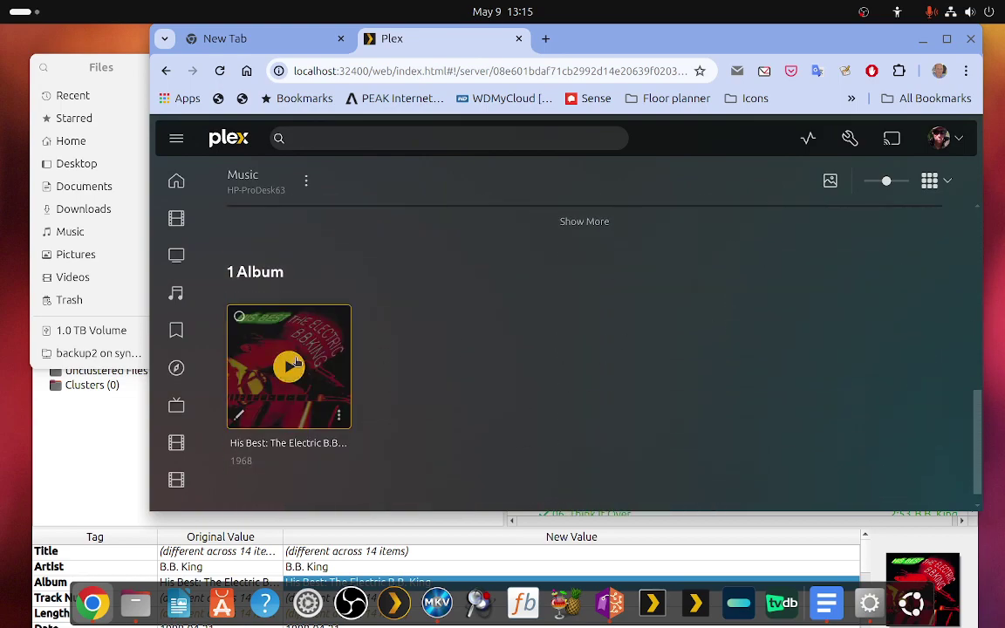
Open the album His Best: The Electric B.B. King and examine its details and track list.
{"action": "left_click", "coordinate": [292, 316]}
{"action": "scroll", "coordinate": [683, 400], "scroll_direction": "down", "scroll_amount": 4}
{"action": "scroll", "coordinate": [683, 401], "scroll_direction": "down", "scroll_amount": 4}
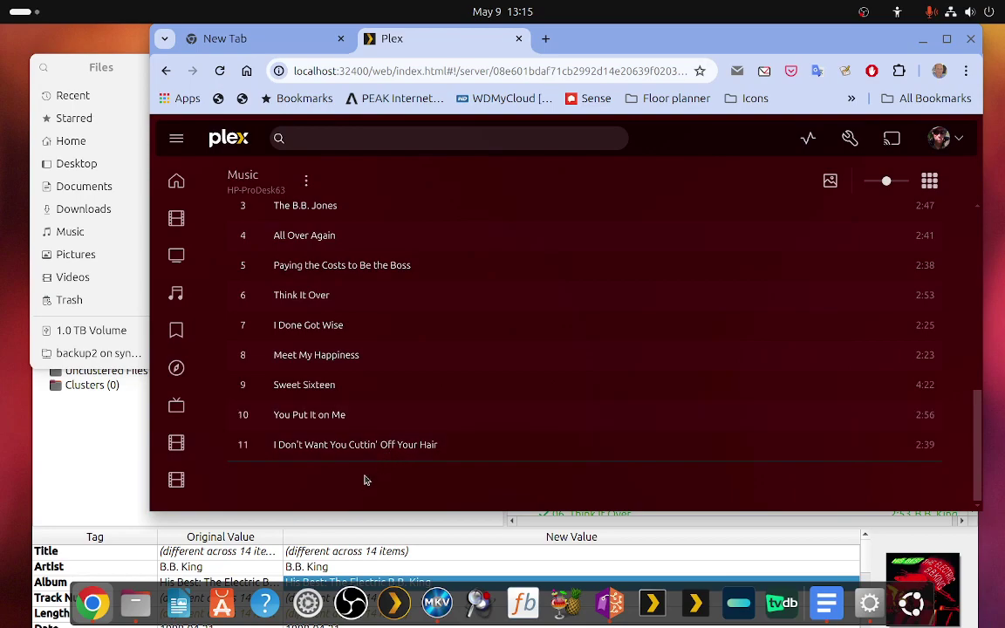
{"action": "scroll", "coordinate": [366, 480], "scroll_direction": "up", "scroll_amount": 8}
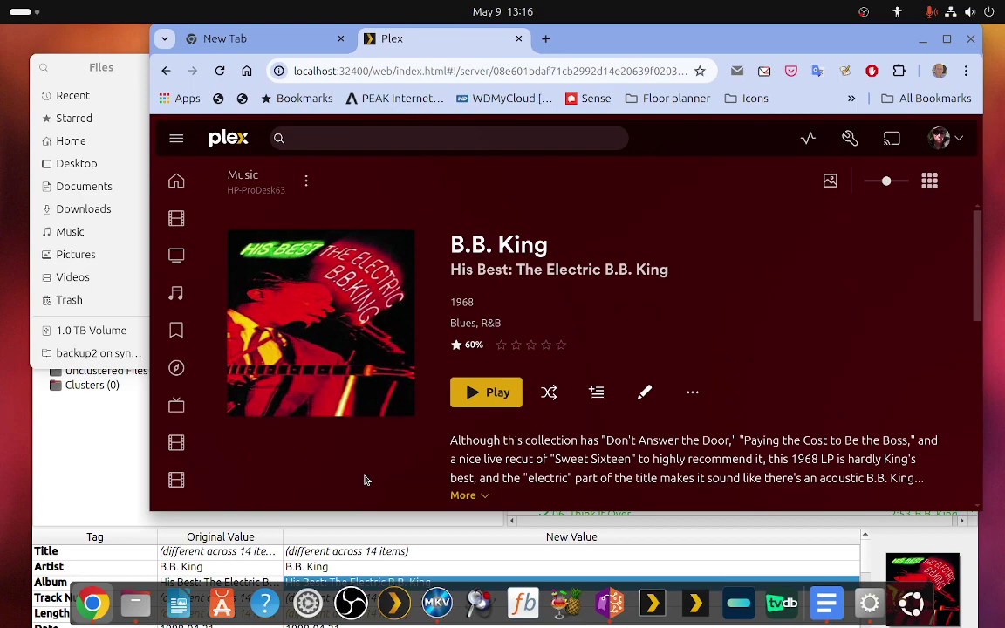
{"action": "scroll", "coordinate": [366, 480], "scroll_direction": "down", "scroll_amount": 8}
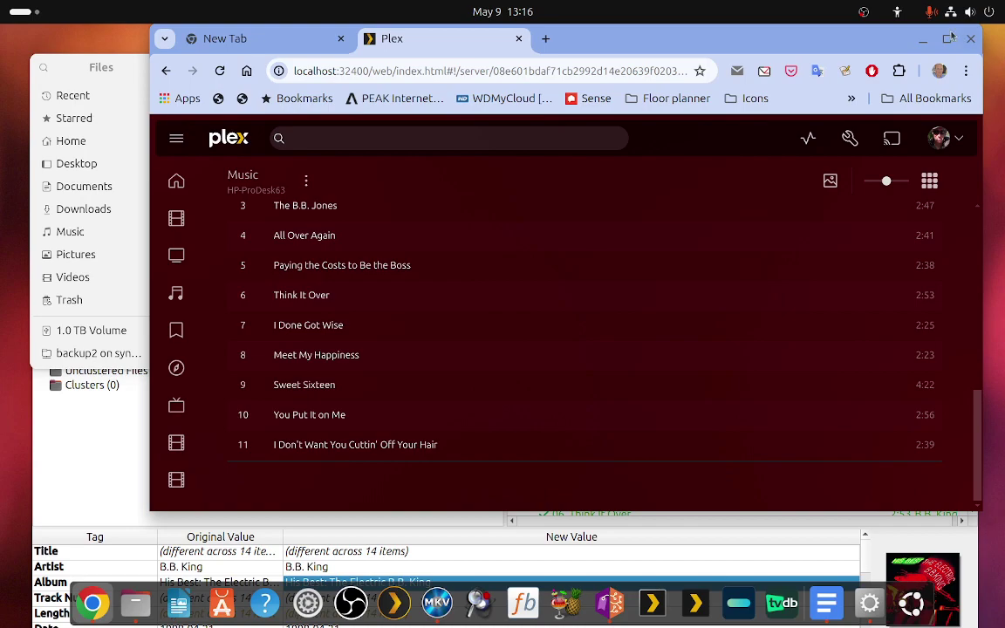
Minimize the browser, switch to MusicBrainz Picard and remove both His Best albums from its album list.
{"action": "left_click", "coordinate": [920, 40]}
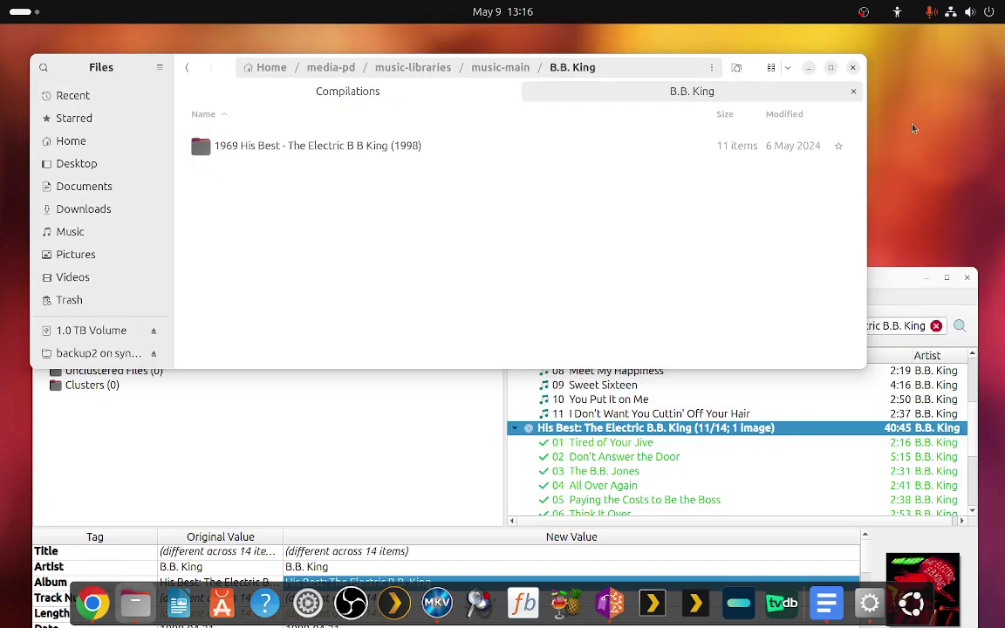
{"action": "double_click", "coordinate": [894, 276]}
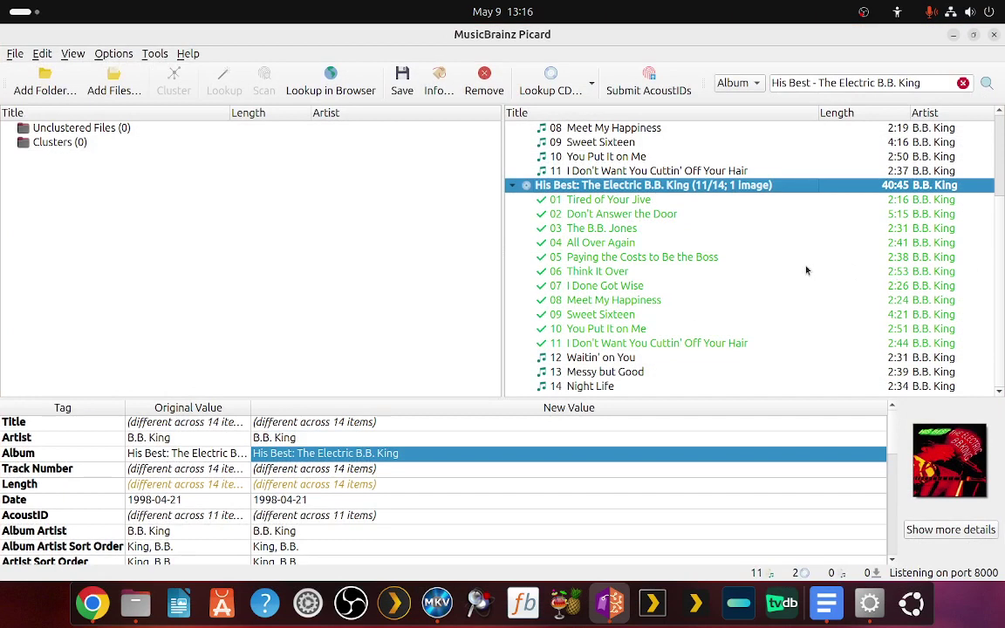
{"action": "scroll", "coordinate": [574, 201], "scroll_direction": "up", "scroll_amount": 3}
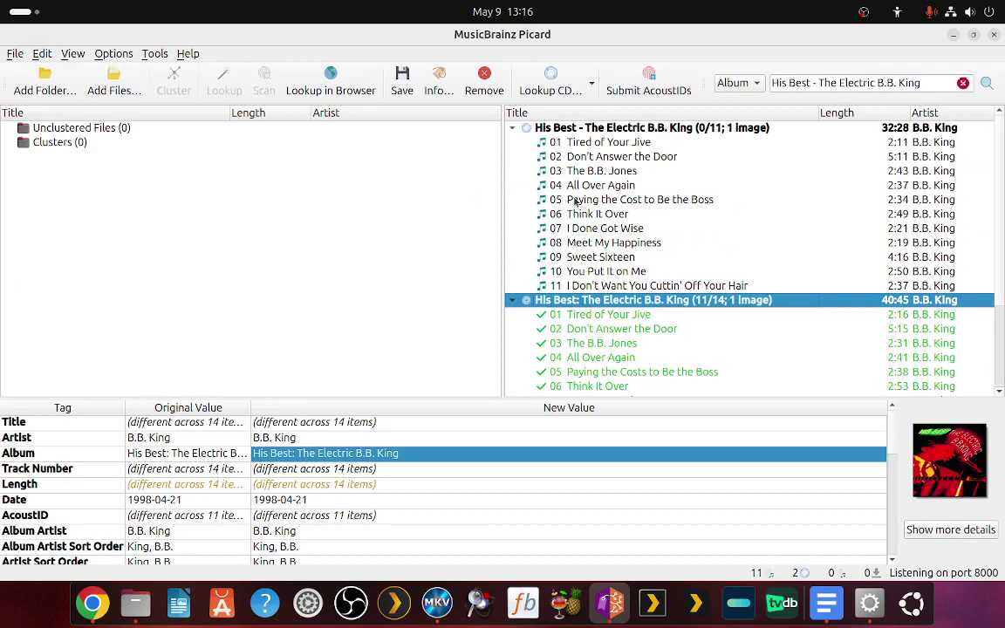
{"action": "left_click", "coordinate": [591, 129]}
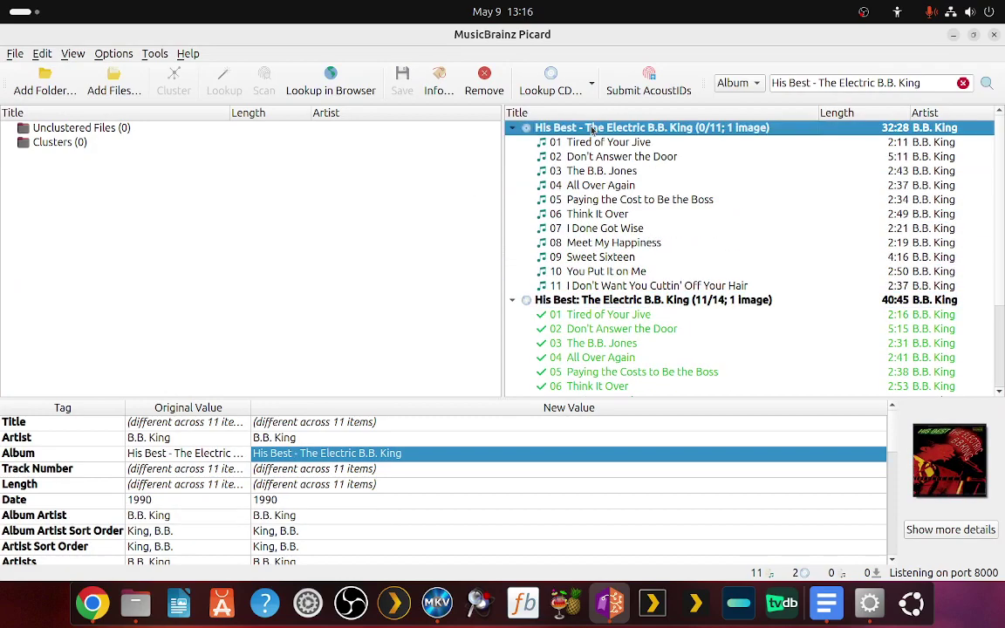
{"action": "key", "text": "Delete"}
{"action": "key", "text": "Delete"}
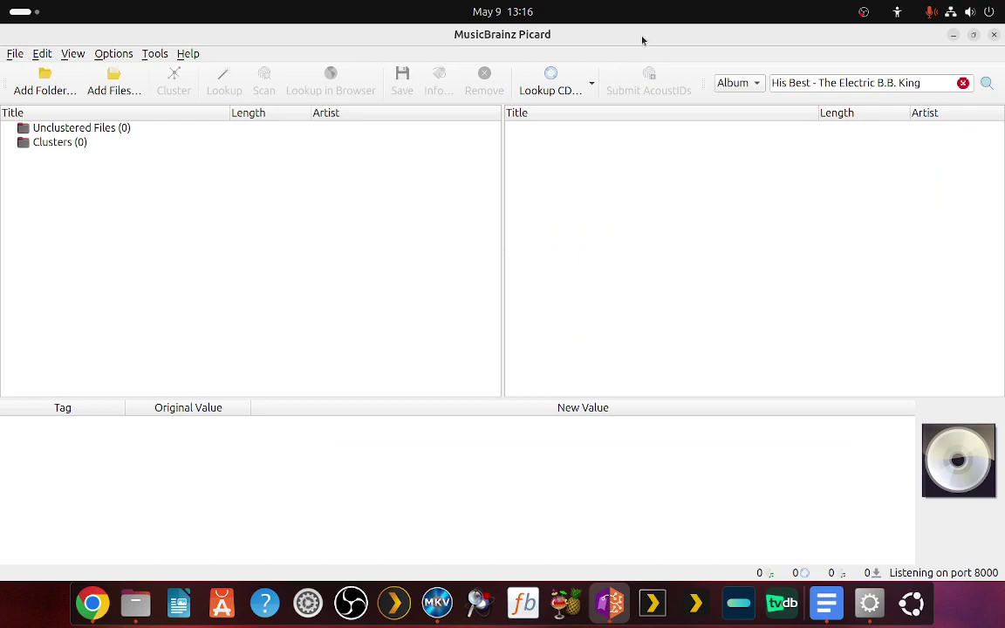
{"action": "double_click", "coordinate": [644, 38]}
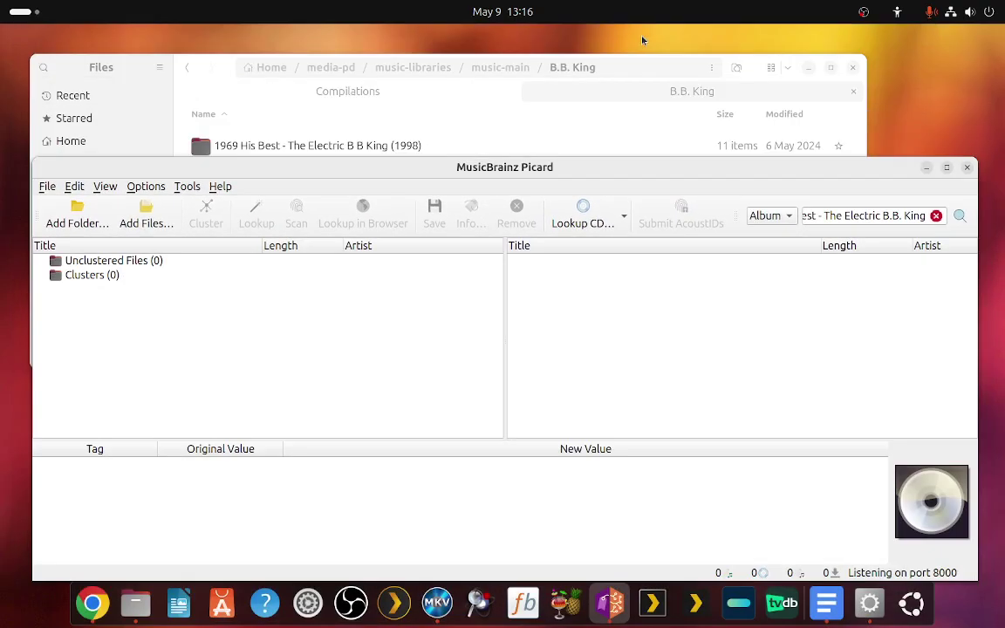
Switch to Files and check the contents of music-main and its B.B. King folder.
{"action": "left_click", "coordinate": [228, 84]}
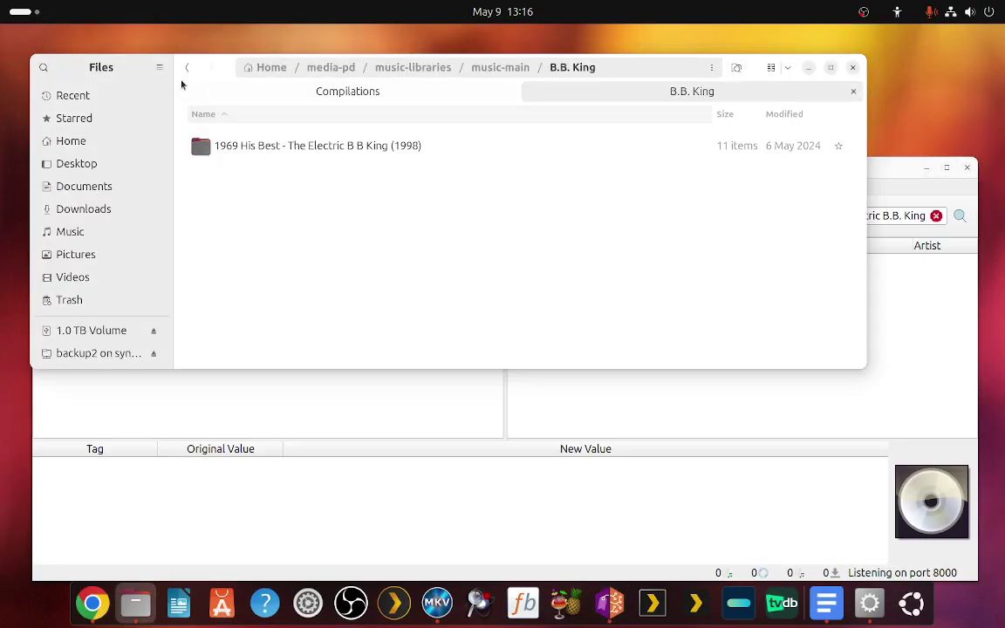
{"action": "left_click", "coordinate": [186, 67]}
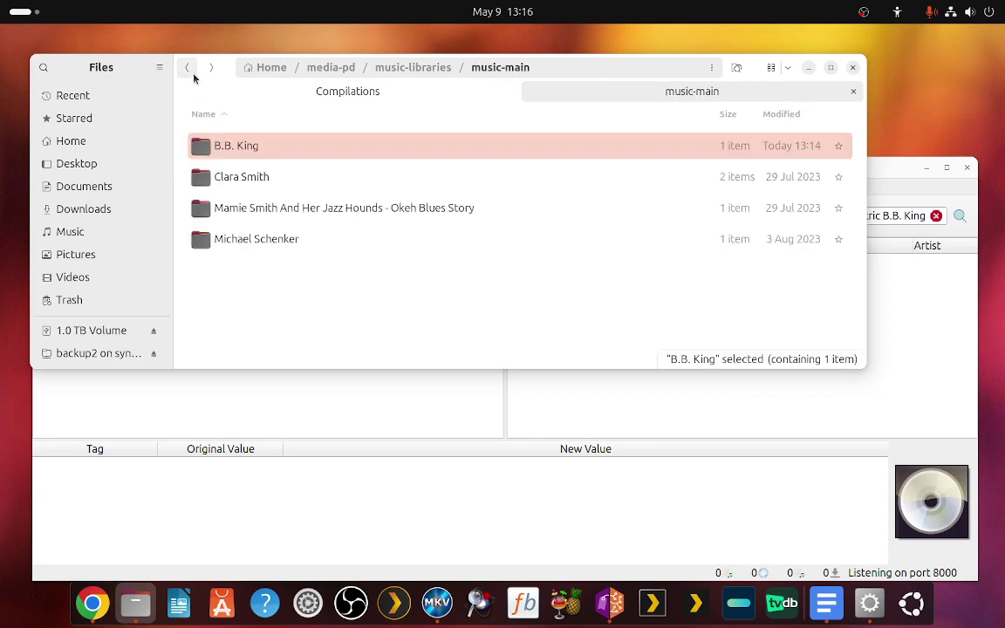
{"action": "double_click", "coordinate": [219, 152]}
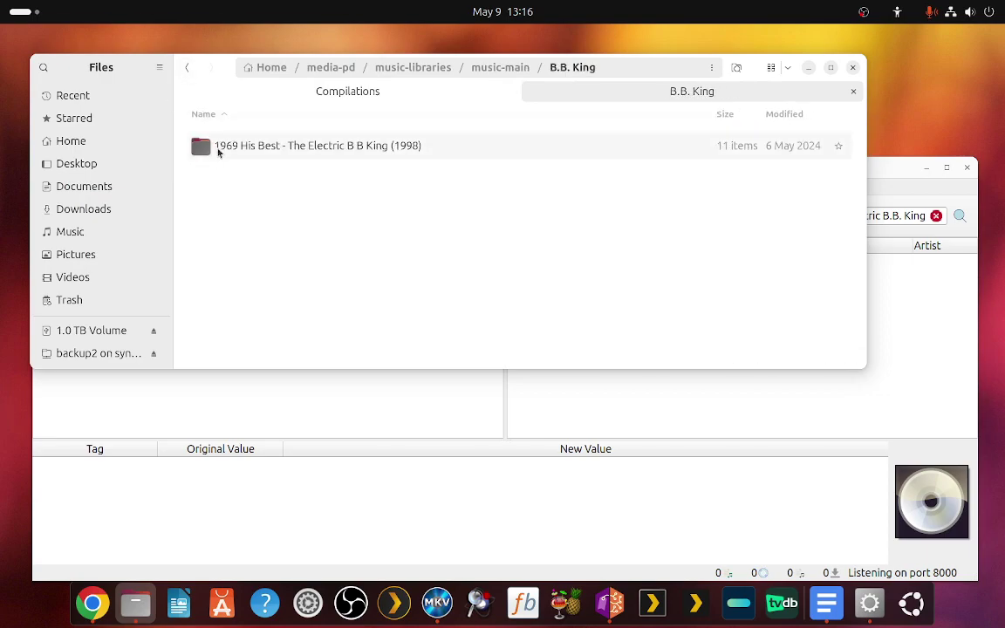
{"action": "left_click", "coordinate": [187, 68]}
Load the five Compilations folders from 1969 His Best through 1992 King Of The Blues (4 CD) into Picard and cluster their files.
{"action": "left_click", "coordinate": [393, 93]}
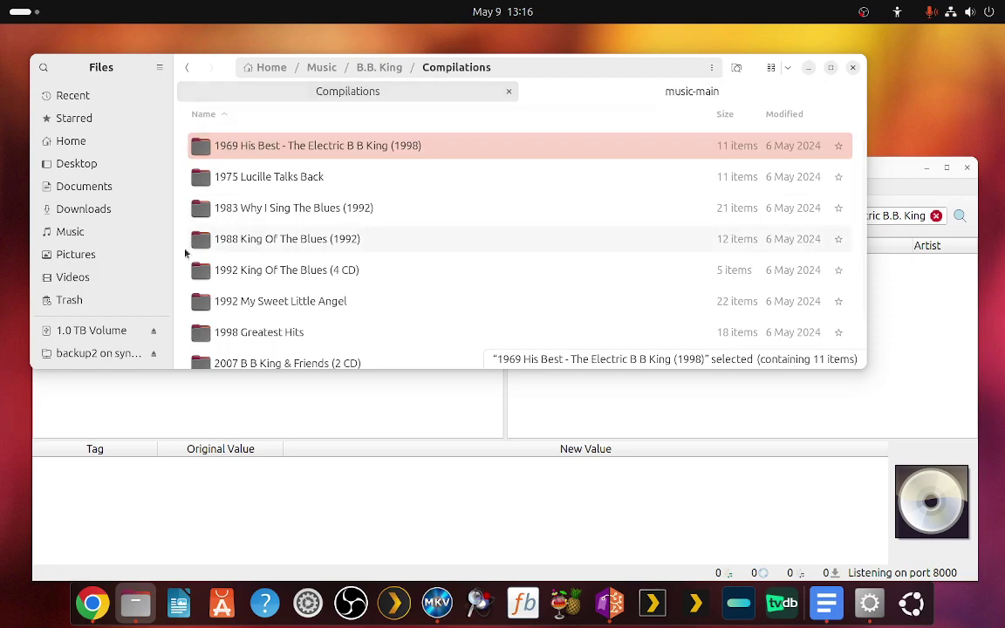
{"action": "left_click", "coordinate": [267, 270]}
{"action": "left_click", "coordinate": [267, 241], "text": "shift"}
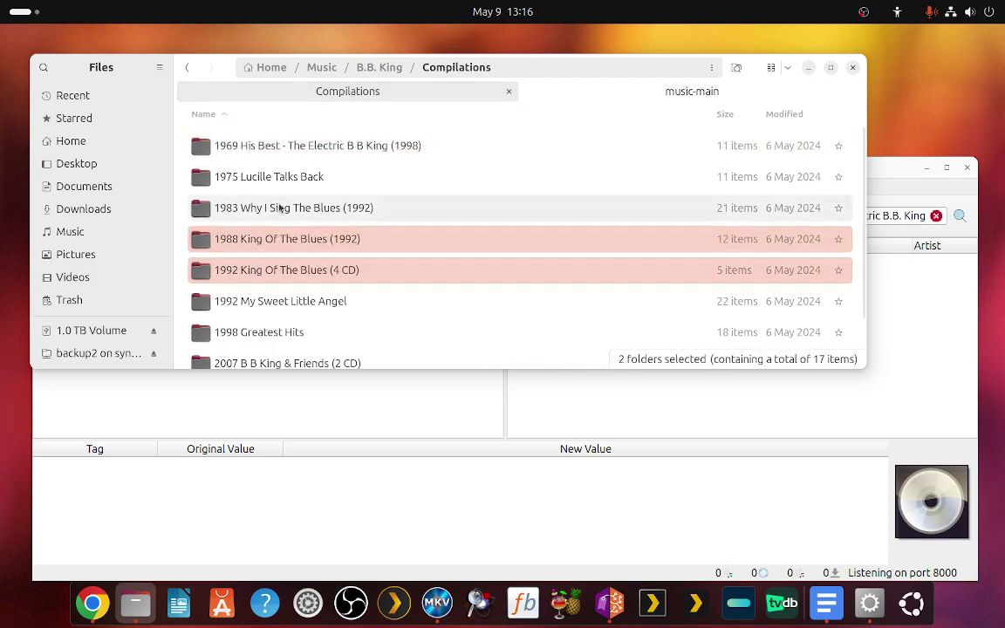
{"action": "left_click", "coordinate": [278, 209], "text": "shift"}
{"action": "left_click", "coordinate": [262, 178], "text": "shift"}
{"action": "left_click", "coordinate": [293, 149], "text": "shift"}
{"action": "left_click_drag", "start_coordinate": [293, 154], "coordinate": [312, 400]}
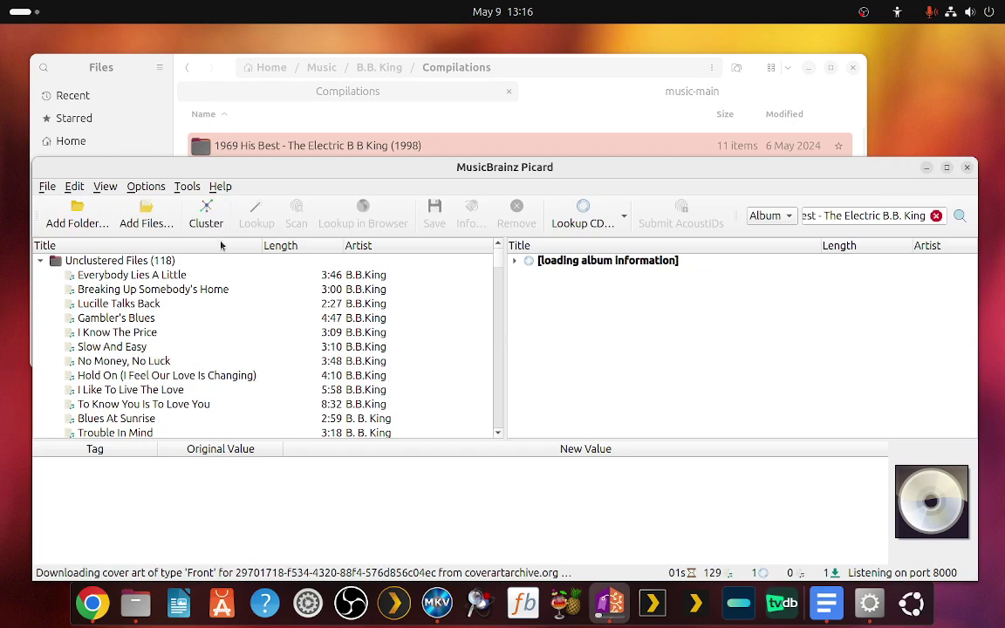
{"action": "left_click", "coordinate": [206, 214]}
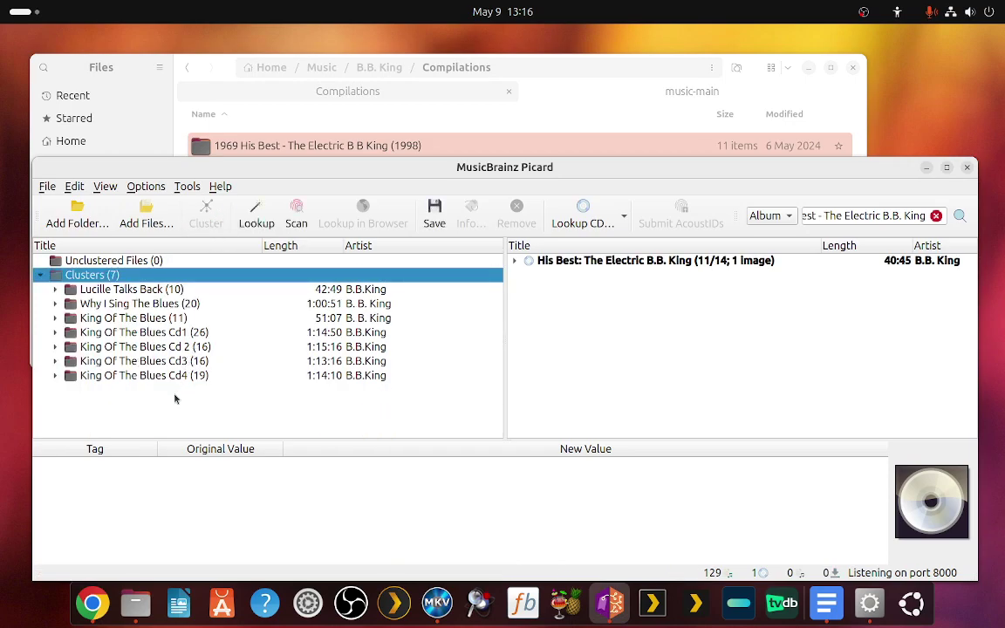
Check the tracks of the His Best: The Electric B.B. King album and remove it from Picard.
{"action": "left_click", "coordinate": [596, 263]}
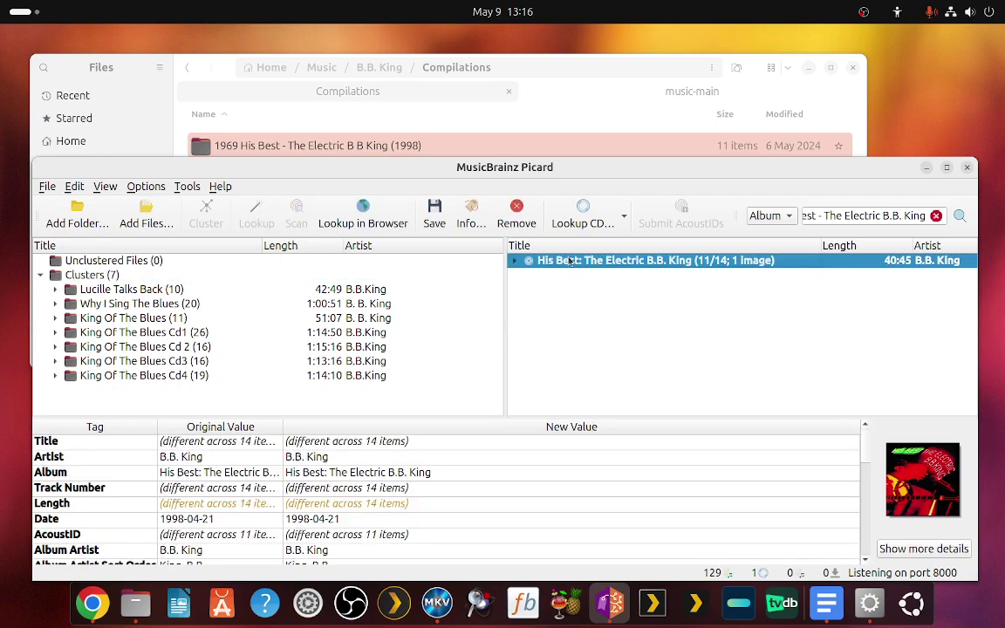
{"action": "left_click", "coordinate": [515, 261]}
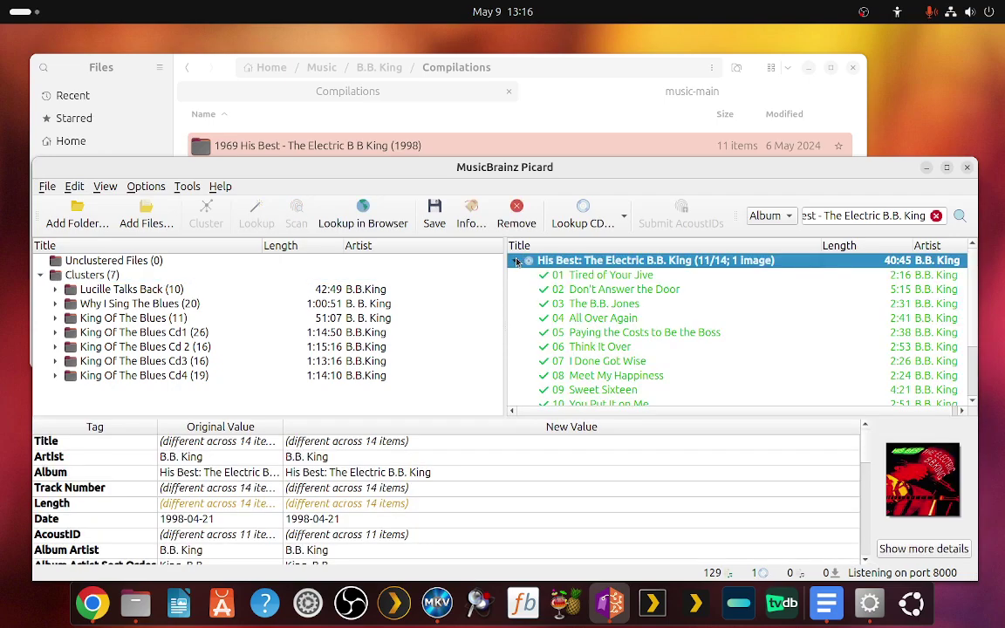
{"action": "left_click", "coordinate": [516, 260]}
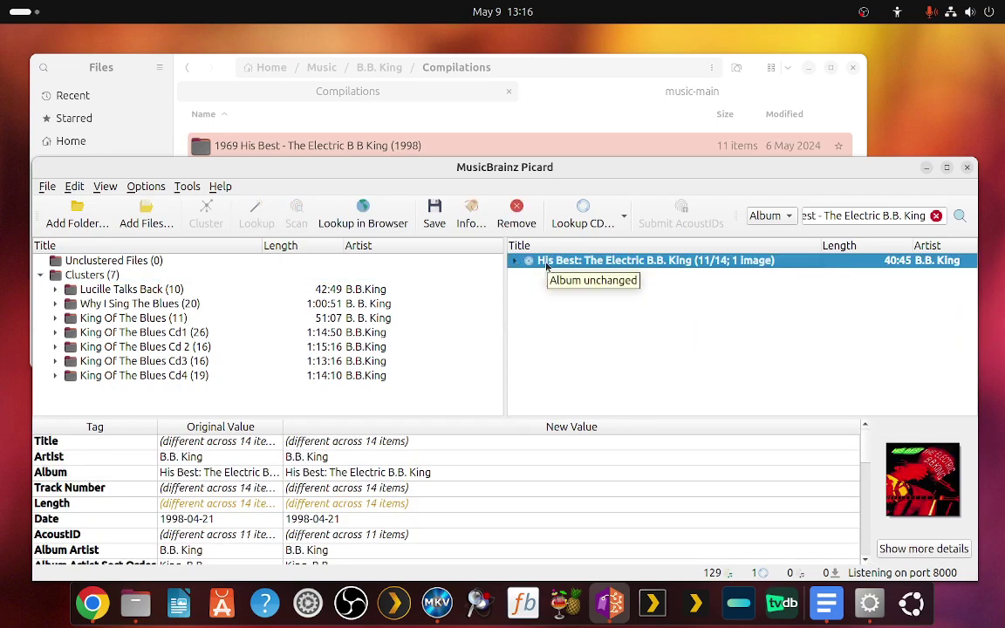
{"action": "key", "text": "Delete"}
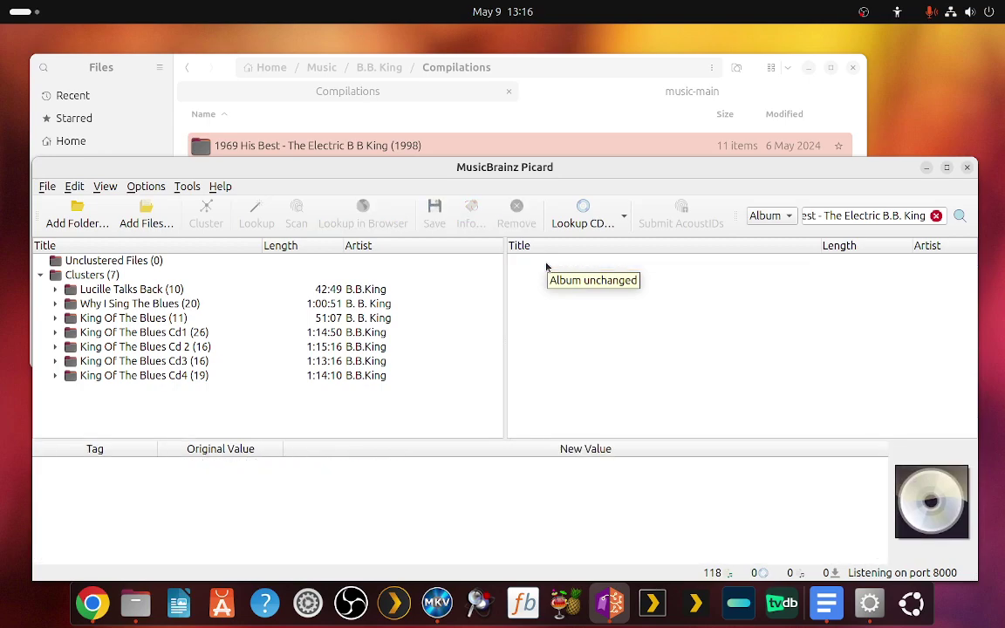
Scan all remaining clusters to identify their albums, and bring the Files window back to the front.
{"action": "left_click", "coordinate": [88, 274]}
{"action": "left_click", "coordinate": [297, 206]}
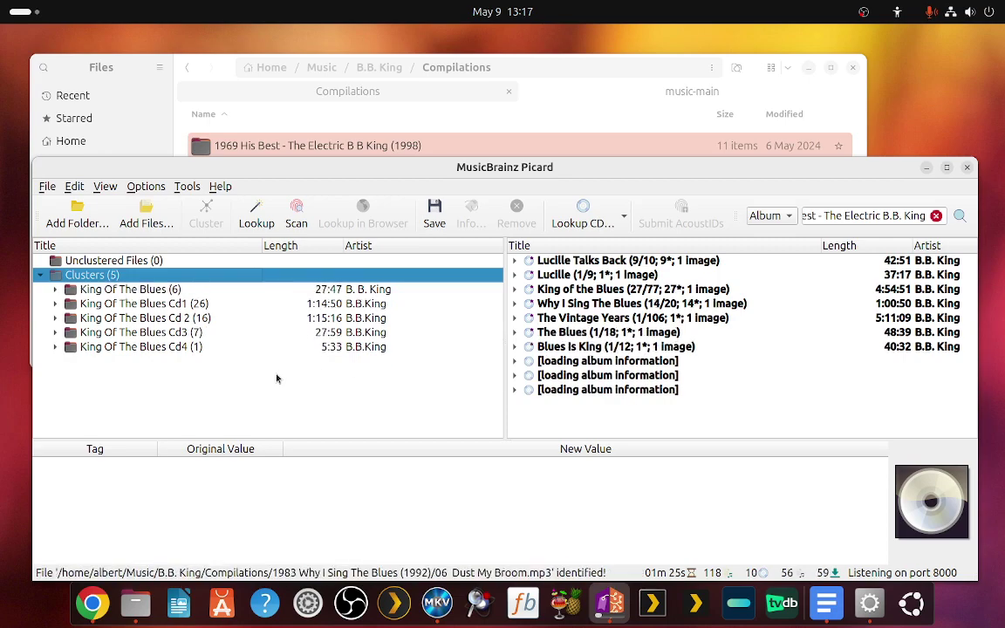
{"action": "left_click", "coordinate": [221, 76]}
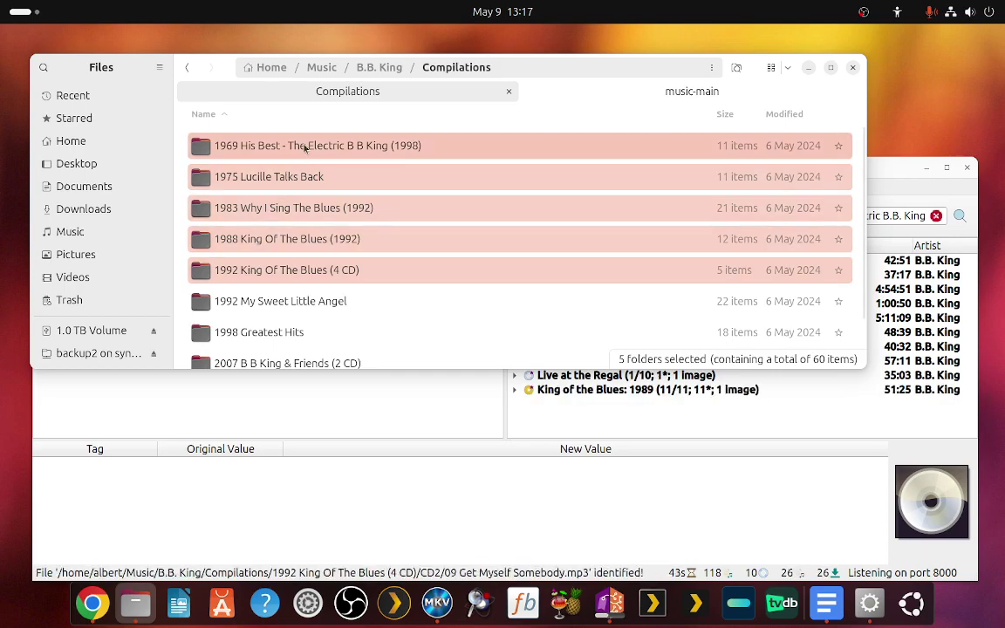
Compare Picard's matched albums with the files in the 1988 King Of The Blues (1992) and 1992 King Of The Blues (4 CD) folders.
{"action": "left_click", "coordinate": [888, 170]}
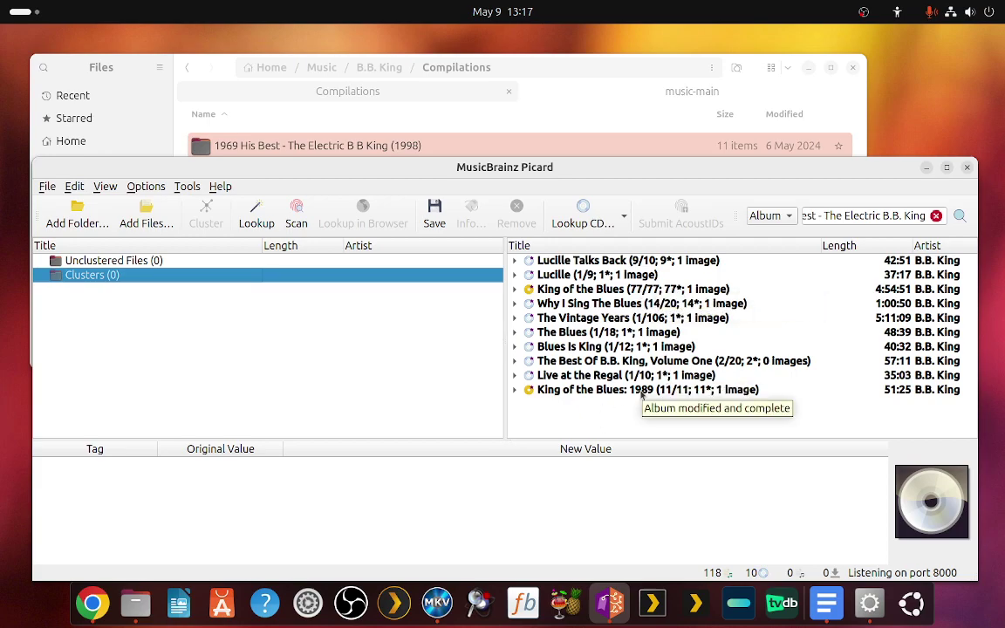
{"action": "left_click", "coordinate": [748, 70]}
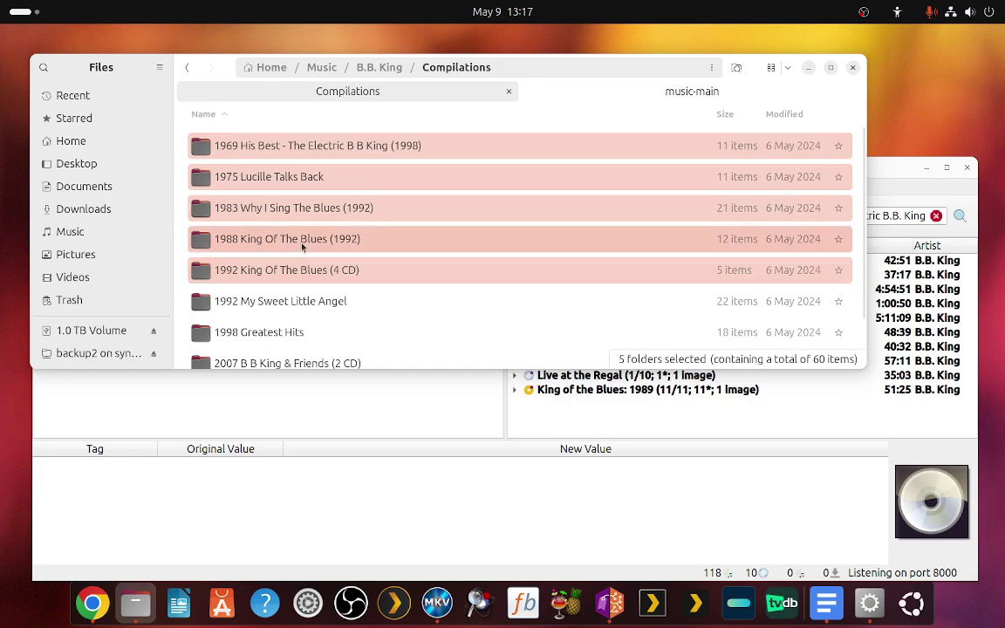
{"action": "left_click", "coordinate": [297, 176]}
{"action": "double_click", "coordinate": [299, 252]}
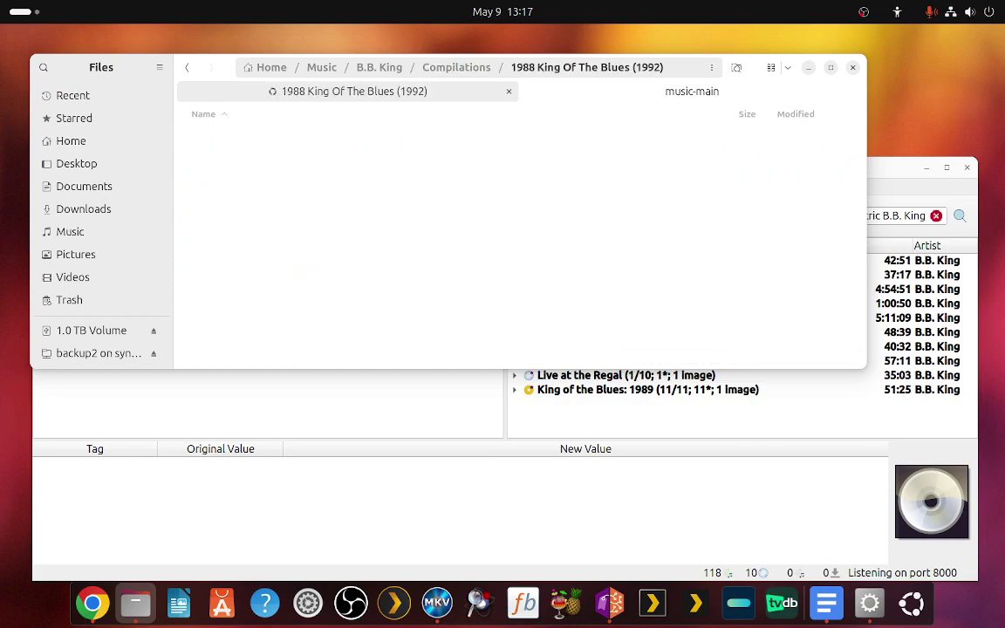
{"action": "scroll", "coordinate": [299, 251], "scroll_direction": "down", "scroll_amount": 4}
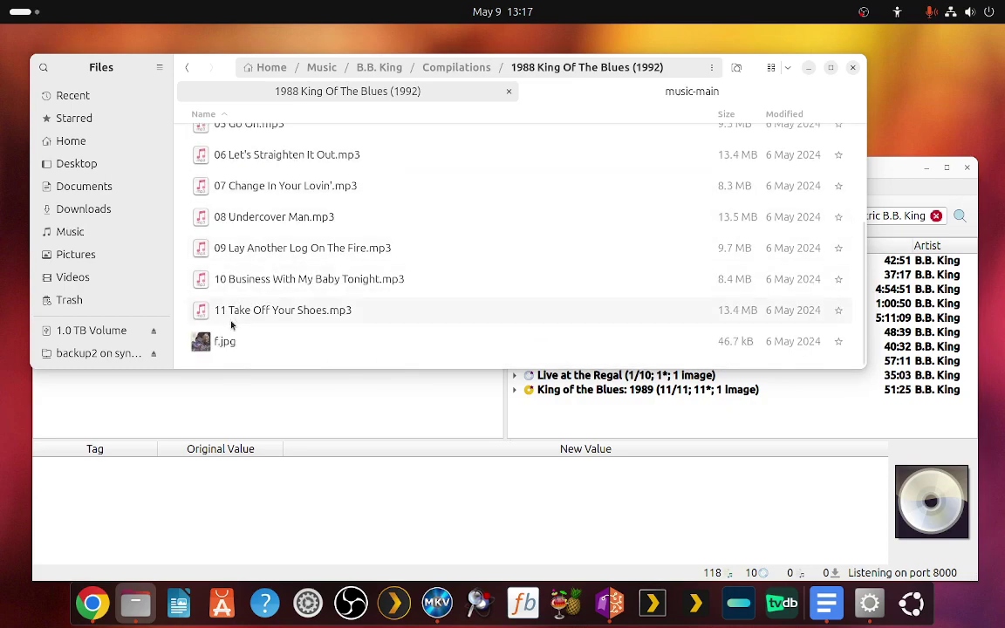
{"action": "left_click", "coordinate": [188, 68]}
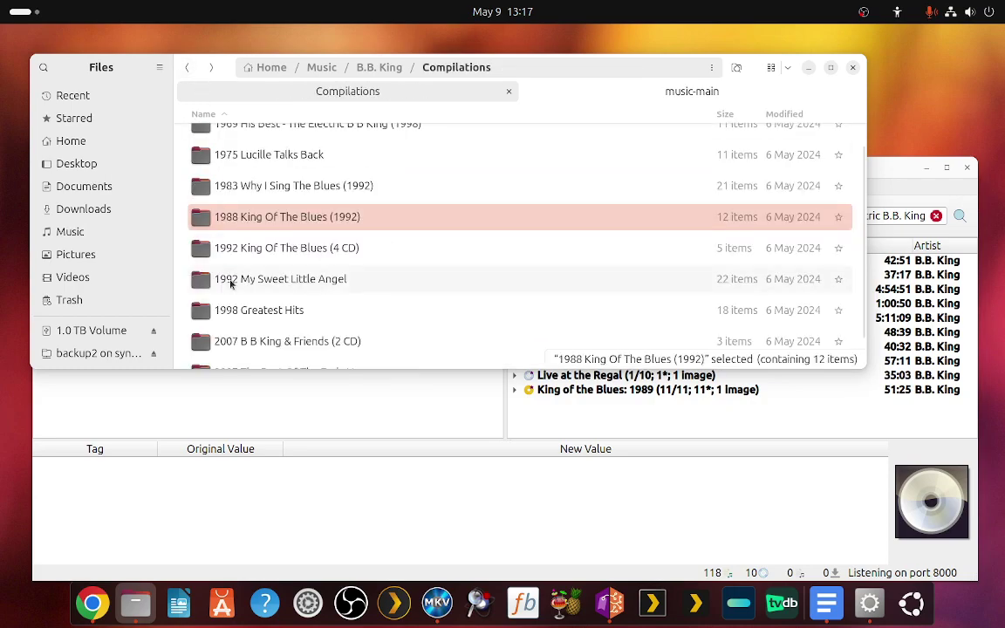
{"action": "double_click", "coordinate": [273, 250]}
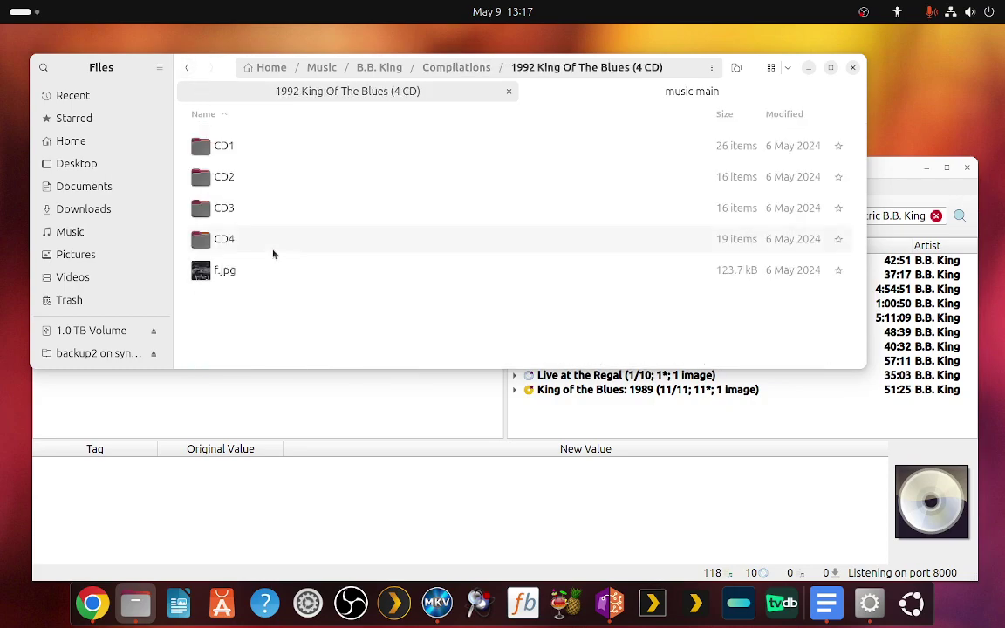
{"action": "left_click", "coordinate": [189, 68]}
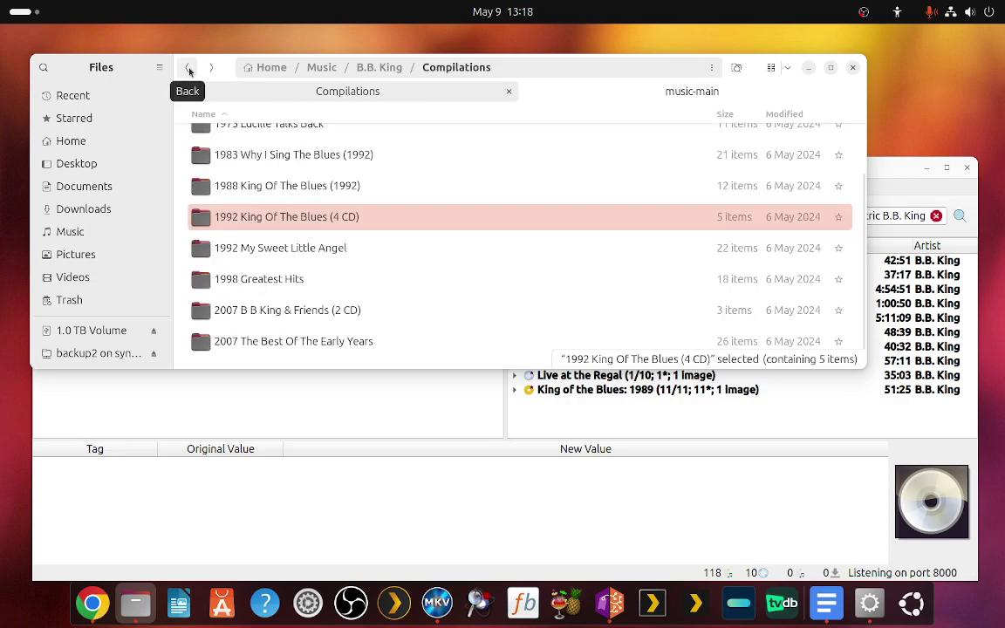
Switch back to Picard and remove all matched albums from it.
{"action": "left_click", "coordinate": [907, 170]}
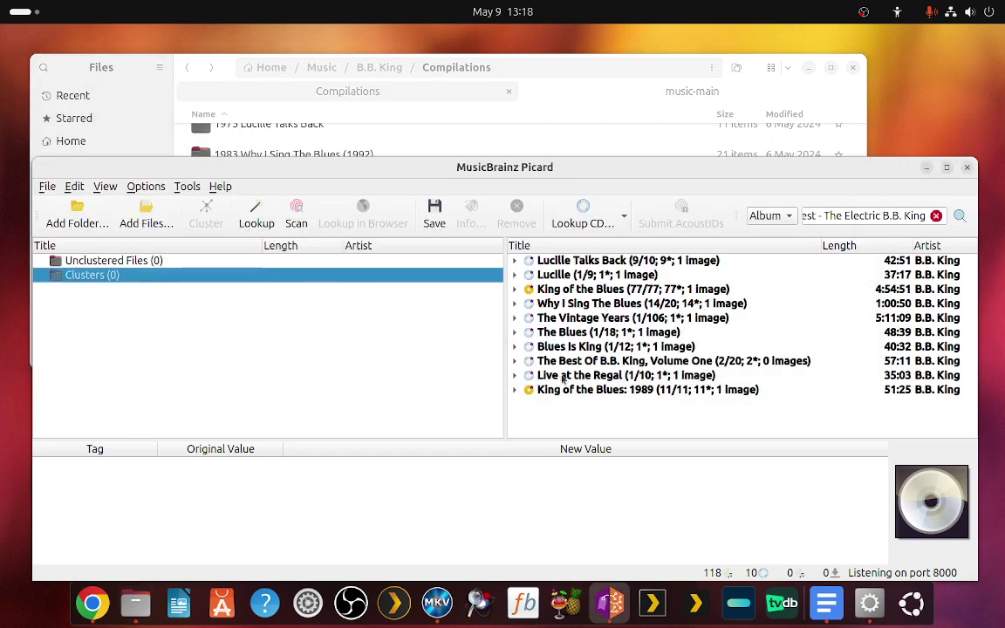
{"action": "left_click", "coordinate": [559, 402]}
{"action": "key", "text": "ctrl+a"}
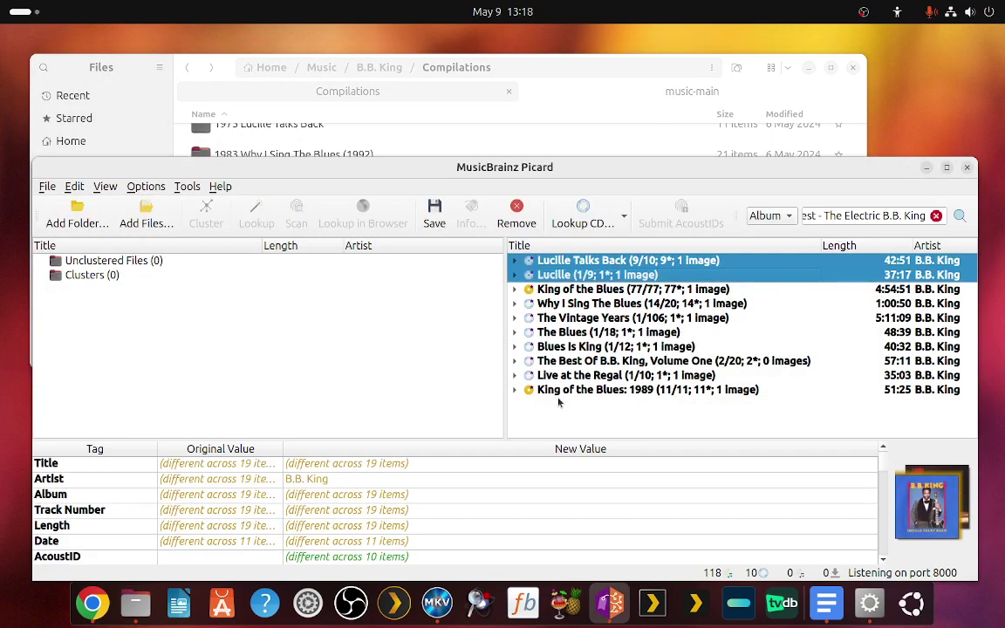
{"action": "key", "text": "Delete"}
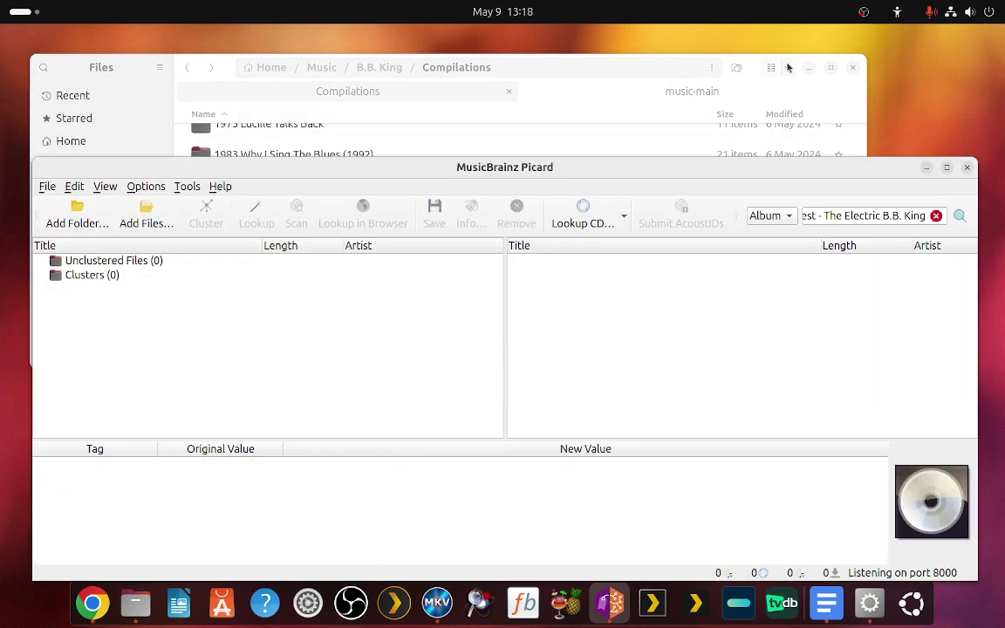
Load the four Compilations folders from 1975 Lucille Talks Back through 1992 King Of The Blues (4 CD) into Picard and cluster their files.
{"action": "left_click", "coordinate": [698, 92]}
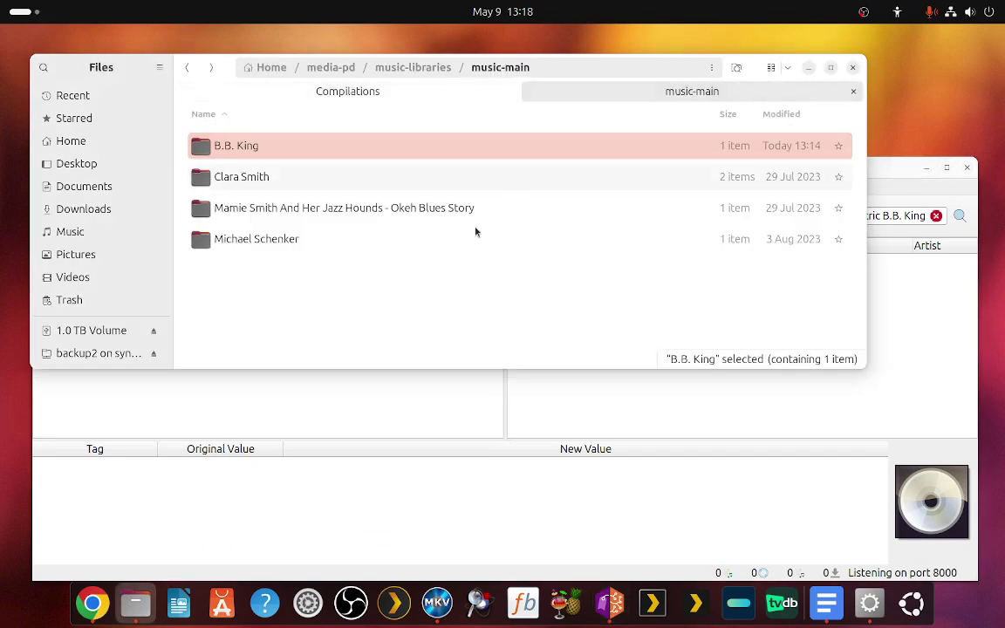
{"action": "left_click", "coordinate": [347, 92]}
{"action": "scroll", "coordinate": [217, 219], "scroll_direction": "up", "scroll_amount": 2}
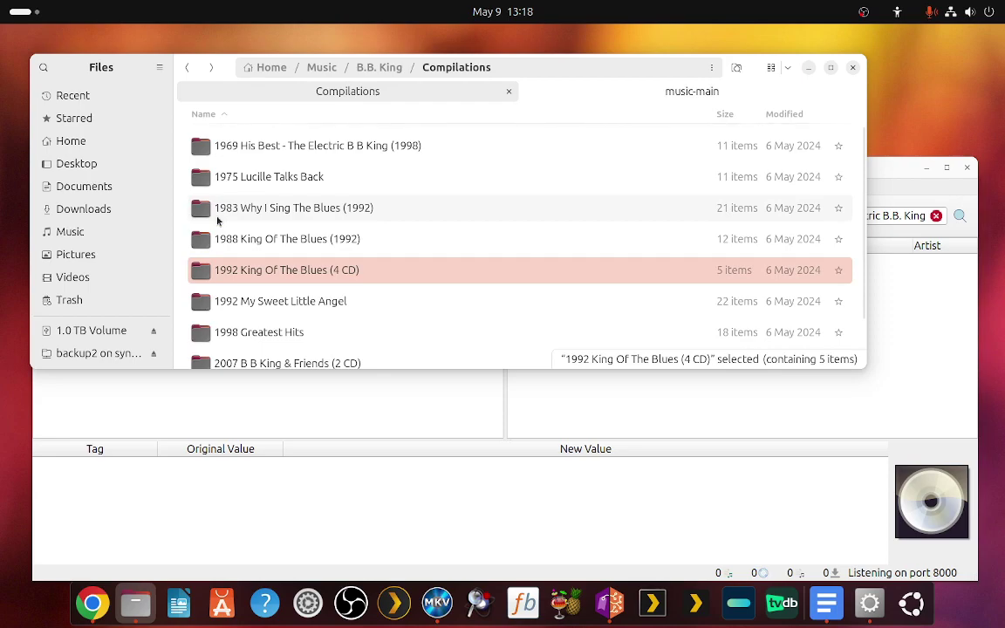
{"action": "left_click", "coordinate": [264, 178]}
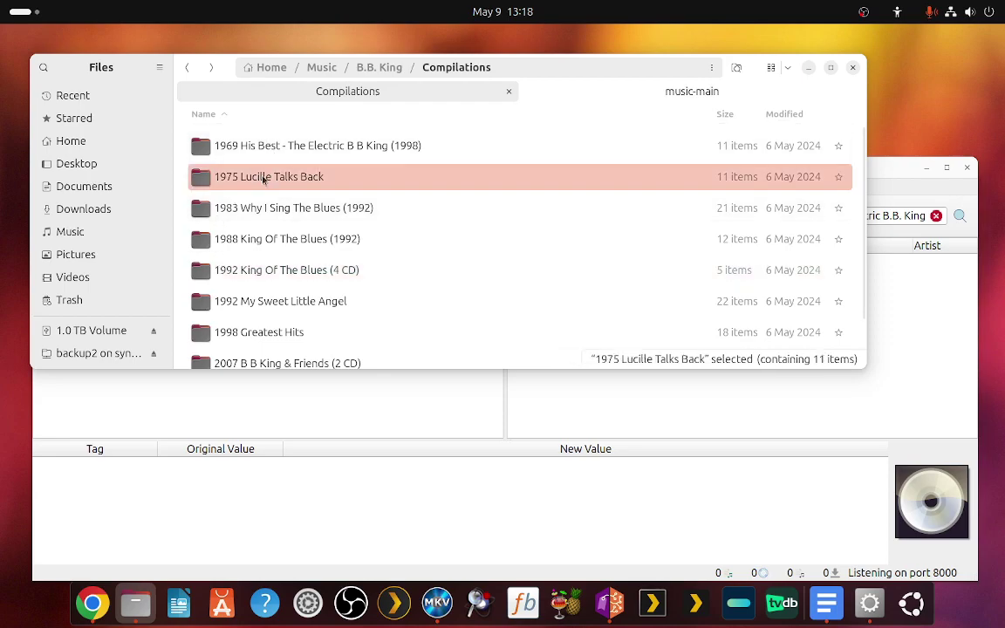
{"action": "key", "text": "shift+Down"}
{"action": "key", "text": "shift+Down"}
{"action": "key", "text": "shift+Down"}
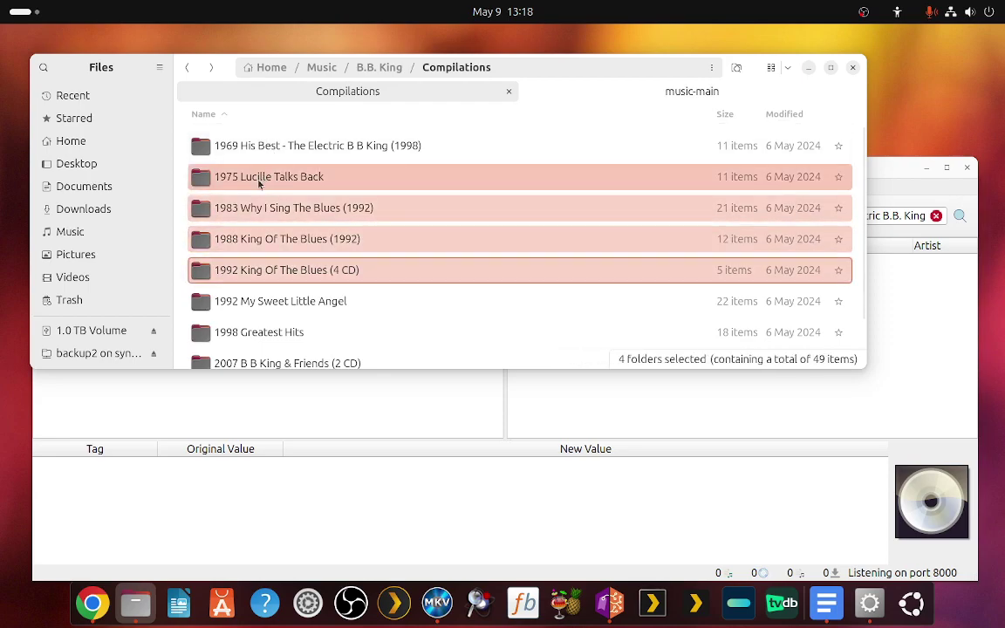
{"action": "left_click_drag", "start_coordinate": [260, 180], "coordinate": [235, 396]}
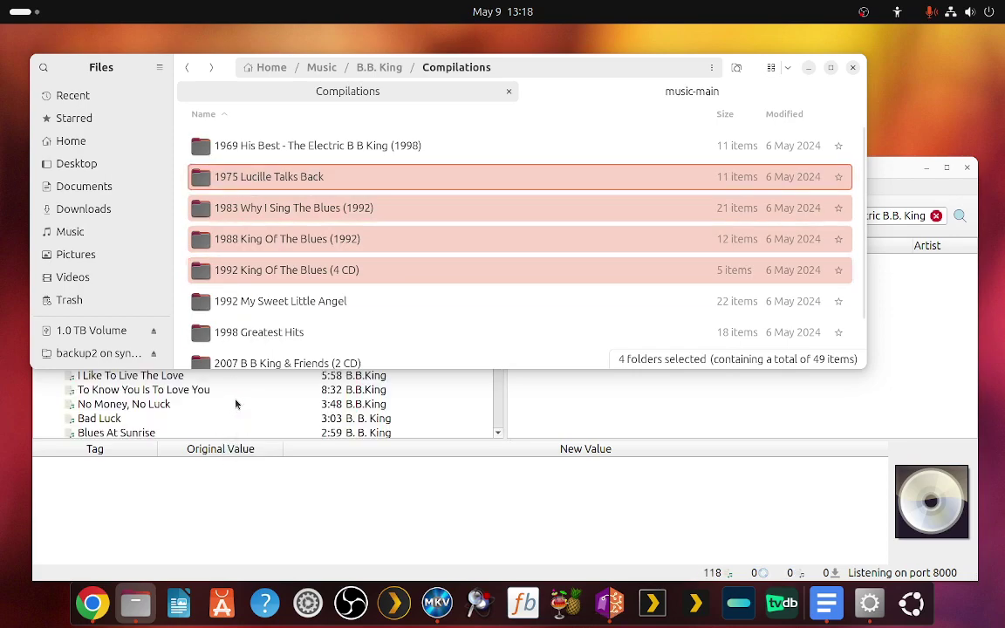
{"action": "left_click", "coordinate": [354, 488]}
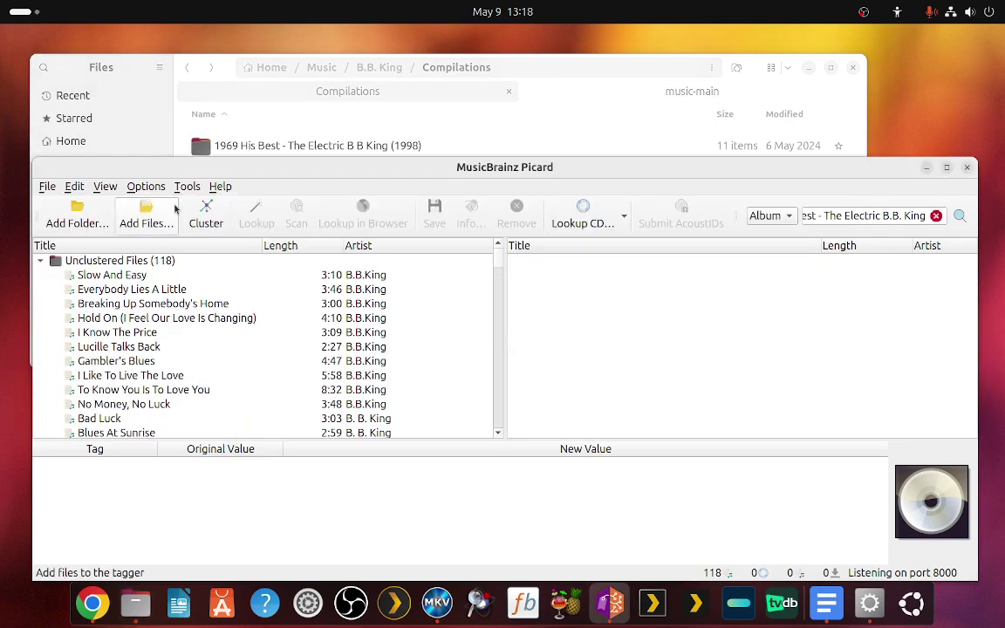
{"action": "left_click", "coordinate": [207, 220]}
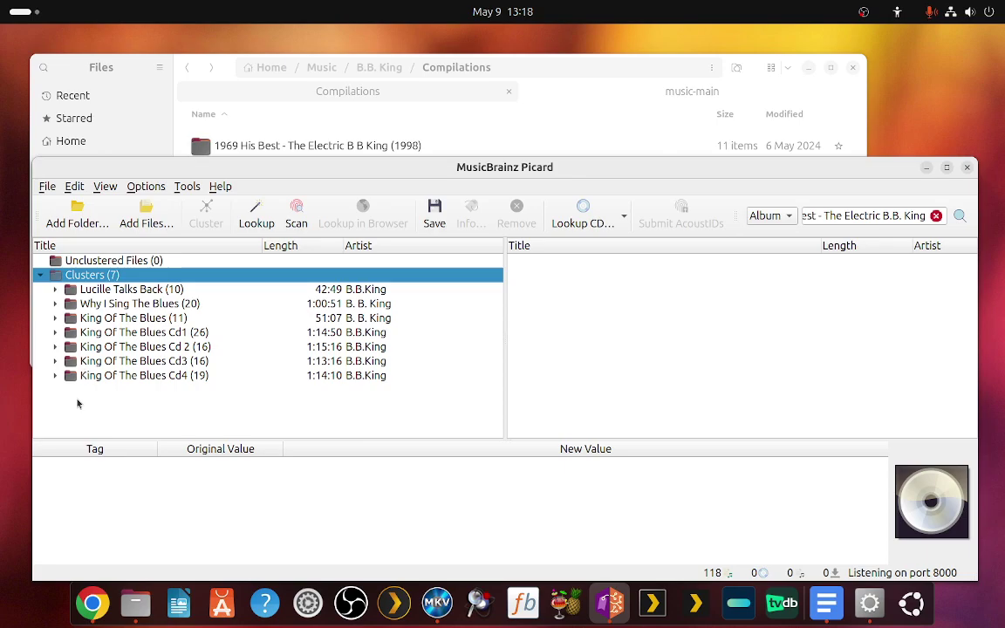
Scan the single-disc King Of The Blues cluster and save the tags of the matched King of the Blues: 1989 album.
{"action": "left_click", "coordinate": [135, 318]}
{"action": "left_click", "coordinate": [296, 214]}
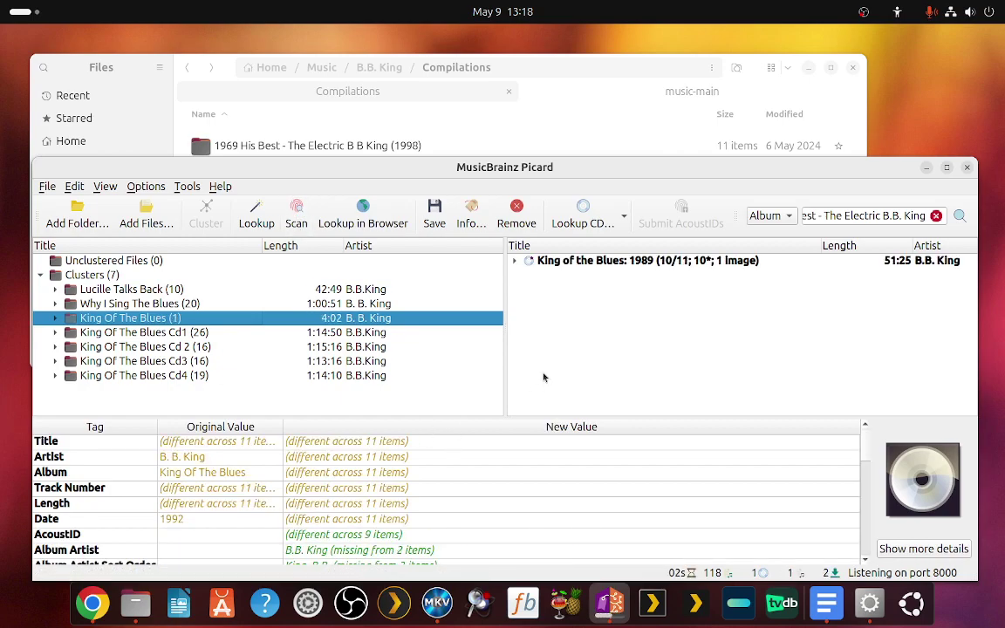
{"action": "left_click", "coordinate": [563, 263]}
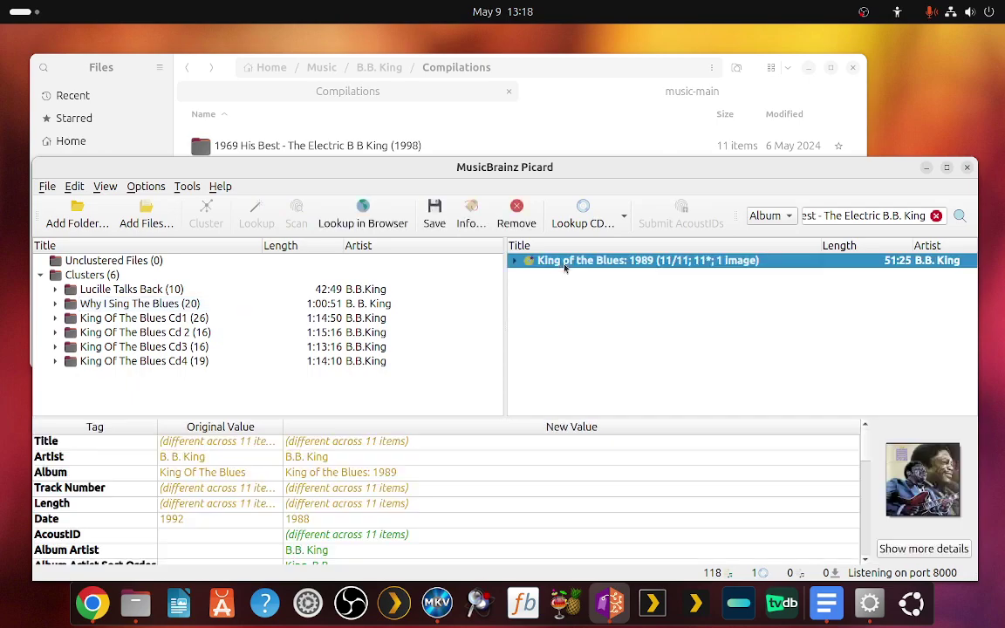
{"action": "left_click", "coordinate": [433, 214]}
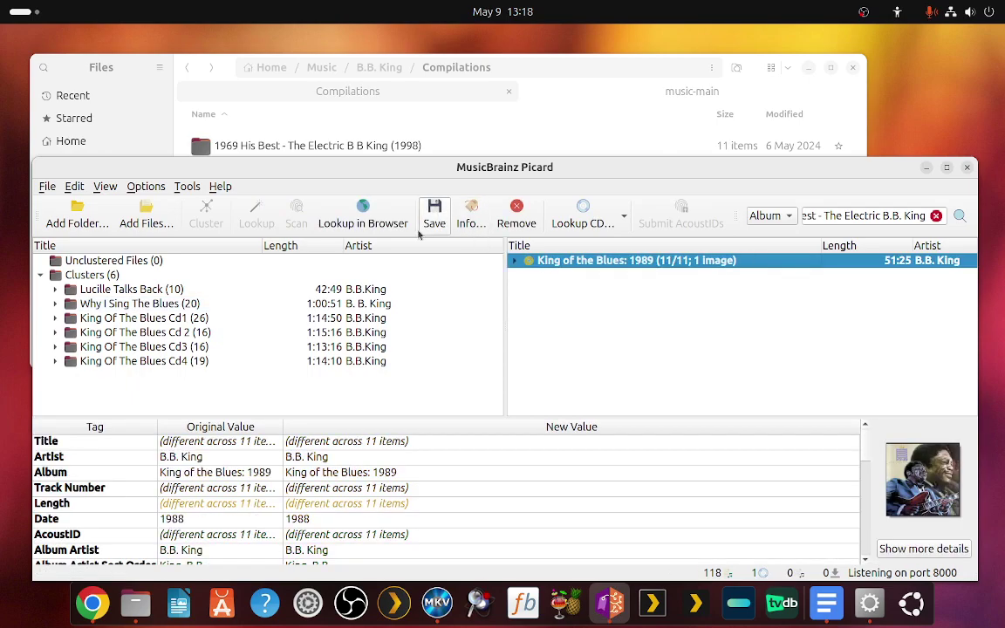
Scan the four King Of The Blues clusters, Cd1 through Cd4, together to identify their album.
{"action": "left_click", "coordinate": [178, 319]}
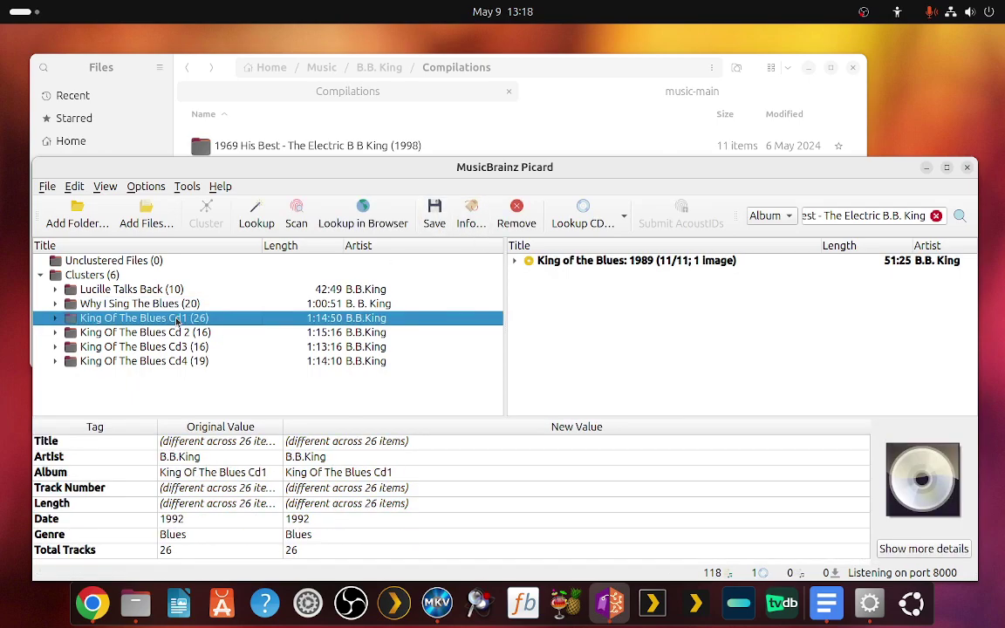
{"action": "key", "text": "shift+Down"}
{"action": "key", "text": "shift+Down"}
{"action": "key", "text": "shift+Down"}
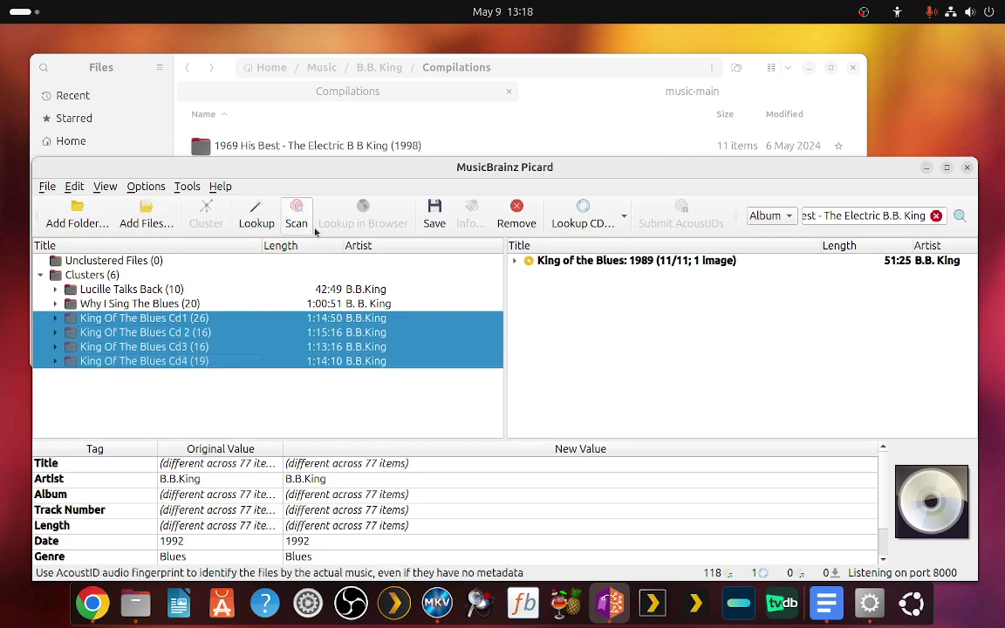
{"action": "left_click", "coordinate": [296, 215]}
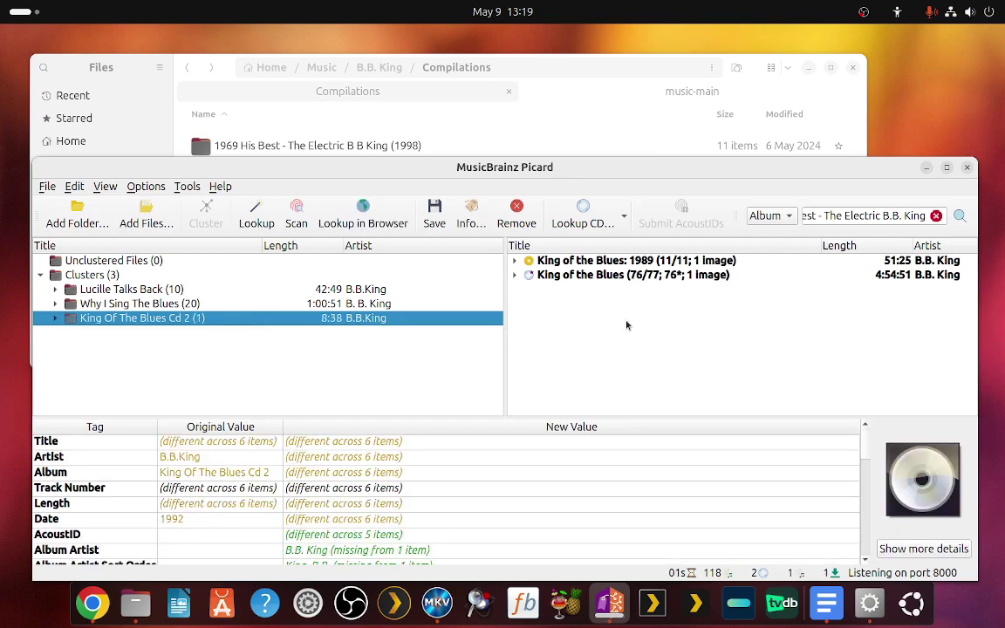
Examine the track list of the four-disc King of the Blues album and the tags of track 3-12, I Got Some Help I Don't Need.
{"action": "left_click", "coordinate": [514, 275]}
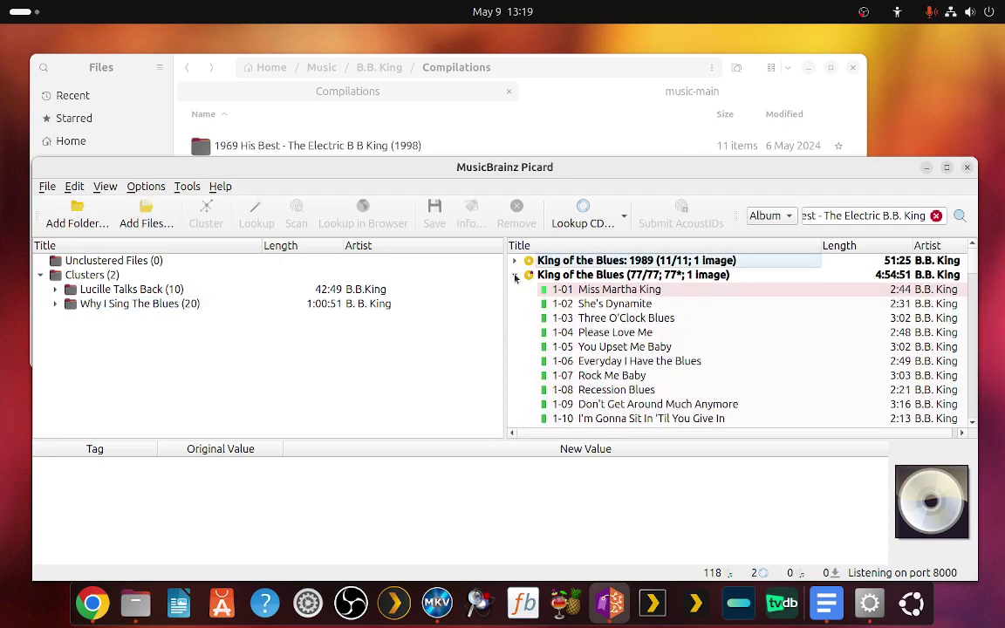
{"action": "scroll", "coordinate": [578, 332], "scroll_direction": "down", "scroll_amount": 14}
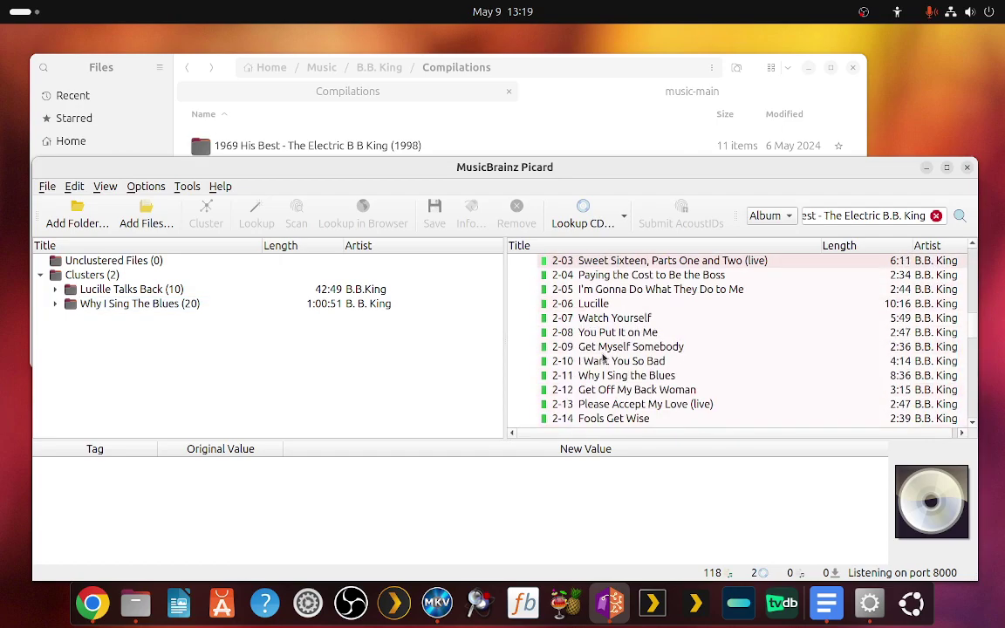
{"action": "scroll", "coordinate": [603, 357], "scroll_direction": "down", "scroll_amount": 2}
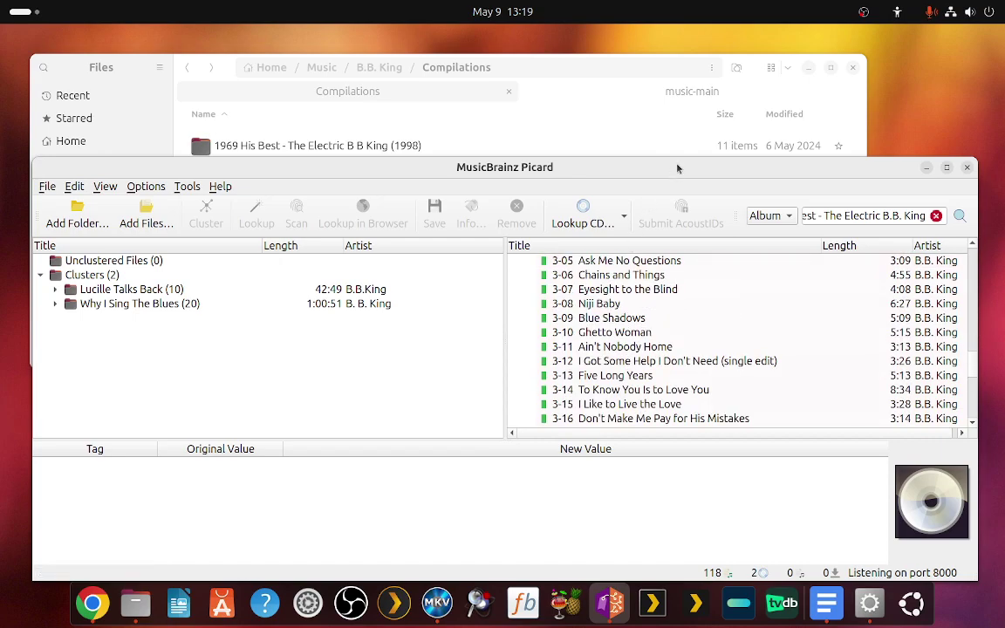
{"action": "double_click", "coordinate": [672, 169]}
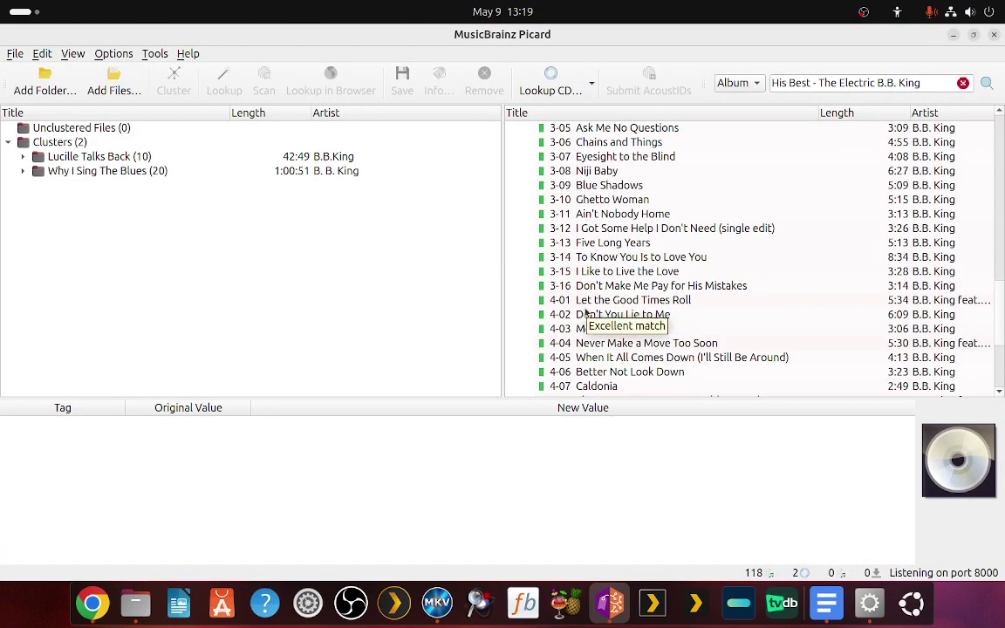
{"action": "left_click", "coordinate": [592, 231]}
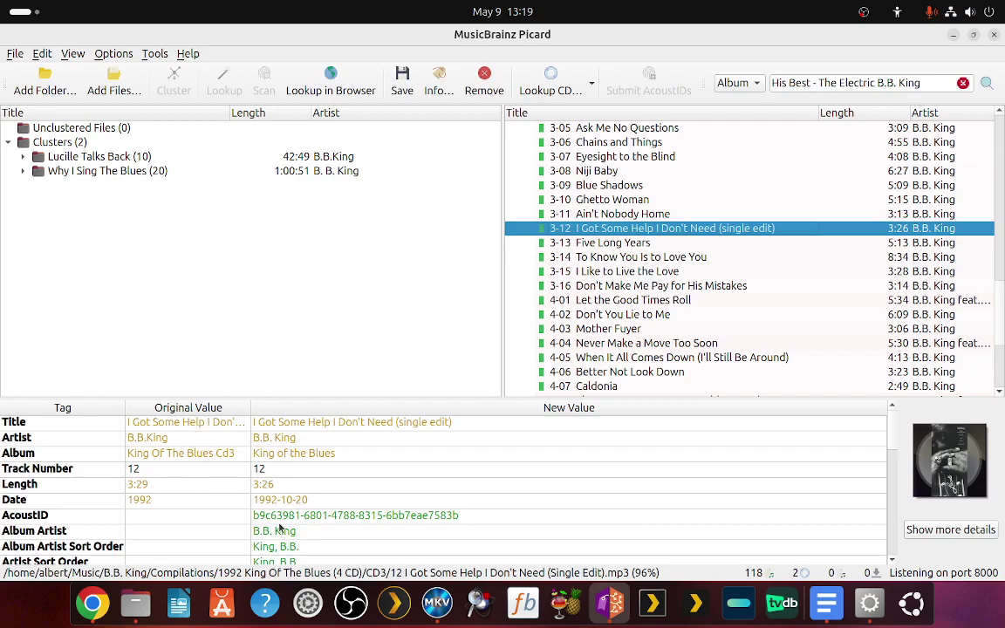
{"action": "scroll", "coordinate": [280, 528], "scroll_direction": "down", "scroll_amount": 3}
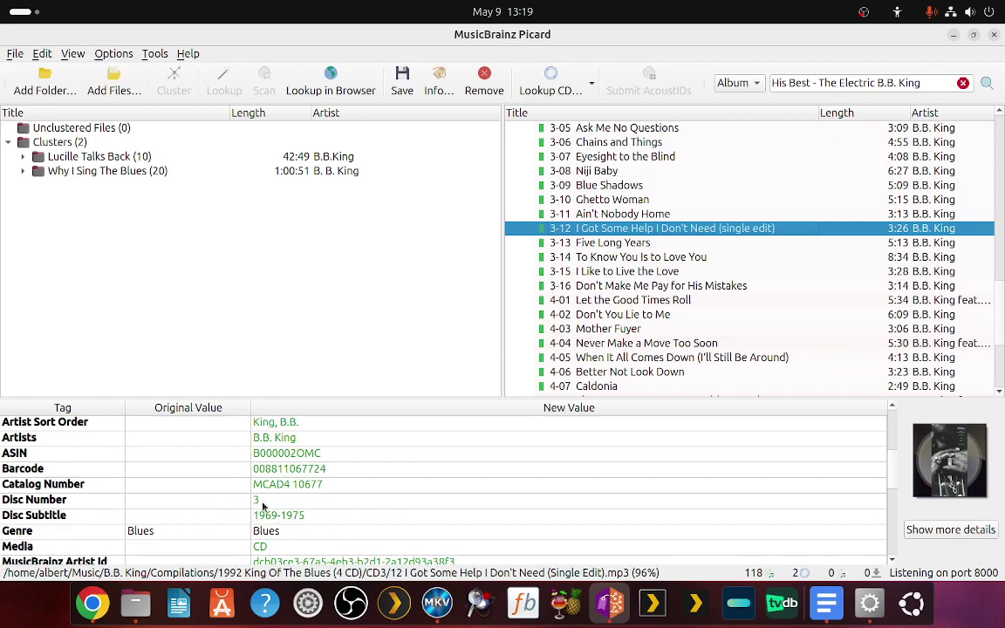
{"action": "scroll", "coordinate": [262, 505], "scroll_direction": "down", "scroll_amount": 2}
{"action": "scroll", "coordinate": [263, 505], "scroll_direction": "down", "scroll_amount": 1}
{"action": "scroll", "coordinate": [270, 505], "scroll_direction": "up", "scroll_amount": 6}
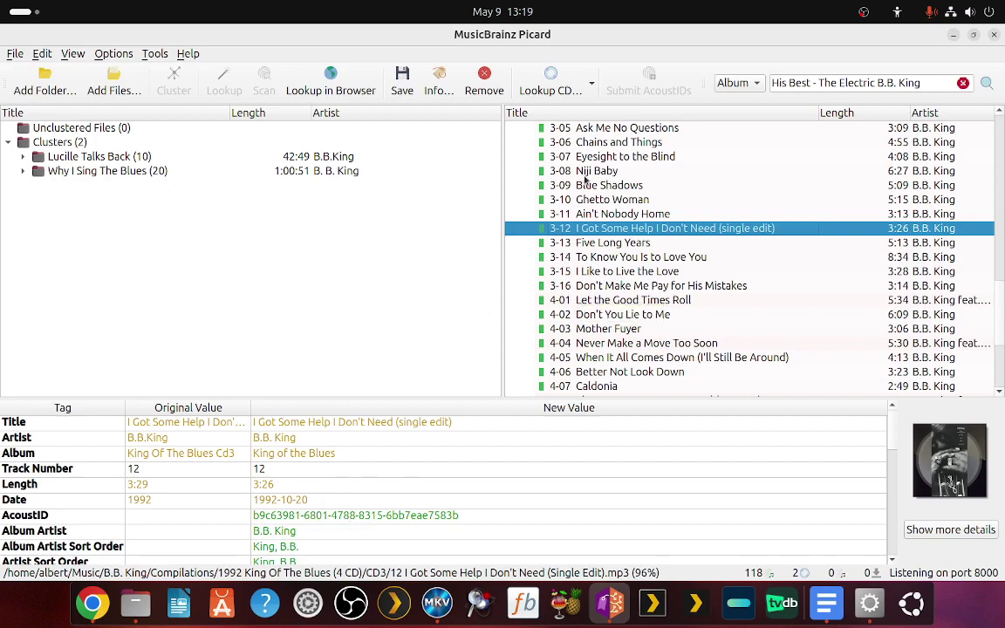
{"action": "scroll", "coordinate": [585, 178], "scroll_direction": "up", "scroll_amount": 20}
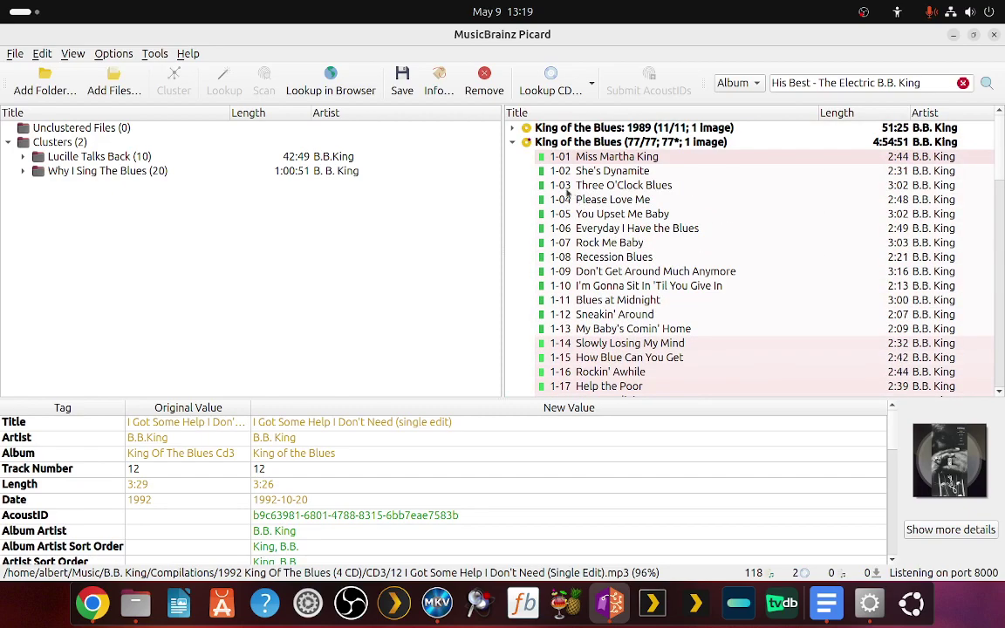
{"action": "left_click", "coordinate": [513, 143]}
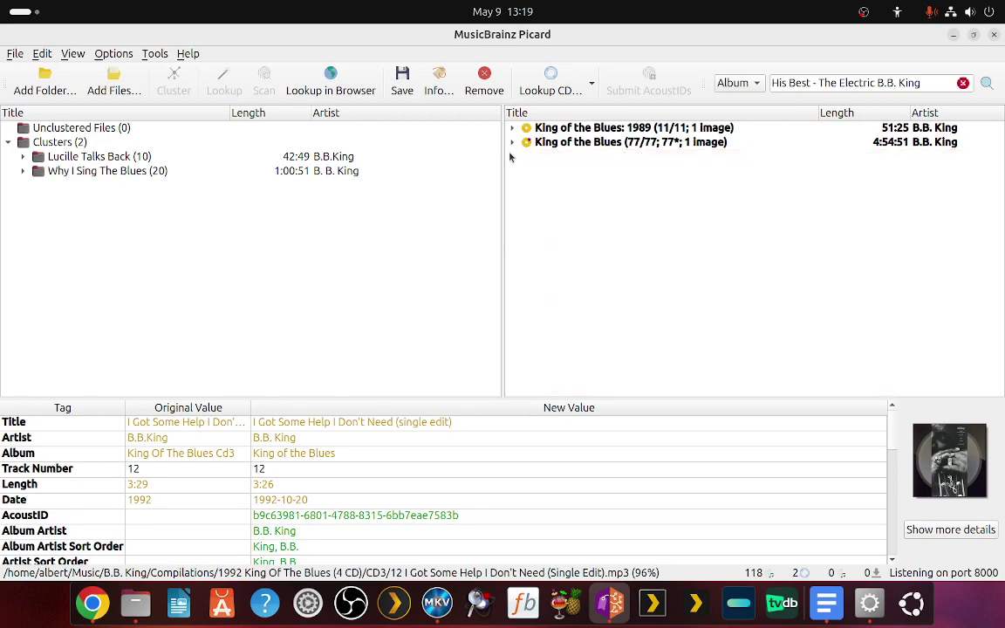
Save the King of the Blues: 1989 and King of the Blues albums, and remove both from Picard.
{"action": "left_click", "coordinate": [573, 128]}
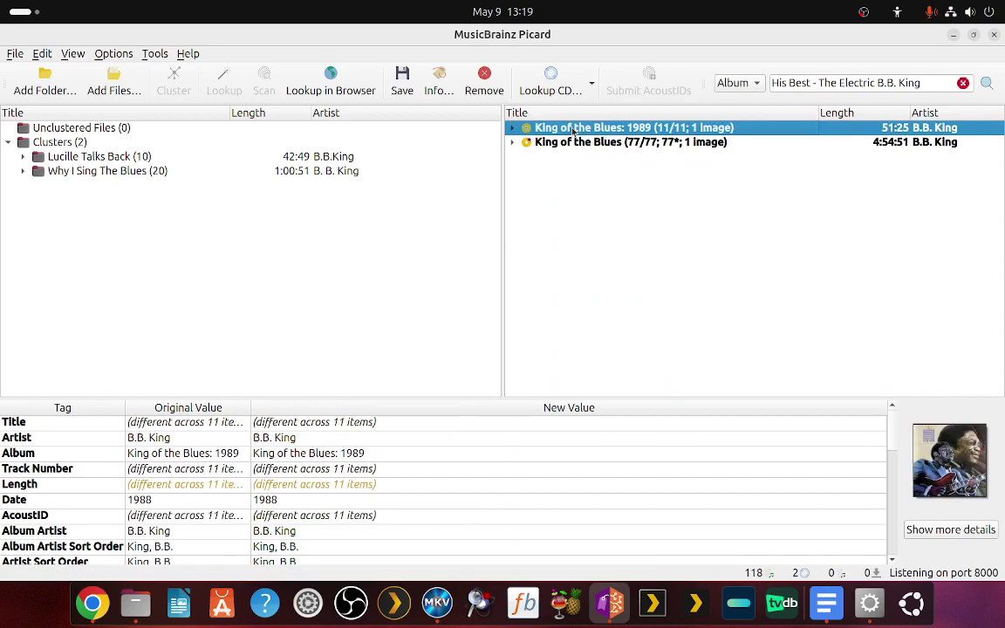
{"action": "left_click", "coordinate": [567, 143], "text": "ctrl"}
{"action": "left_click", "coordinate": [403, 80]}
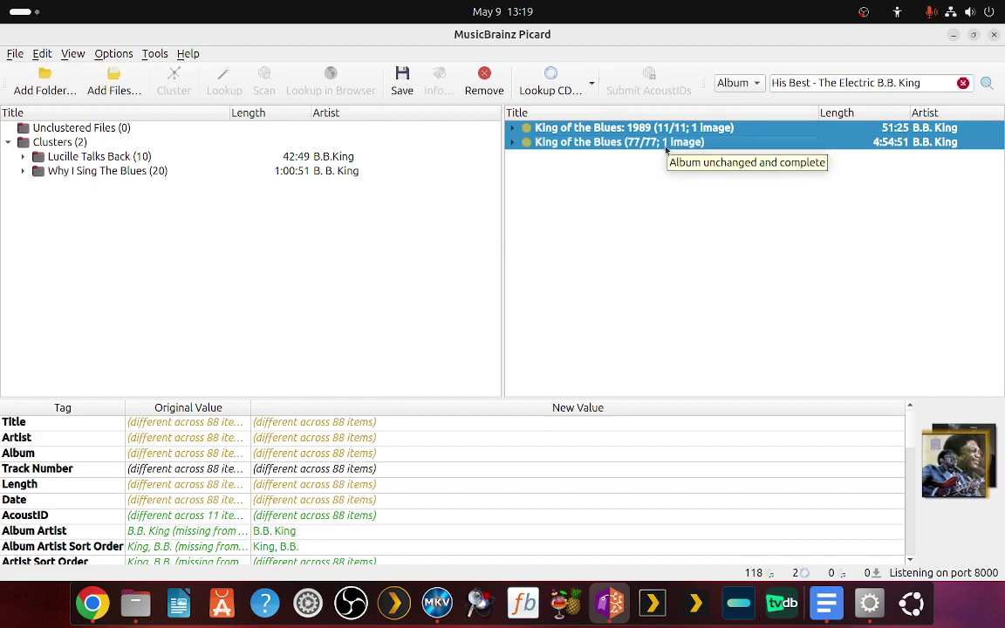
{"action": "key", "text": "Delete"}
Scan the Lucille Talks Back cluster and move the stray track matched to Lucille into the Lucille Talks Back album.
{"action": "left_click", "coordinate": [112, 158]}
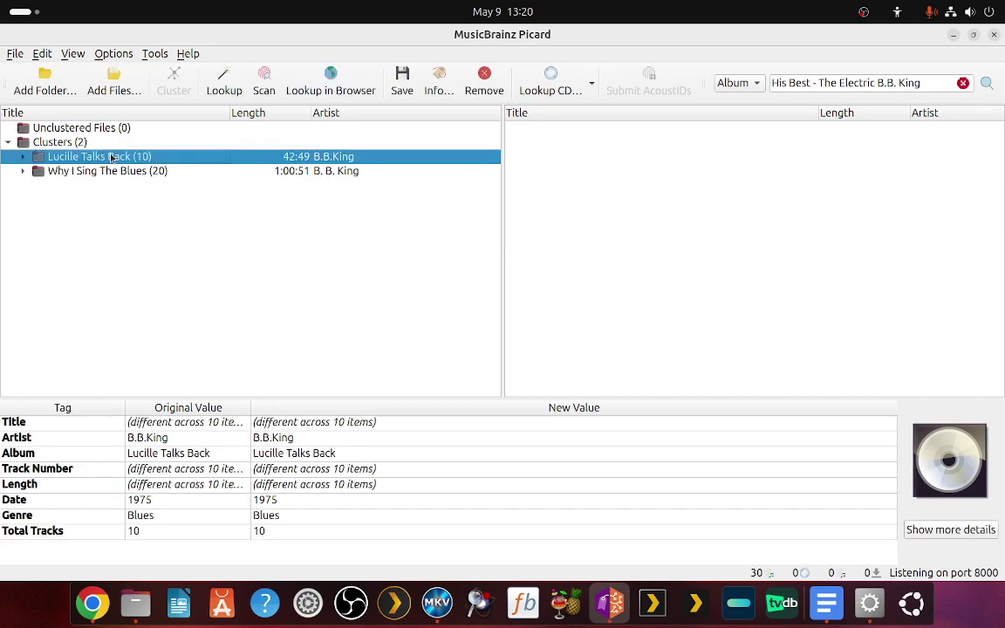
{"action": "left_click", "coordinate": [263, 81]}
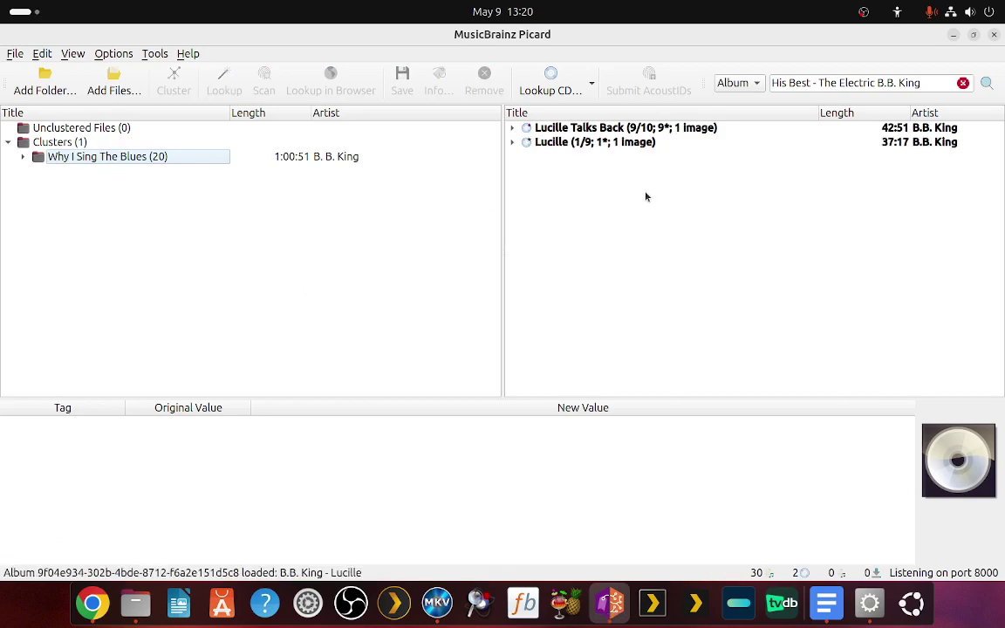
{"action": "left_click", "coordinate": [562, 142]}
{"action": "left_click_drag", "start_coordinate": [562, 142], "coordinate": [565, 130]}
{"action": "left_click", "coordinate": [564, 130]}
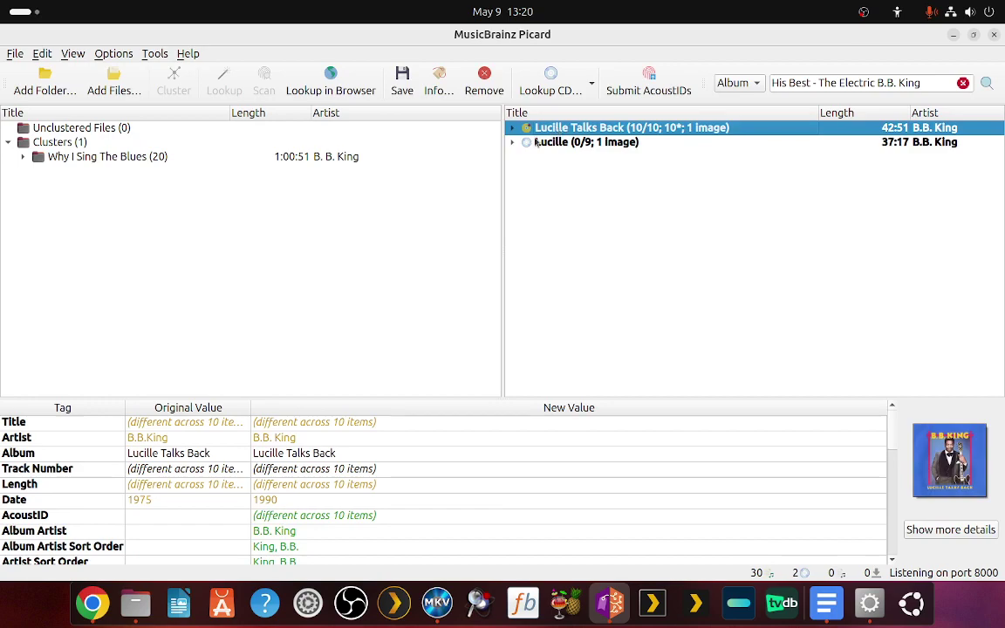
Save the tags of Lucille Talks Back and remove both it and the empty Lucille album from Picard.
{"action": "left_click", "coordinate": [402, 80]}
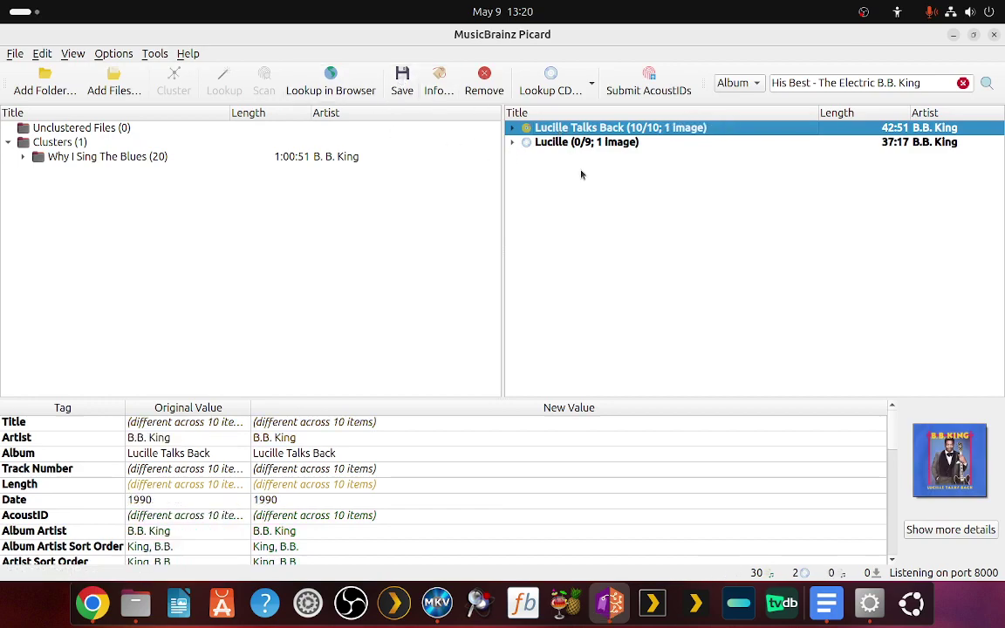
{"action": "left_click", "coordinate": [593, 143], "text": "ctrl"}
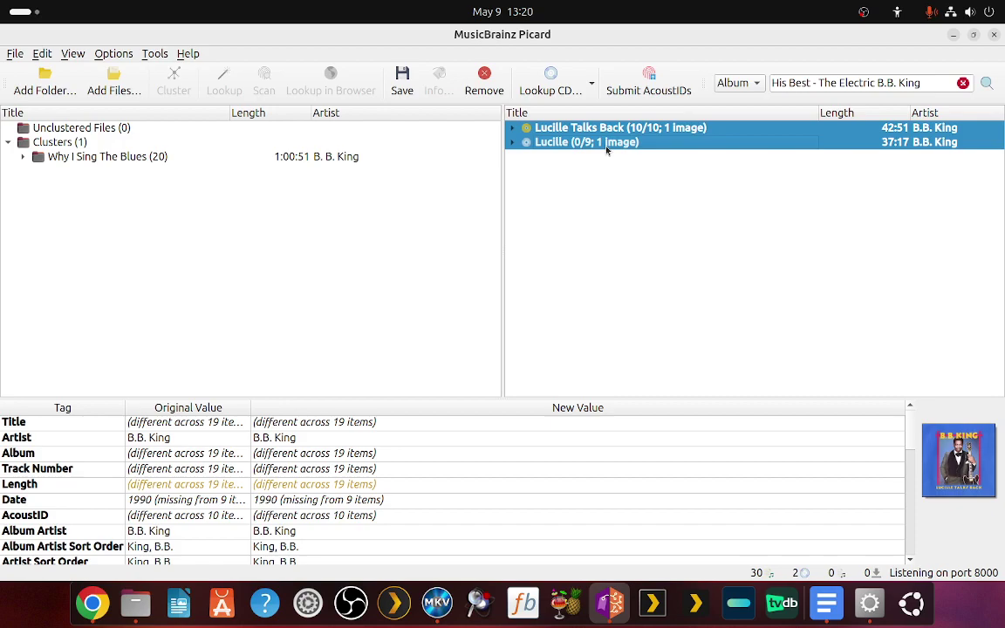
{"action": "key", "text": "Delete"}
Scan the Why I Sing The Blues cluster and move the tracks matched to other albums into Why I Sing The Blues.
{"action": "left_click", "coordinate": [113, 158]}
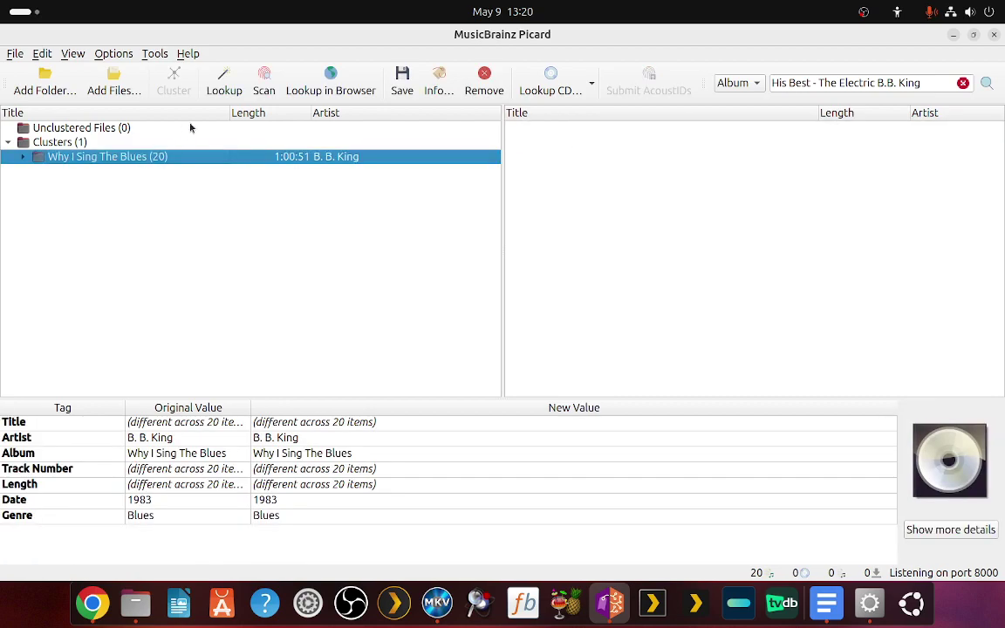
{"action": "left_click", "coordinate": [264, 80]}
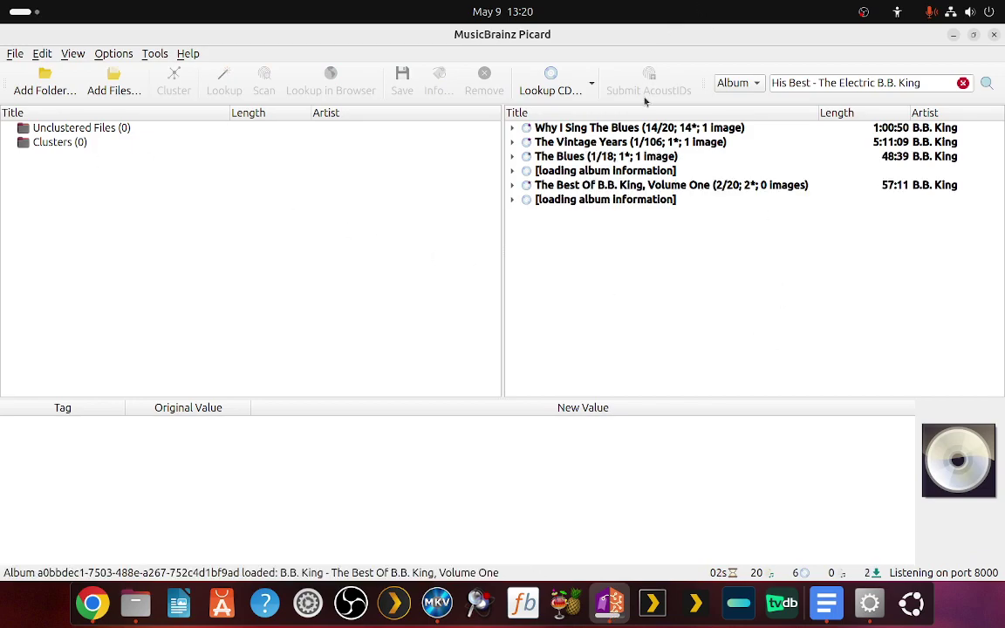
{"action": "left_click", "coordinate": [641, 129]}
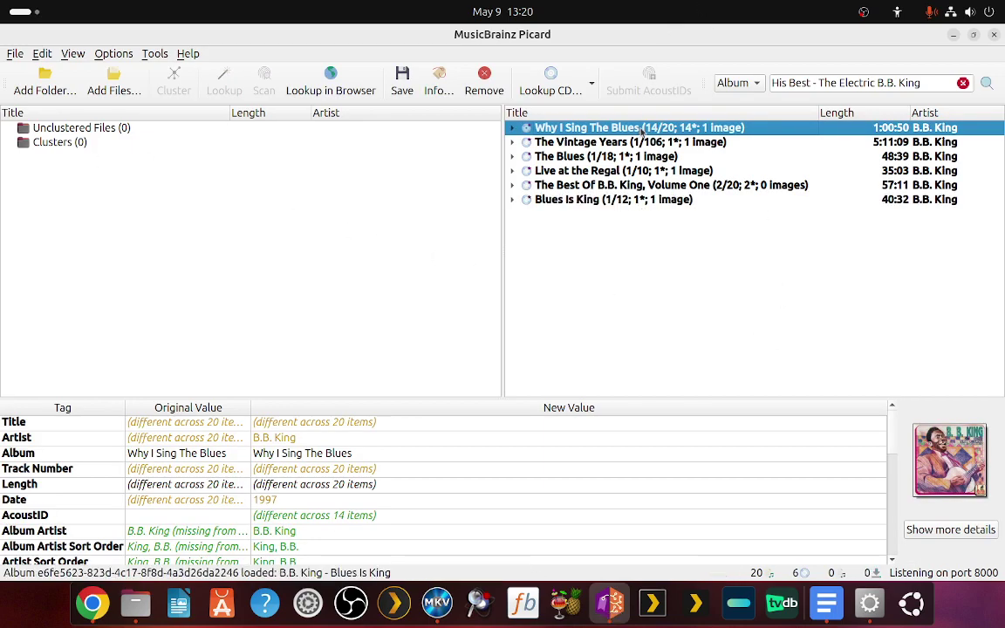
{"action": "left_click", "coordinate": [629, 200]}
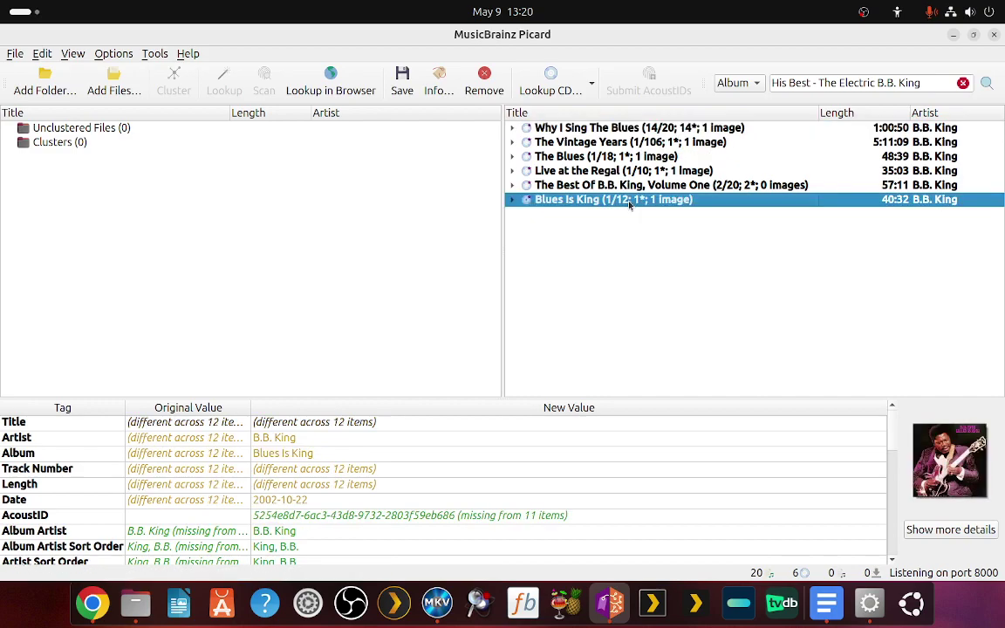
Remove the five emptied albums, The Vintage Years through Blues Is King, from Picard.
{"action": "left_click", "coordinate": [546, 144]}
{"action": "key", "text": "shift+Down"}
{"action": "key", "text": "shift+Down"}
{"action": "key", "text": "shift+Down"}
{"action": "key", "text": "shift+Down"}
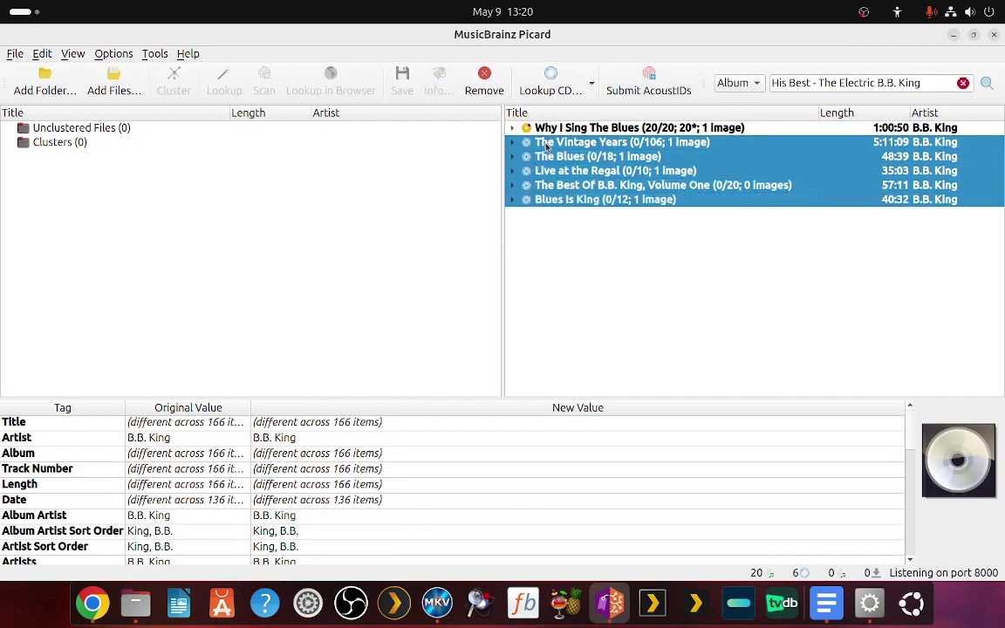
{"action": "key", "text": "Delete"}
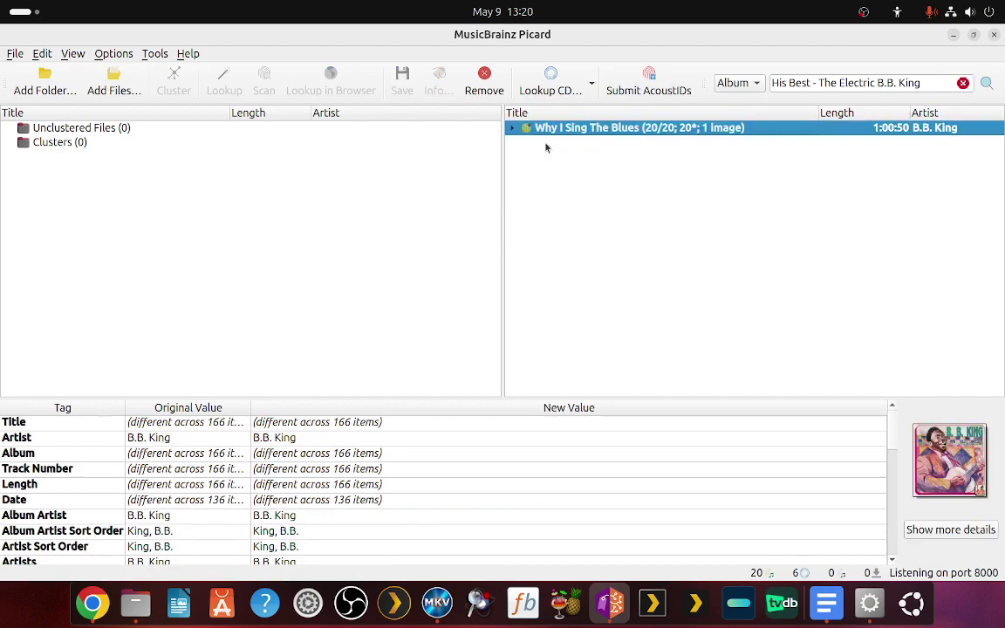
Examine the track list of Why I Sing The Blues and the tags of tracks 09 Night Life and 17 Help the Poor.
{"action": "left_click", "coordinate": [553, 130]}
{"action": "left_click", "coordinate": [512, 129]}
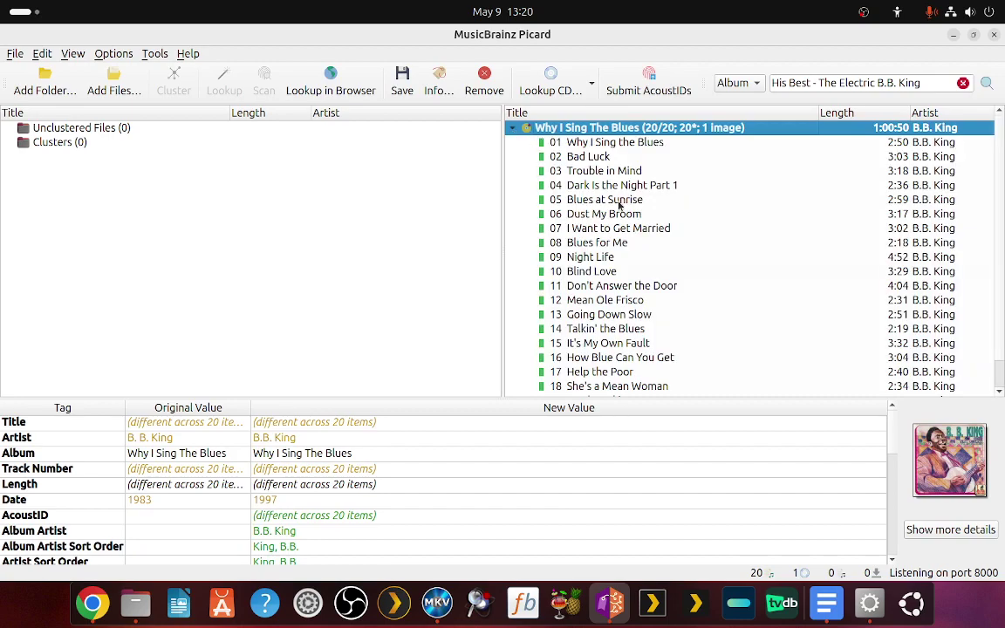
{"action": "scroll", "coordinate": [620, 205], "scroll_direction": "down", "scroll_amount": 1}
{"action": "left_click", "coordinate": [569, 229]}
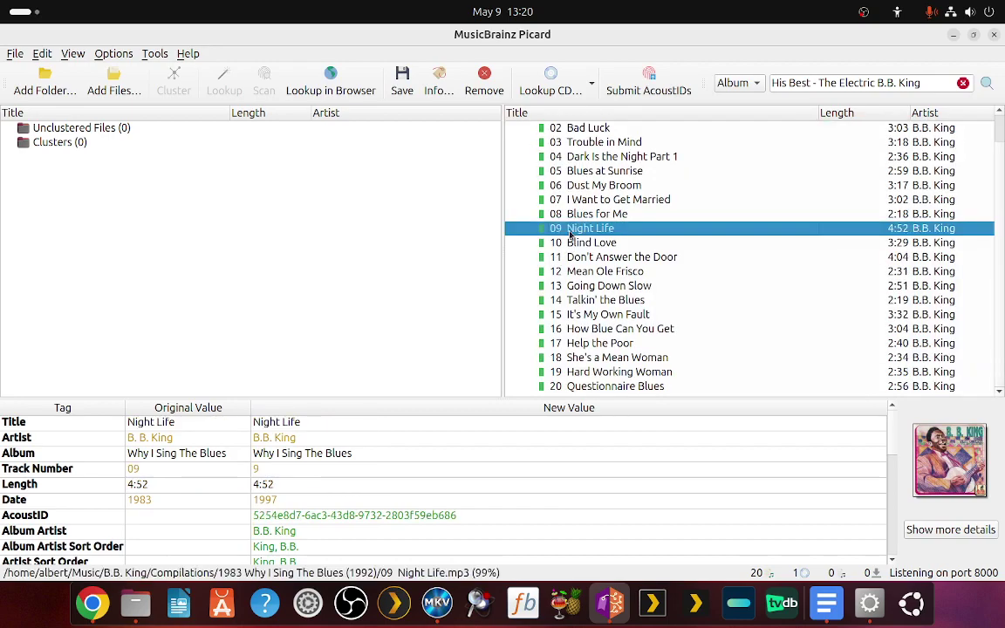
{"action": "left_click", "coordinate": [563, 344]}
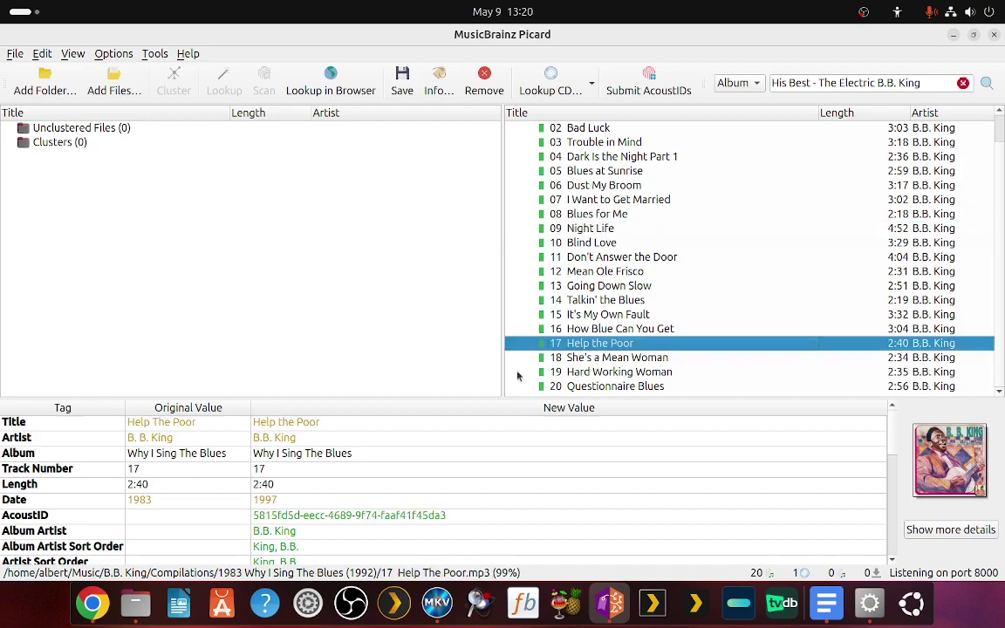
{"action": "scroll", "coordinate": [532, 288], "scroll_direction": "up", "scroll_amount": 1}
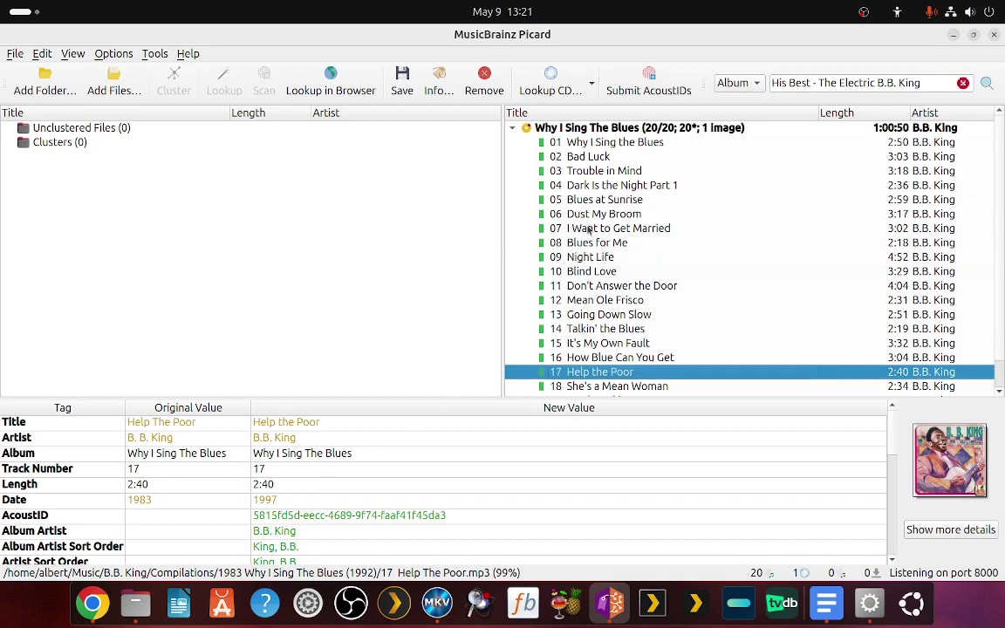
Save the tags of the Why I Sing The Blues album and remove it from Picard.
{"action": "left_click", "coordinate": [600, 128]}
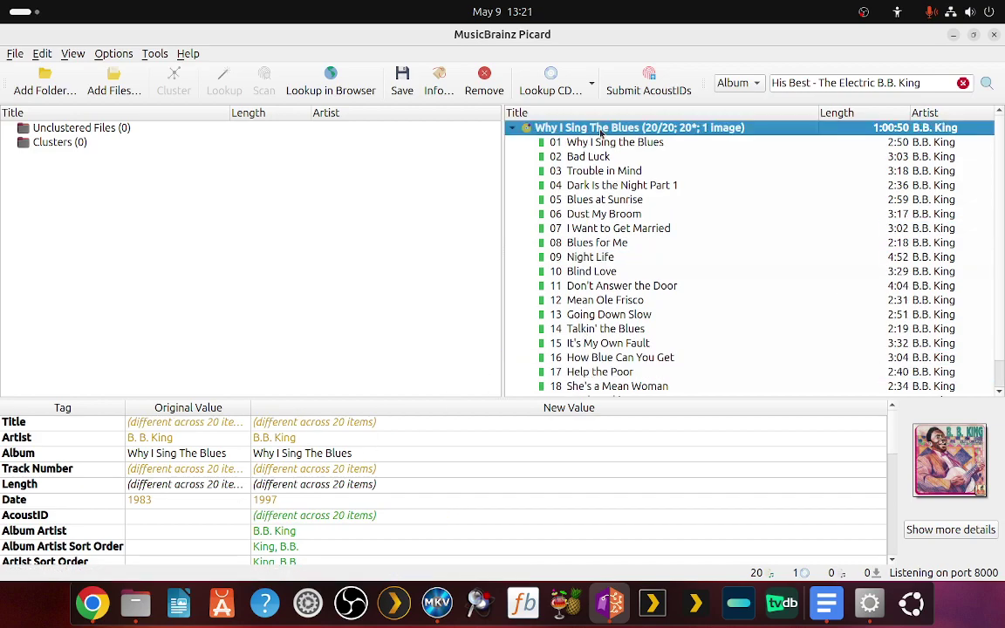
{"action": "left_click", "coordinate": [403, 88]}
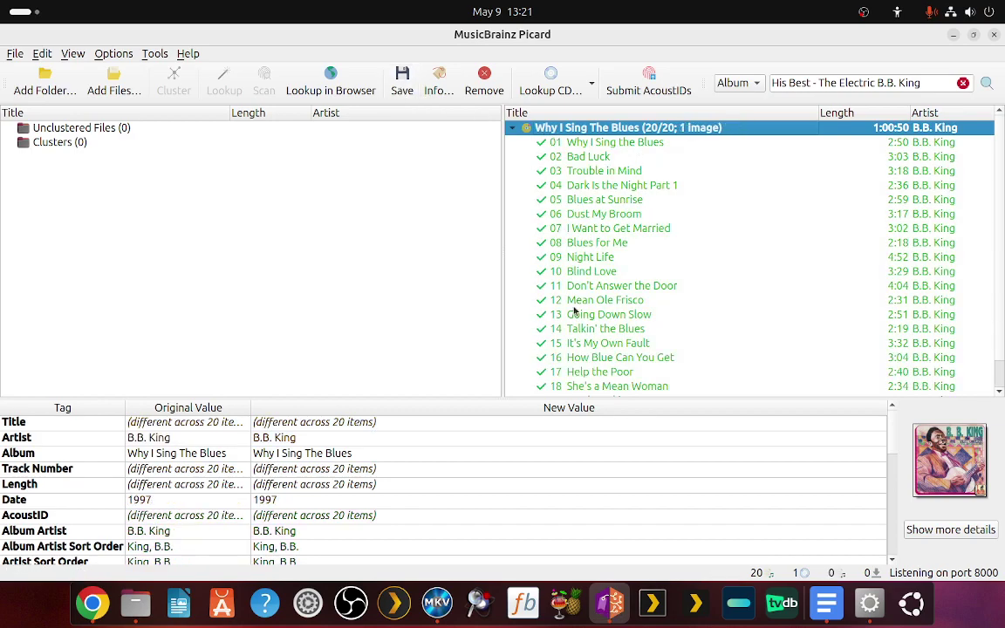
{"action": "right_click", "coordinate": [570, 125]}
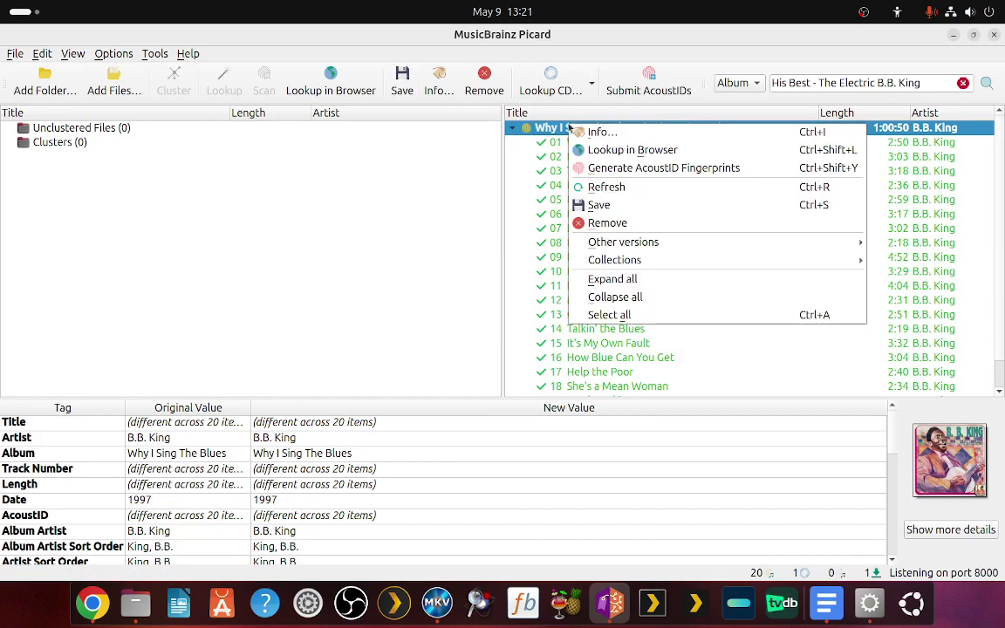
{"action": "left_click", "coordinate": [593, 223]}
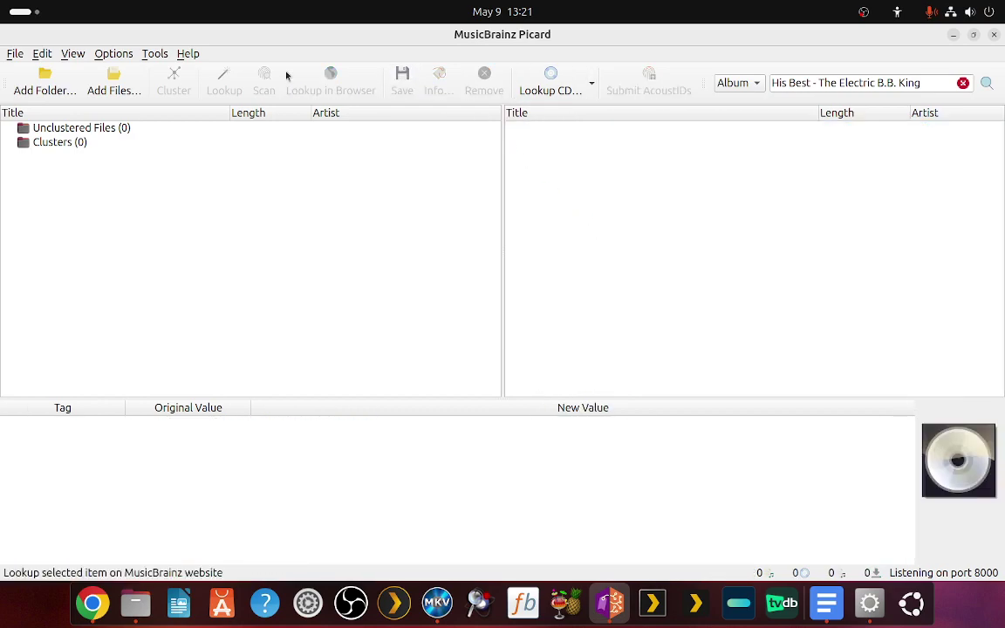
Close Picard and copy the four selected album folders, 1975 Lucille Talks Back through 1992 King Of The Blues (4 CD), into music-main's B.B. King folder.
{"action": "left_click", "coordinate": [994, 37]}
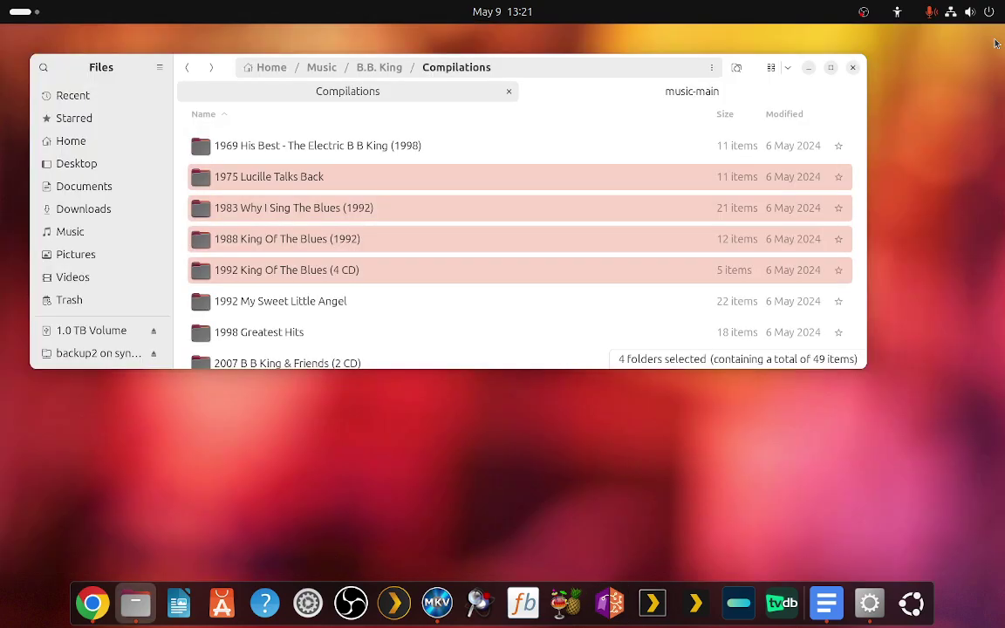
{"action": "right_click", "coordinate": [271, 179]}
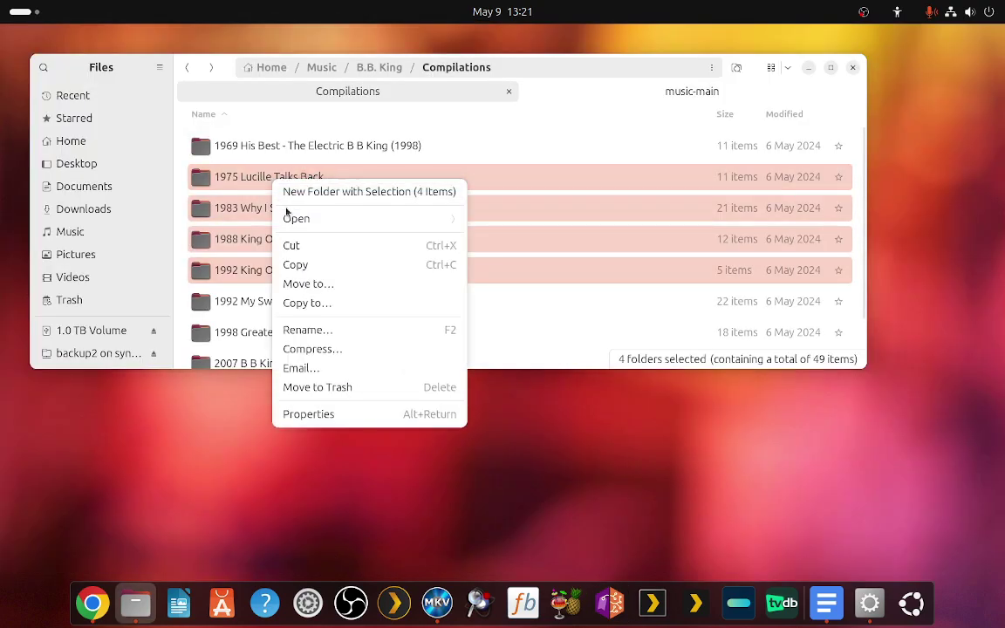
{"action": "left_click", "coordinate": [283, 263]}
{"action": "left_click", "coordinate": [684, 98]}
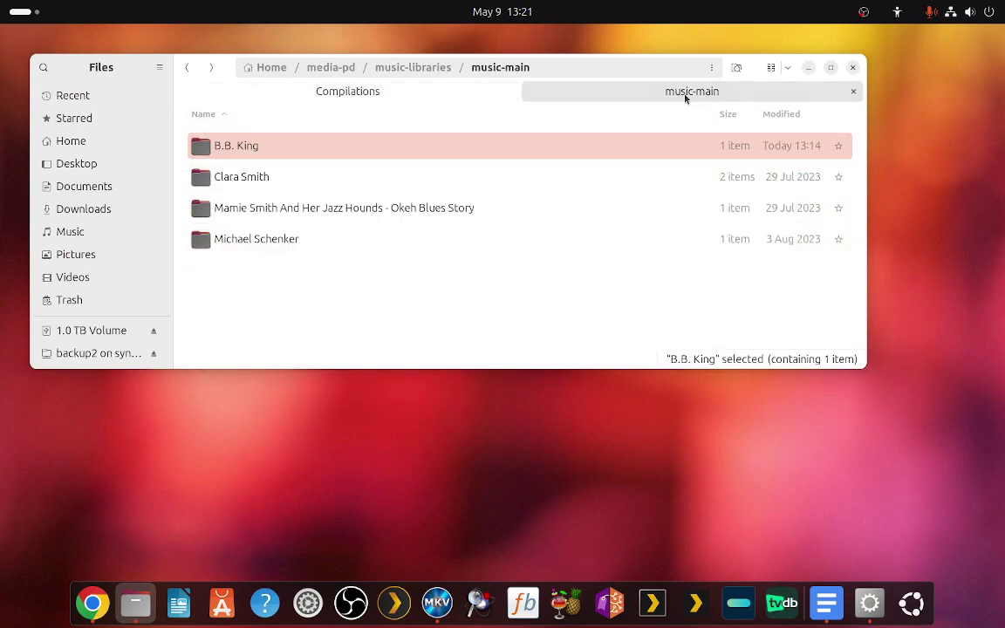
{"action": "double_click", "coordinate": [244, 153]}
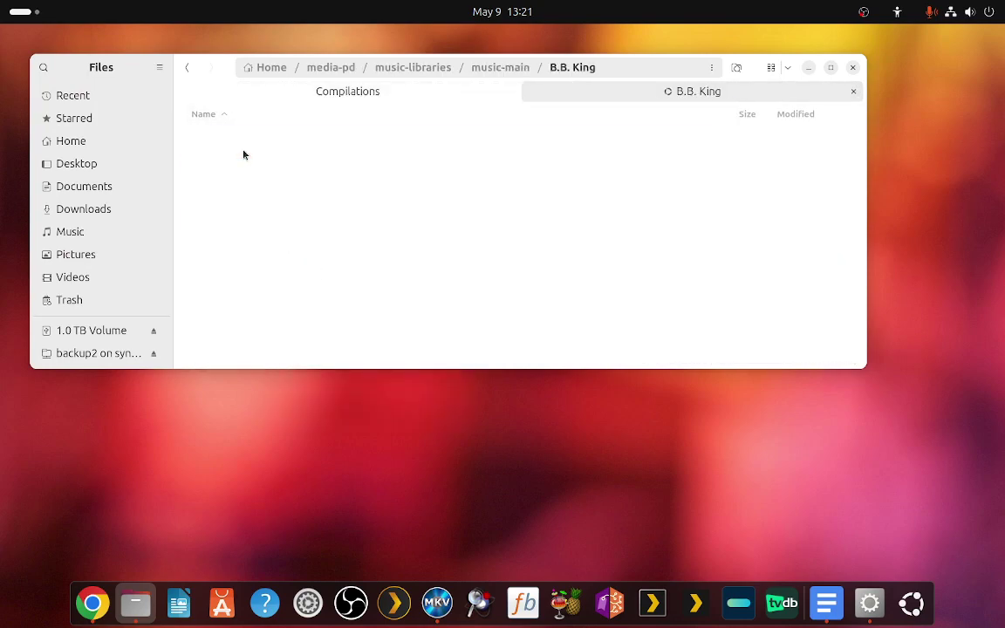
{"action": "right_click", "coordinate": [267, 244]}
{"action": "left_click", "coordinate": [285, 302]}
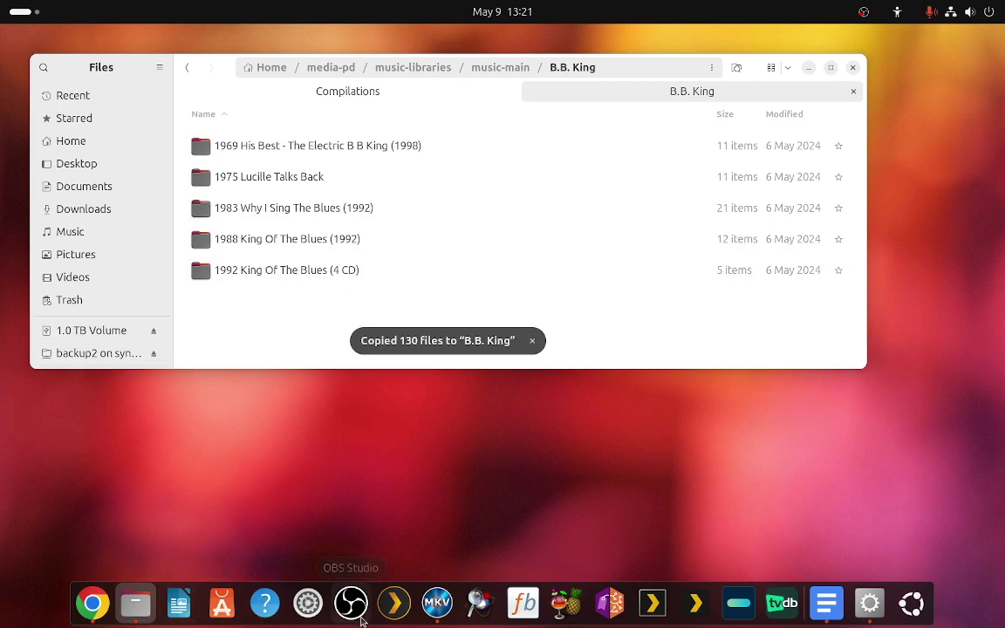
Switch to Plex in Chrome, go back to the B.B. King artist page and scan the Music library's files.
{"action": "left_click", "coordinate": [92, 603]}
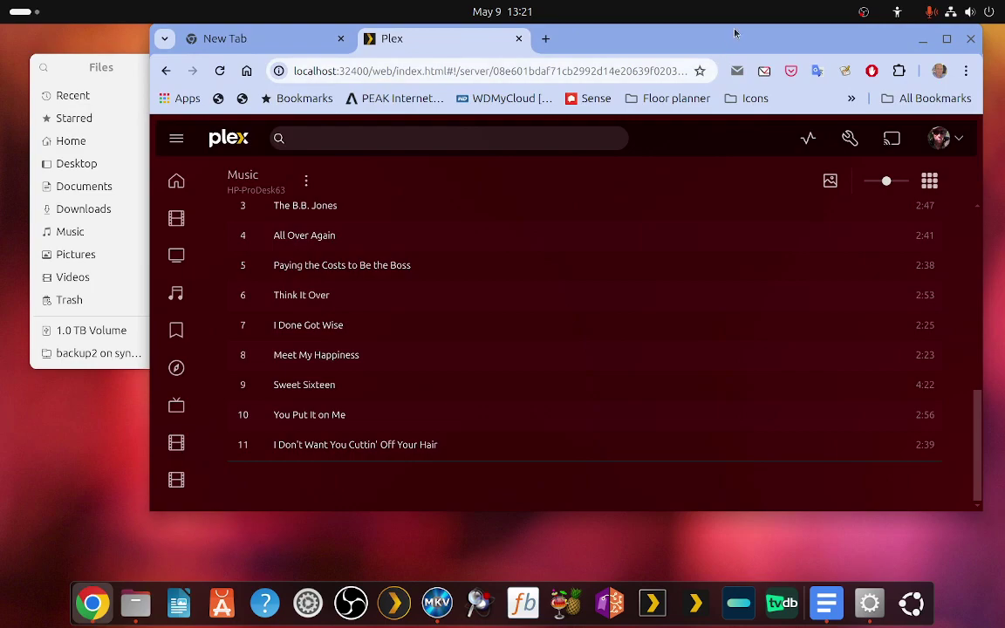
{"action": "left_click", "coordinate": [161, 73]}
{"action": "scroll", "coordinate": [365, 310], "scroll_direction": "up", "scroll_amount": 5}
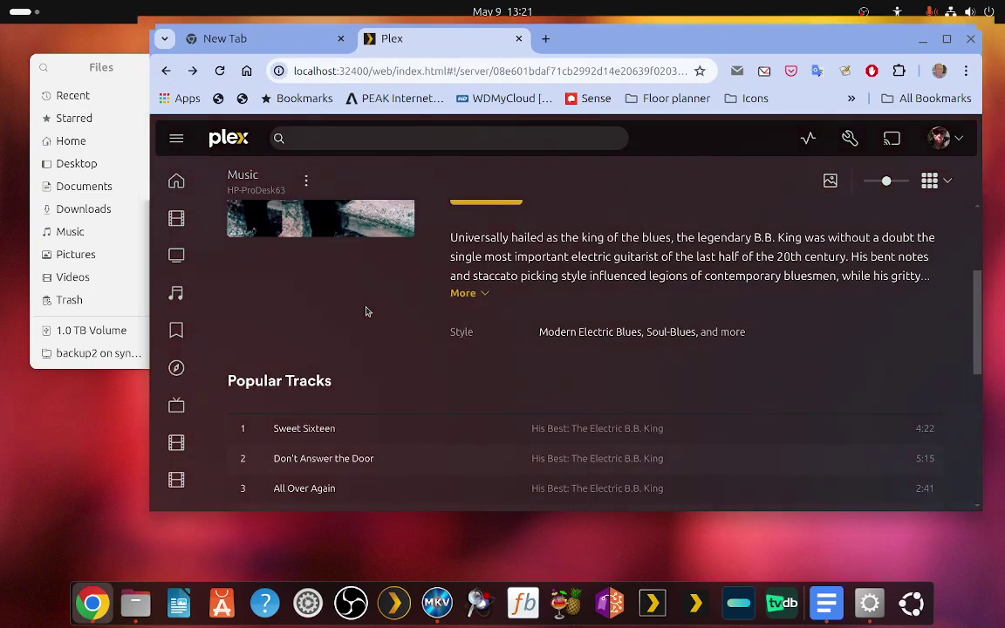
{"action": "scroll", "coordinate": [365, 310], "scroll_direction": "up", "scroll_amount": 1}
{"action": "left_click", "coordinate": [307, 179]}
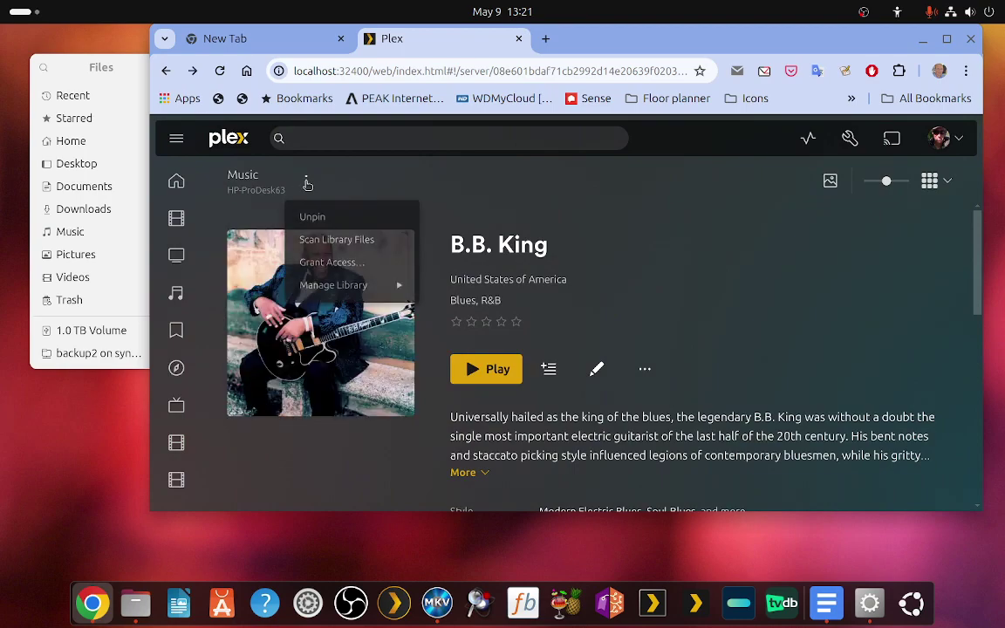
{"action": "left_click", "coordinate": [340, 239]}
Check the albums listed on the B.B. King artist page and the progress of the library scan.
{"action": "scroll", "coordinate": [559, 392], "scroll_direction": "down", "scroll_amount": 10}
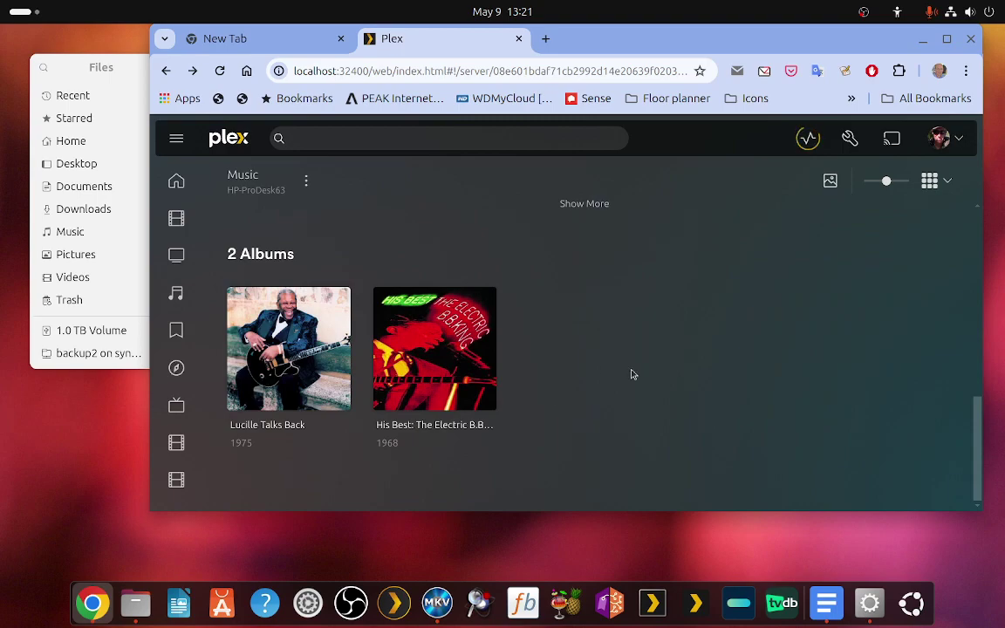
{"action": "left_click", "coordinate": [804, 140]}
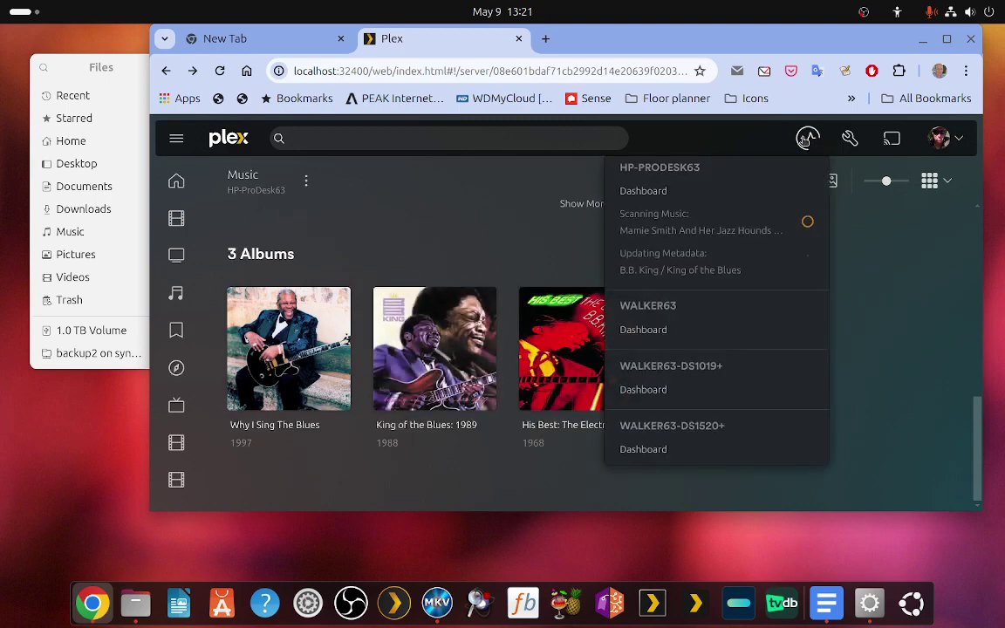
{"action": "left_click", "coordinate": [806, 139]}
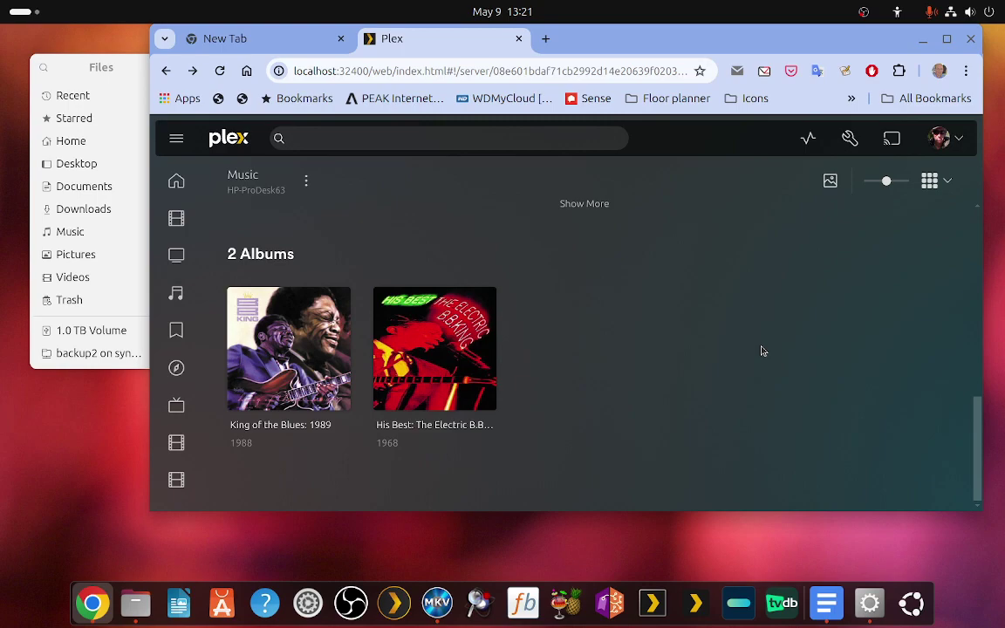
{"action": "scroll", "coordinate": [762, 351], "scroll_direction": "up", "scroll_amount": 2}
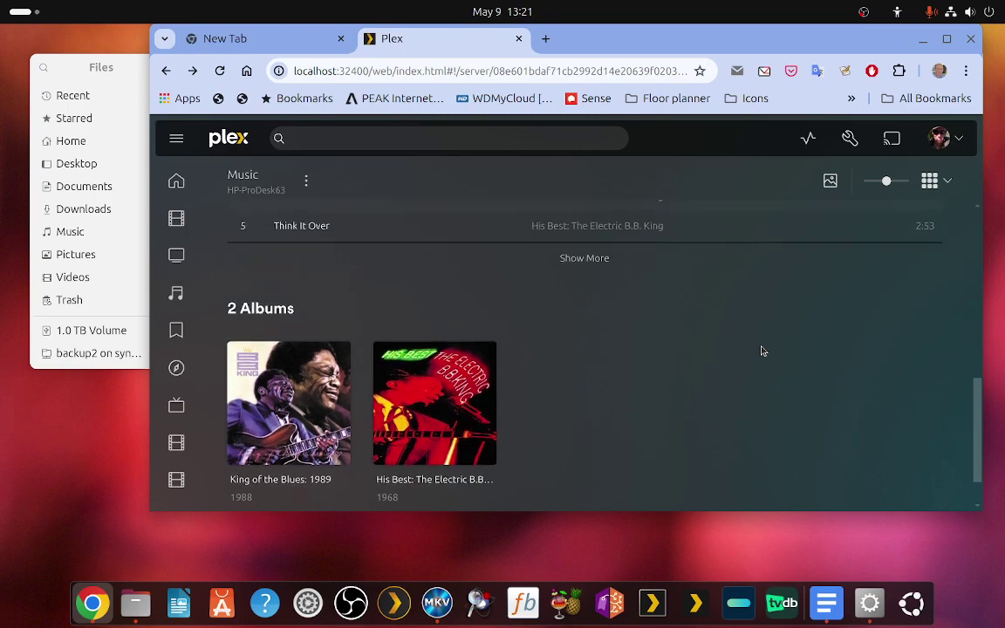
{"action": "scroll", "coordinate": [762, 350], "scroll_direction": "down", "scroll_amount": 2}
{"action": "scroll", "coordinate": [762, 351], "scroll_direction": "up", "scroll_amount": 10}
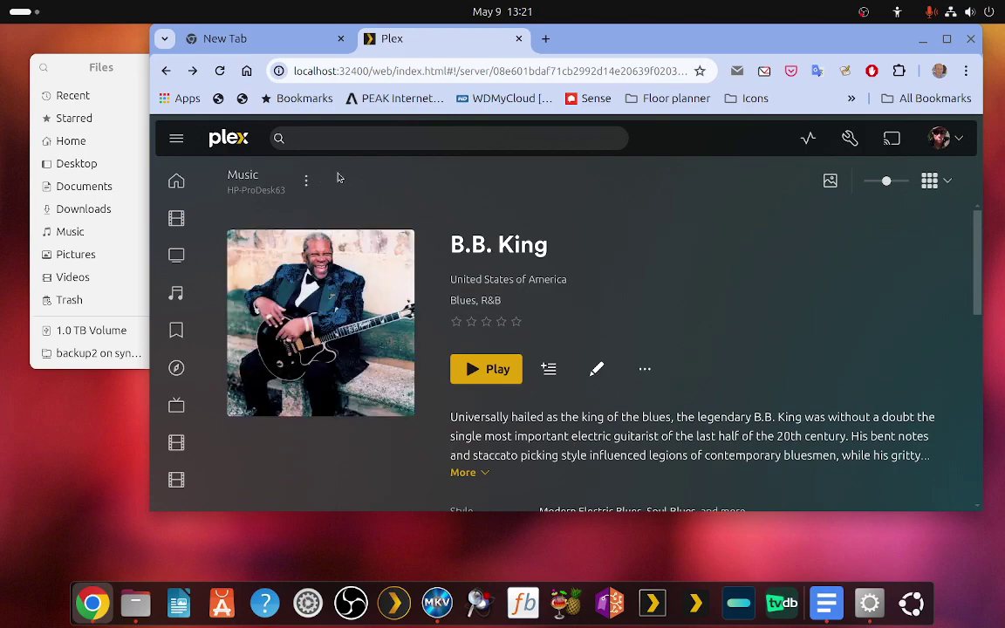
Return to the Music library's artist list and look through the compilations under Various Artists.
{"action": "left_click", "coordinate": [244, 180]}
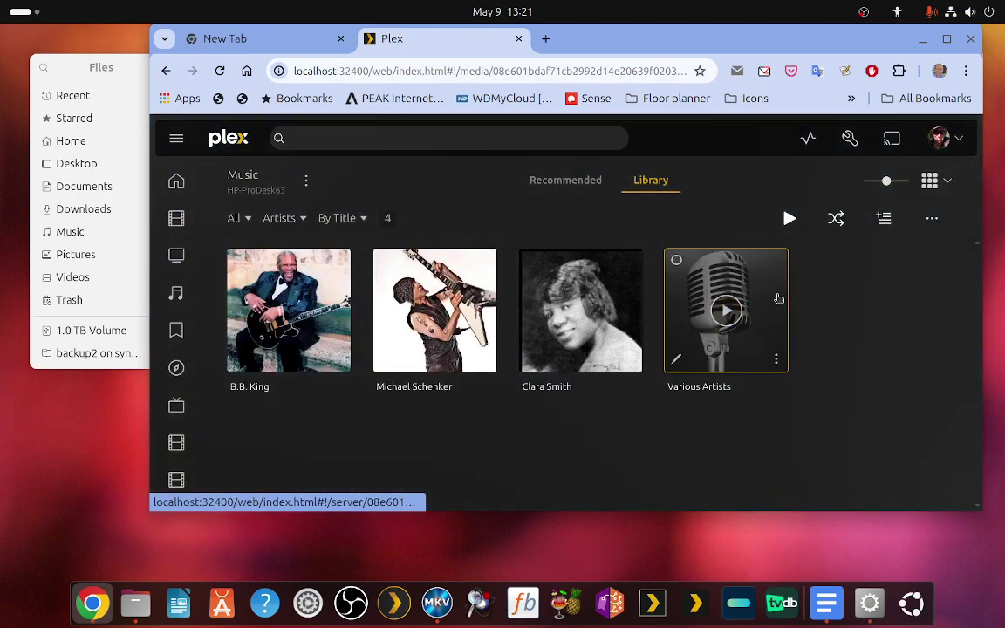
{"action": "left_click", "coordinate": [778, 296]}
{"action": "scroll", "coordinate": [696, 365], "scroll_direction": "down", "scroll_amount": 3}
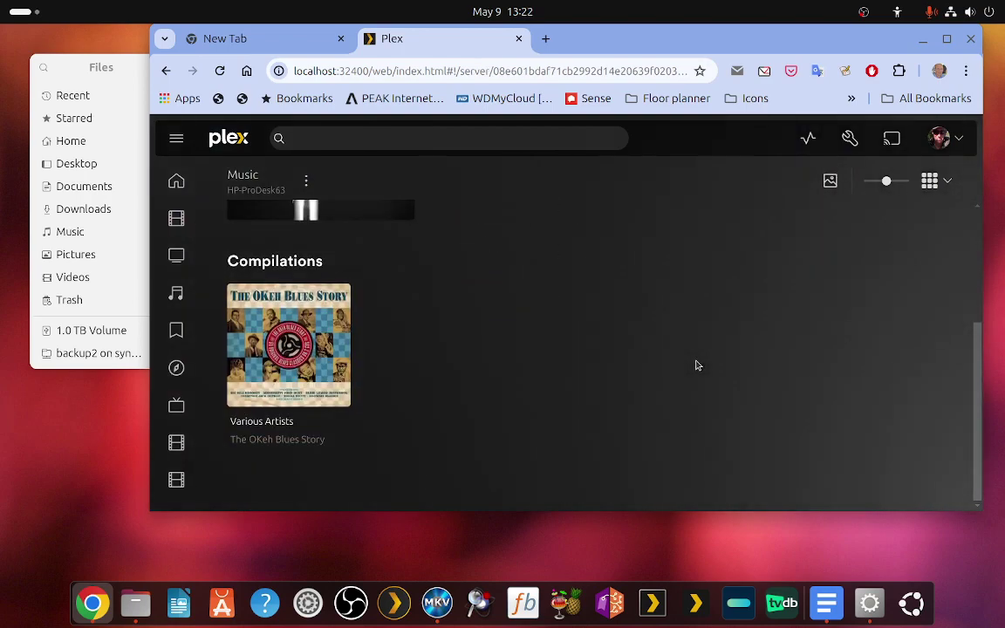
{"action": "scroll", "coordinate": [353, 246], "scroll_direction": "up", "scroll_amount": 2}
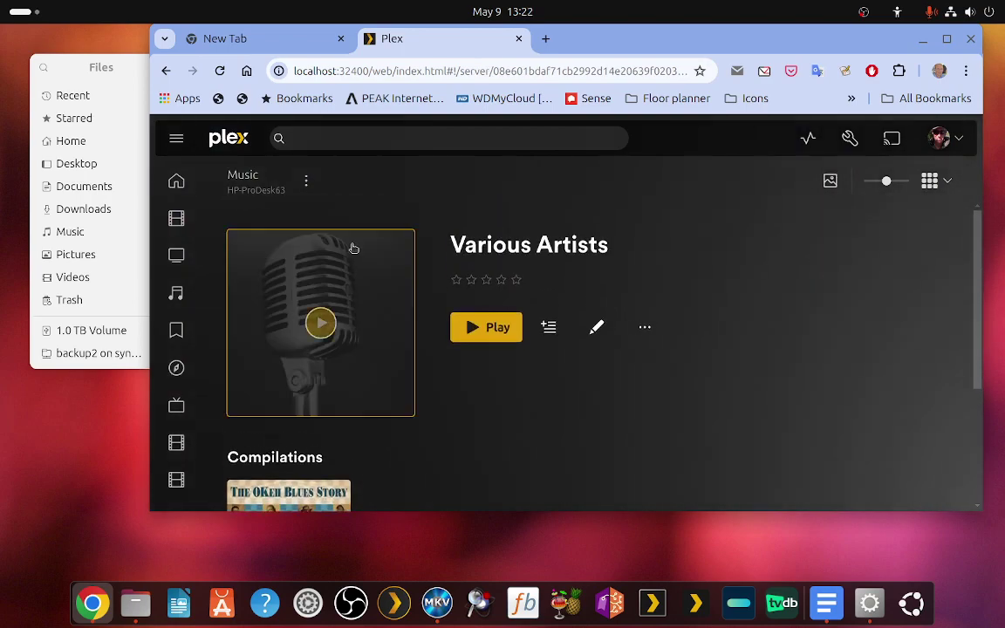
Go back to the B.B. King artist page and check which albums are listed under Albums.
{"action": "left_click", "coordinate": [166, 71]}
{"action": "left_click", "coordinate": [347, 370]}
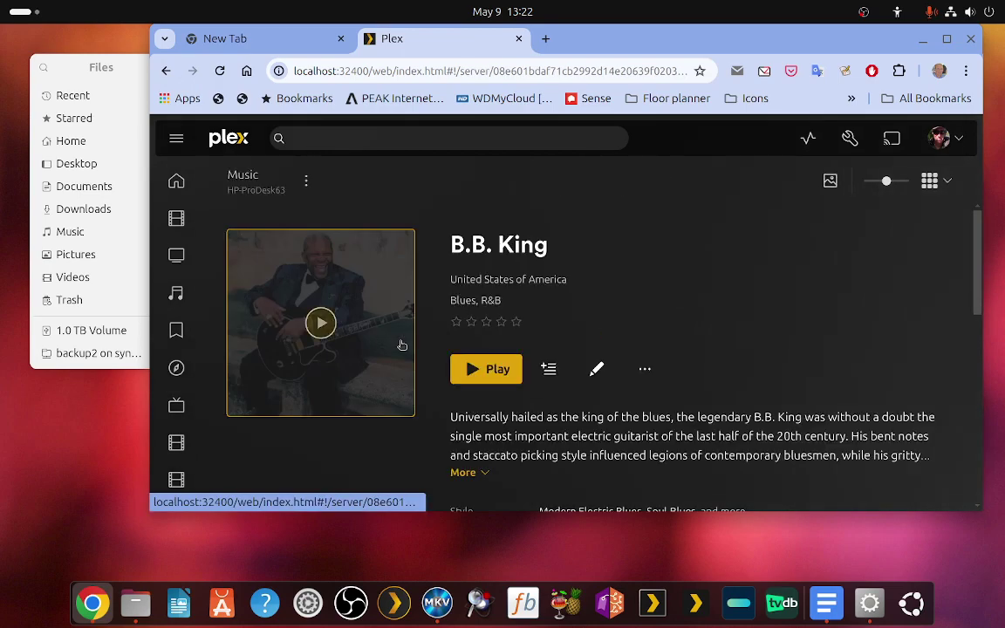
{"action": "scroll", "coordinate": [566, 370], "scroll_direction": "down", "scroll_amount": 10}
{"action": "scroll", "coordinate": [567, 369], "scroll_direction": "down", "scroll_amount": 2}
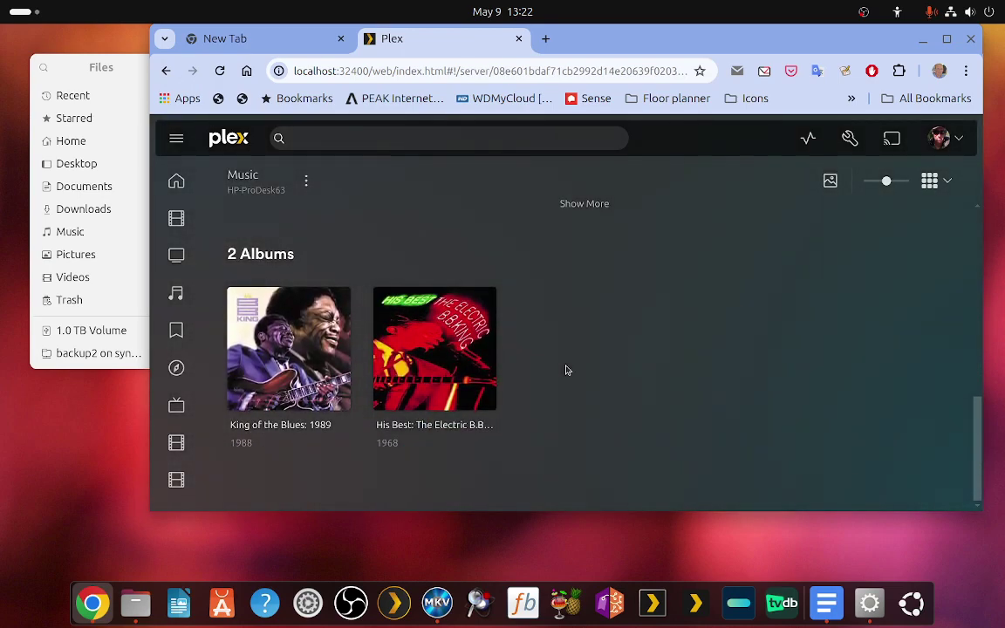
{"action": "mouse_move", "coordinate": [479, 347]}
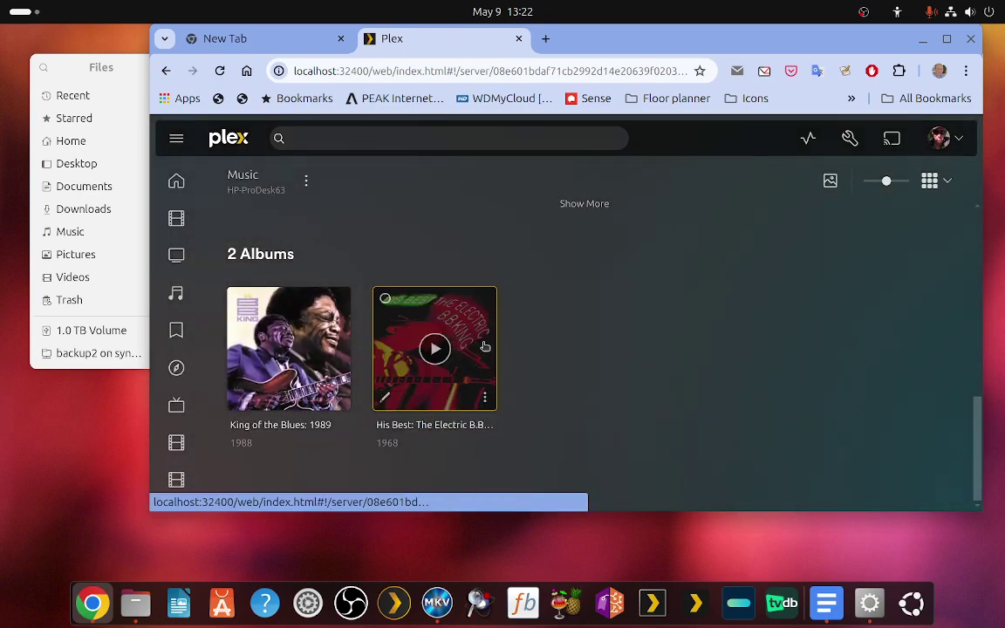
{"action": "mouse_move", "coordinate": [286, 362]}
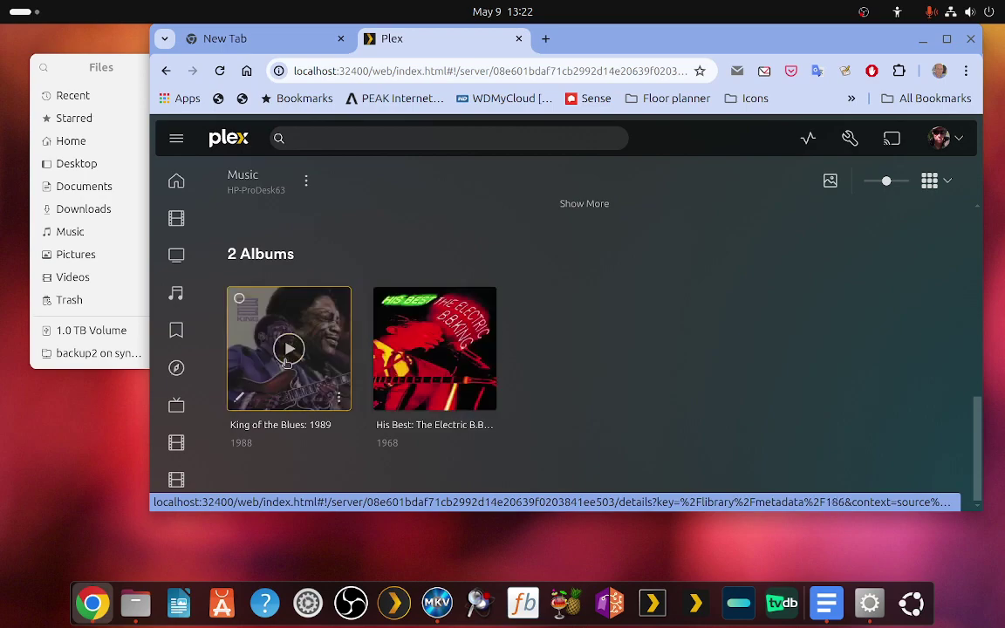
Open the King of the Blues: 1989 album, refresh its page and look through the track list.
{"action": "left_click", "coordinate": [333, 346]}
{"action": "scroll", "coordinate": [627, 377], "scroll_direction": "down", "scroll_amount": 5}
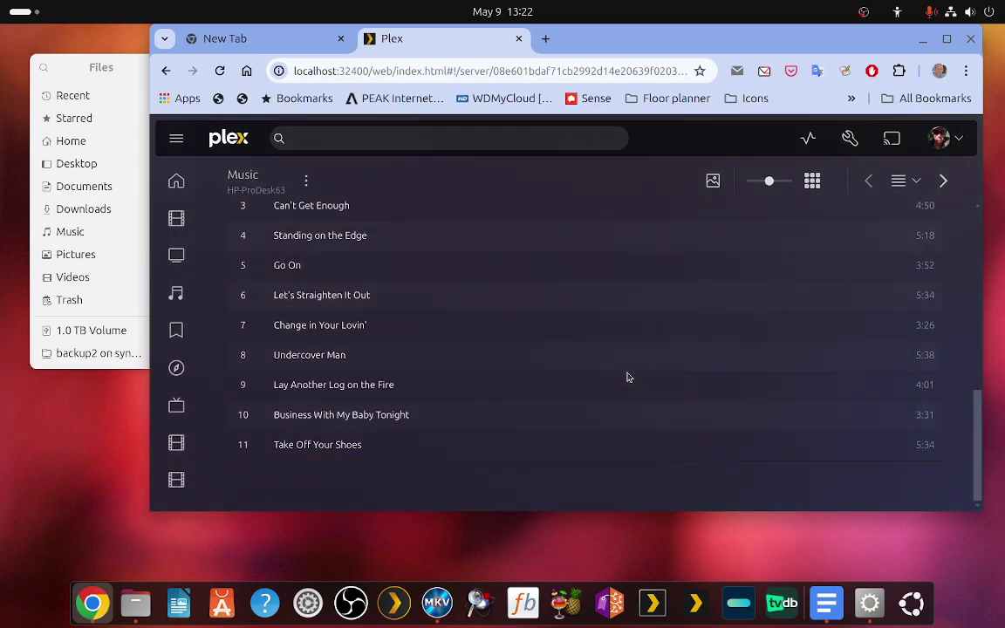
{"action": "scroll", "coordinate": [627, 376], "scroll_direction": "up", "scroll_amount": 5}
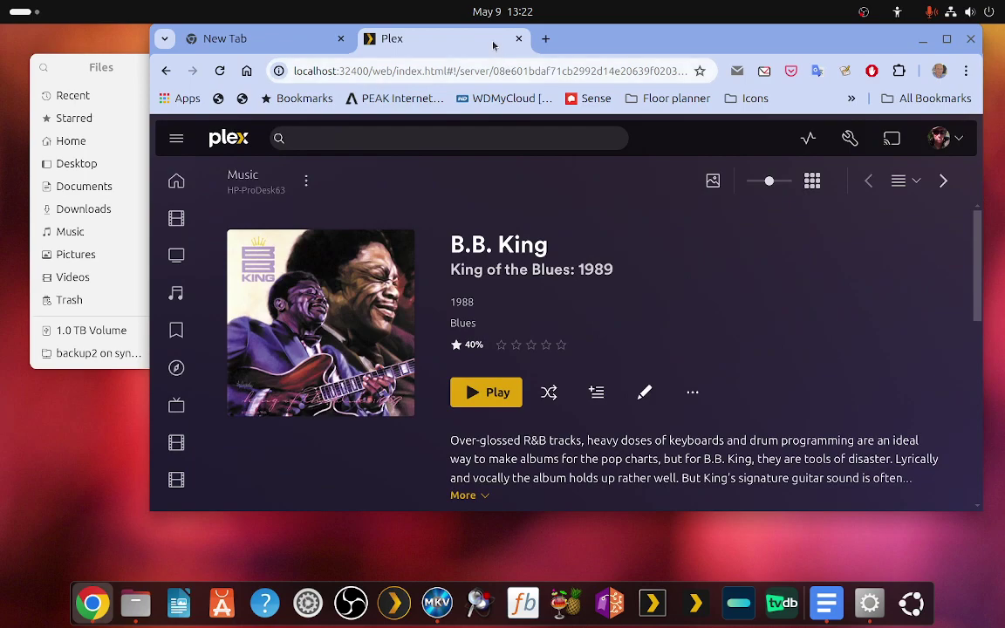
{"action": "key", "text": "F5"}
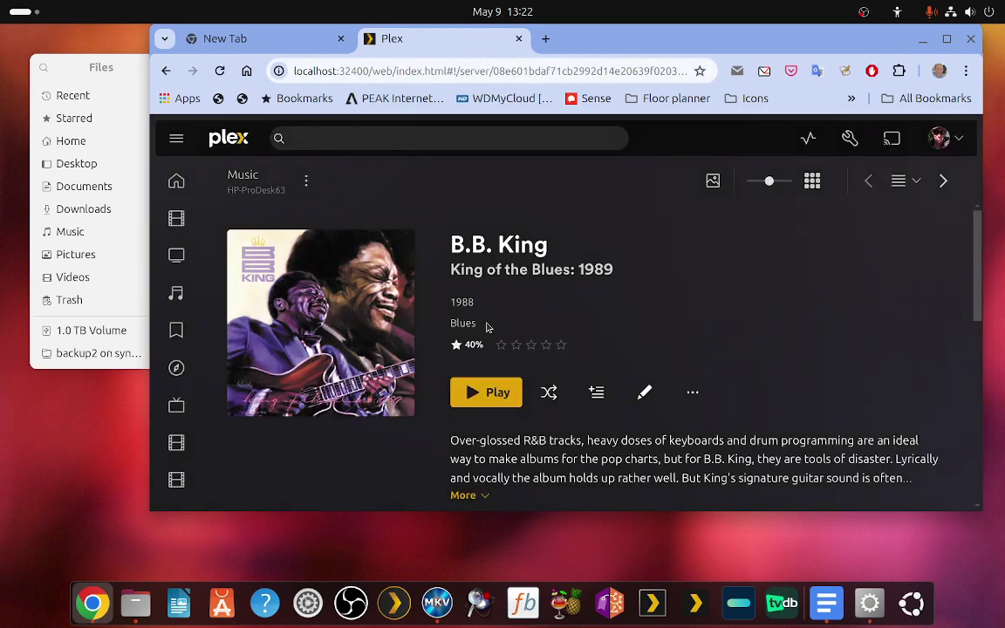
{"action": "scroll", "coordinate": [488, 327], "scroll_direction": "down", "scroll_amount": 10}
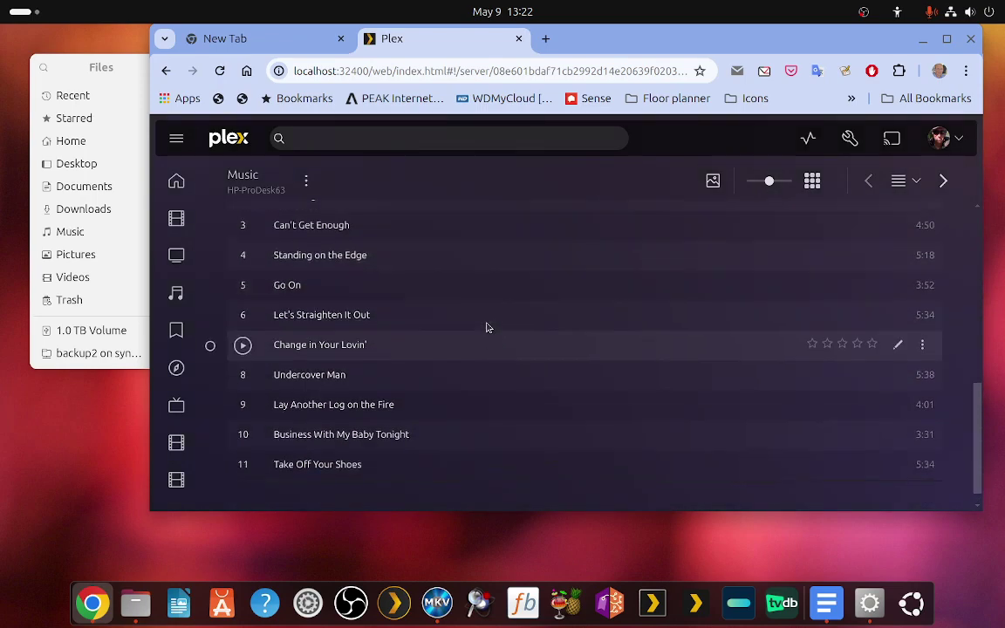
{"action": "scroll", "coordinate": [489, 327], "scroll_direction": "up", "scroll_amount": 10}
Return to the B.B. King artist page and review its Albums and Compilations sections.
{"action": "left_click", "coordinate": [165, 71]}
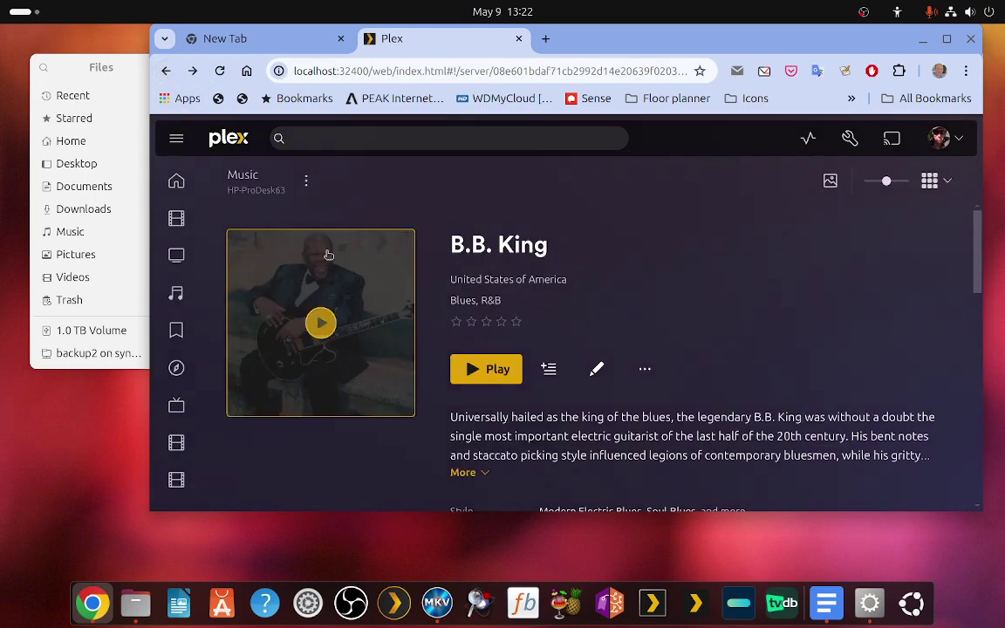
{"action": "scroll", "coordinate": [379, 324], "scroll_direction": "down", "scroll_amount": 6}
{"action": "scroll", "coordinate": [379, 323], "scroll_direction": "up", "scroll_amount": 2}
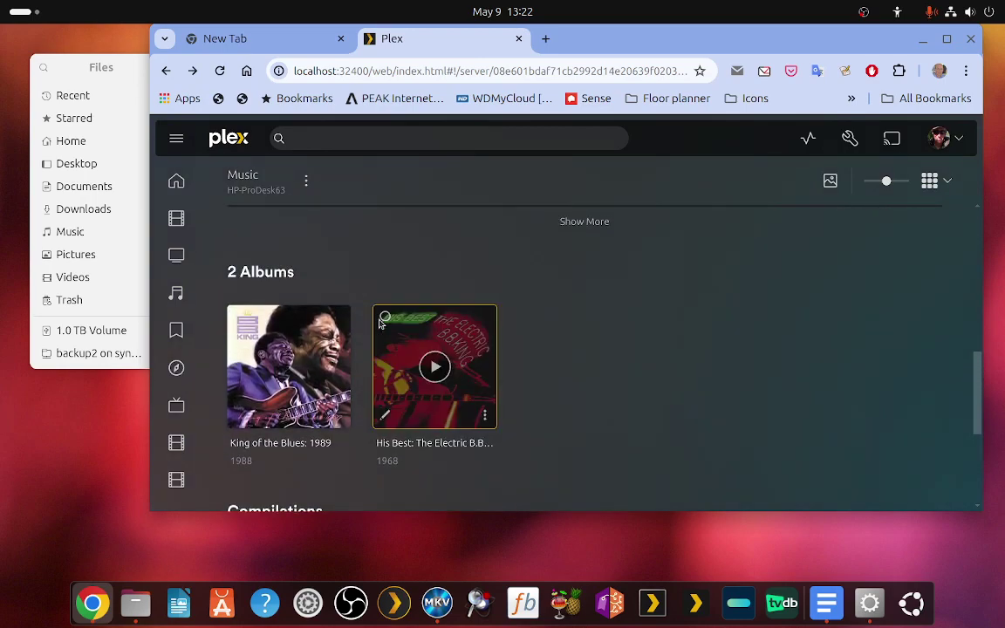
{"action": "scroll", "coordinate": [379, 322], "scroll_direction": "down", "scroll_amount": 2}
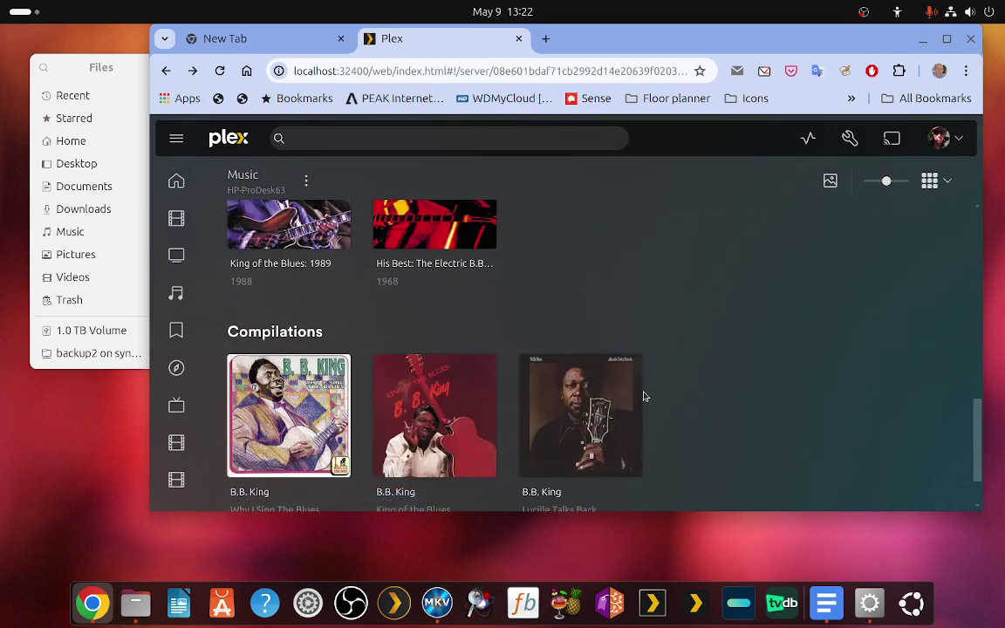
{"action": "scroll", "coordinate": [644, 397], "scroll_direction": "down", "scroll_amount": 1}
{"action": "scroll", "coordinate": [644, 397], "scroll_direction": "up", "scroll_amount": 6}
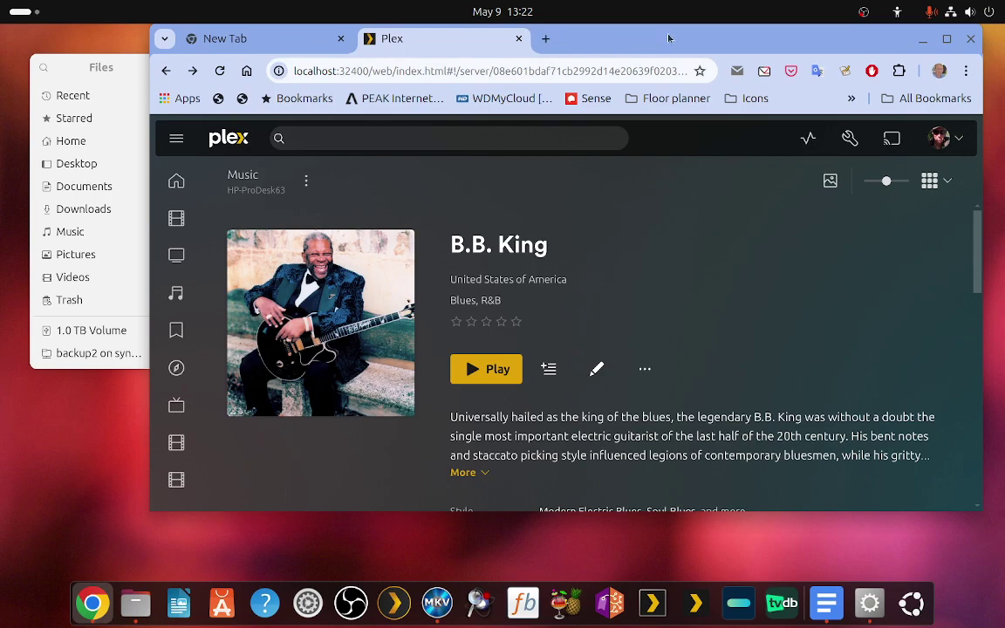
Minimize Chrome, check the DVD rip's progress in MakeMKV and minimize MakeMKV.
{"action": "left_click", "coordinate": [921, 40]}
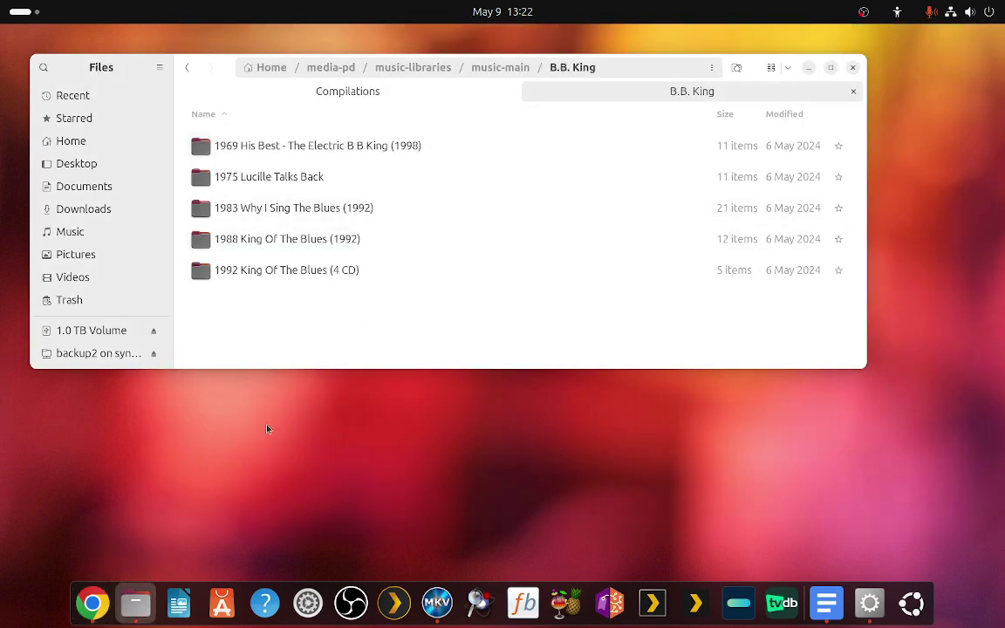
{"action": "left_click", "coordinate": [439, 602]}
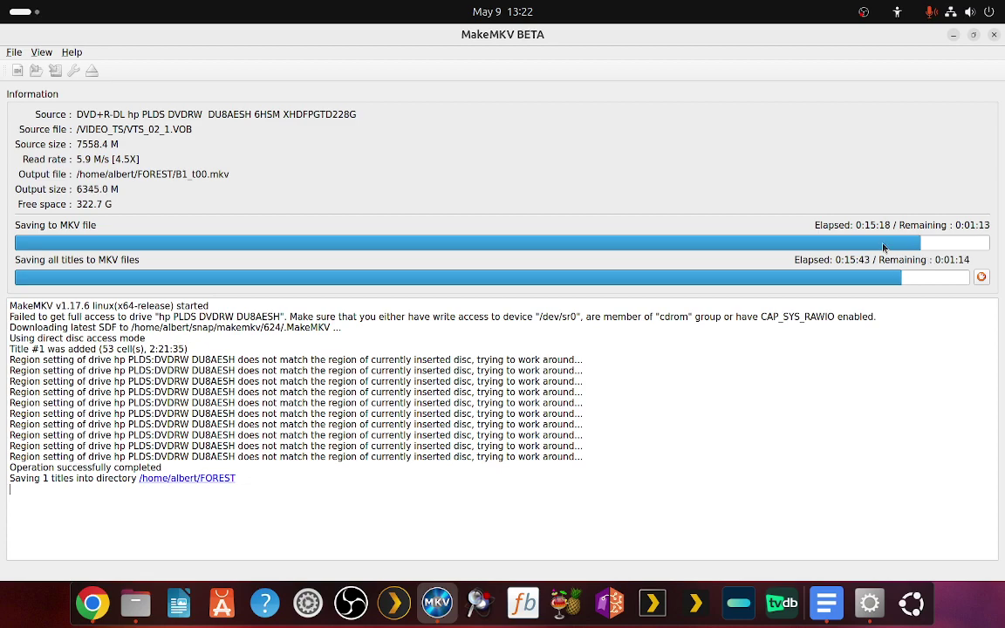
{"action": "left_click", "coordinate": [953, 36]}
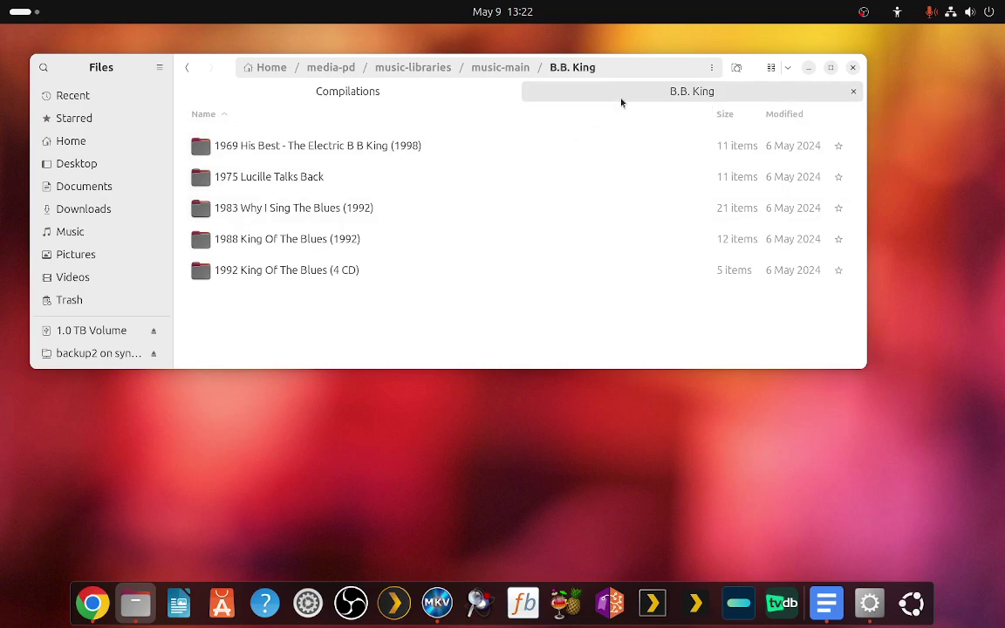
In the Files Compilations tab, go to Home and open media-pd/movie-libraries/movie-main/The Hitch-Hiker (1953) {tmdb-41462}.
{"action": "left_click", "coordinate": [397, 102]}
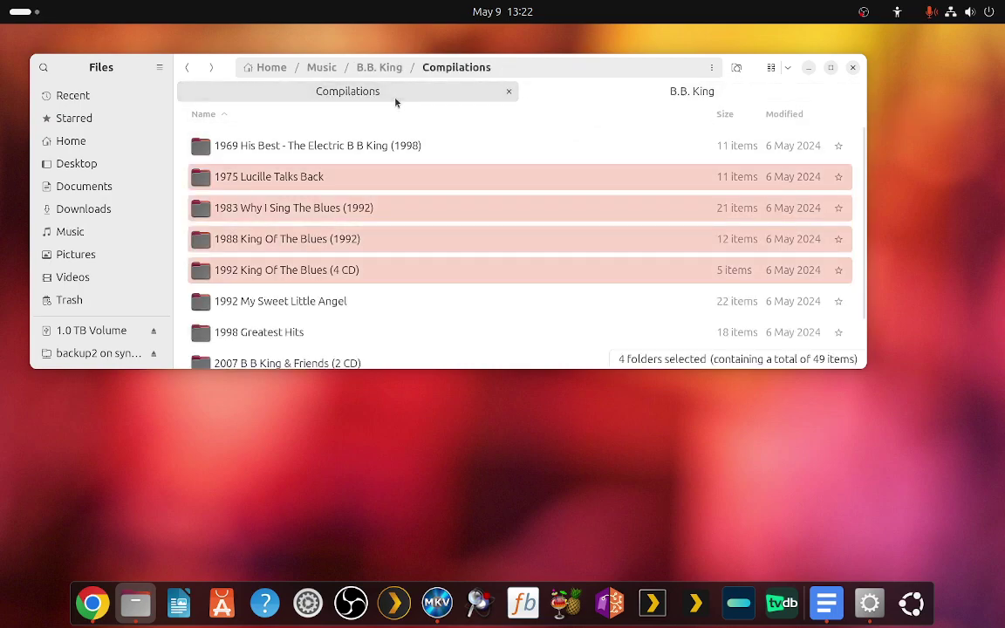
{"action": "left_click", "coordinate": [266, 68]}
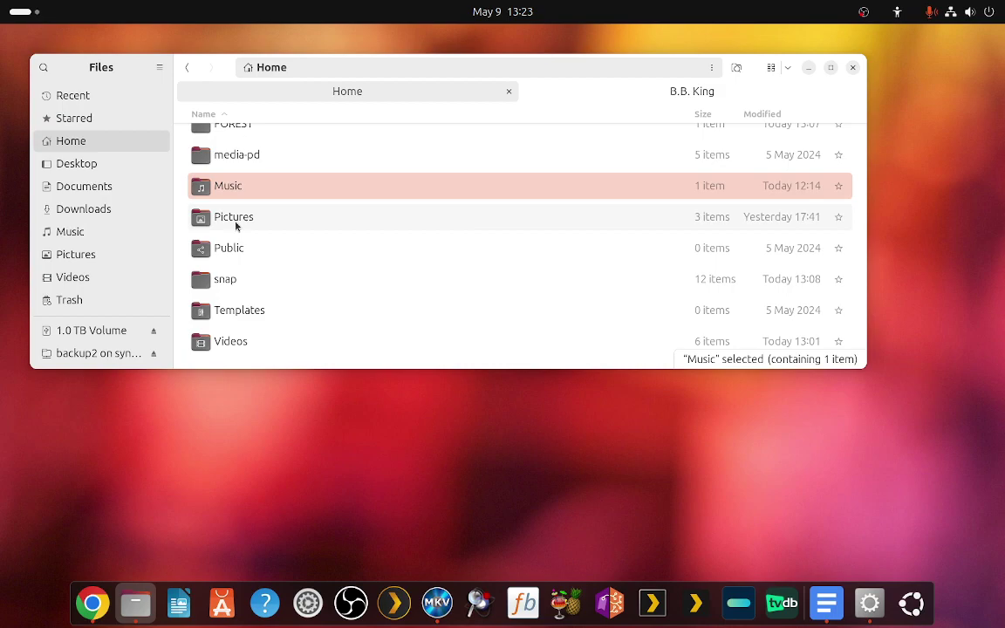
{"action": "double_click", "coordinate": [257, 157]}
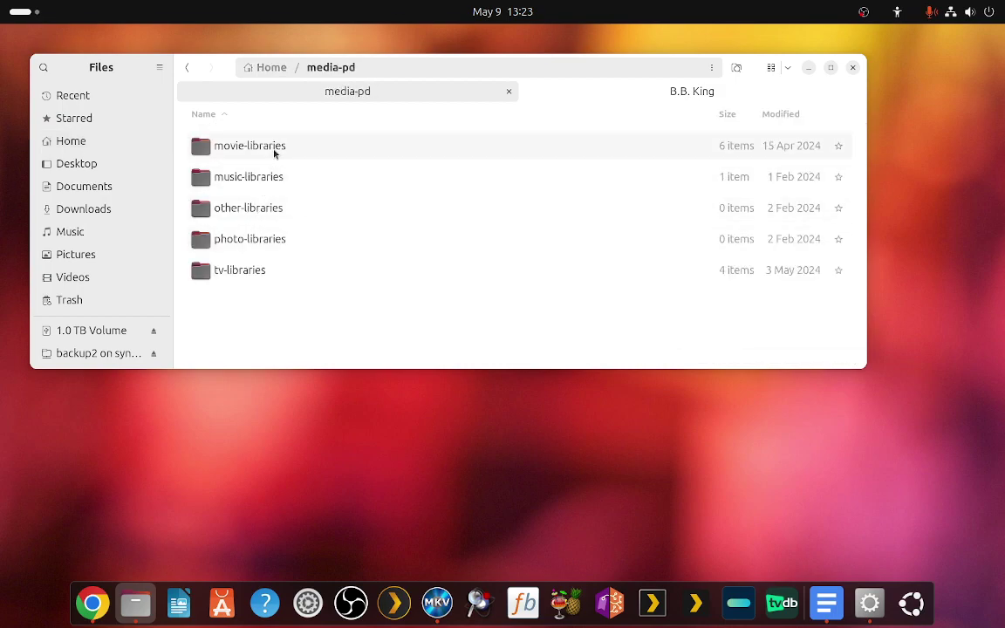
{"action": "double_click", "coordinate": [262, 147]}
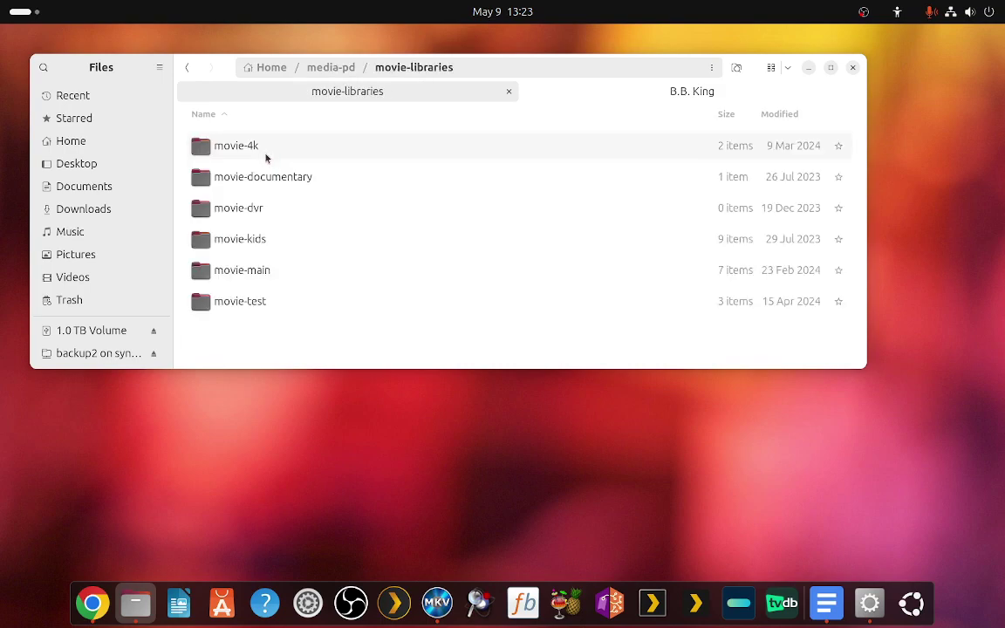
{"action": "double_click", "coordinate": [241, 272]}
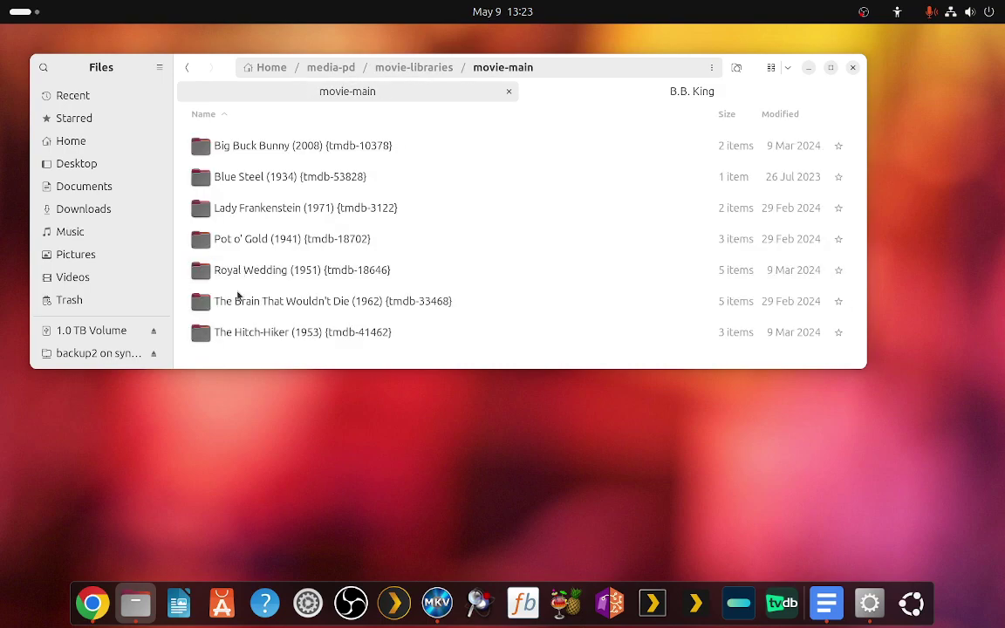
{"action": "double_click", "coordinate": [239, 329]}
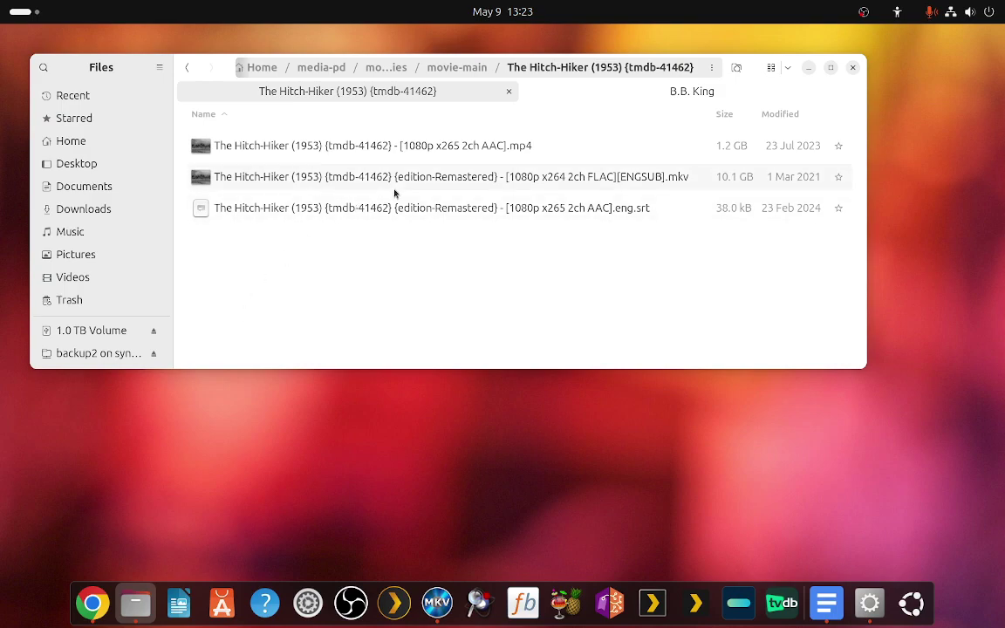
Open the Remastered 1080p x264 .mkv of The Hitch-Hiker in MKVToolNix GUI and examine its source details and tracks.
{"action": "left_click", "coordinate": [619, 181]}
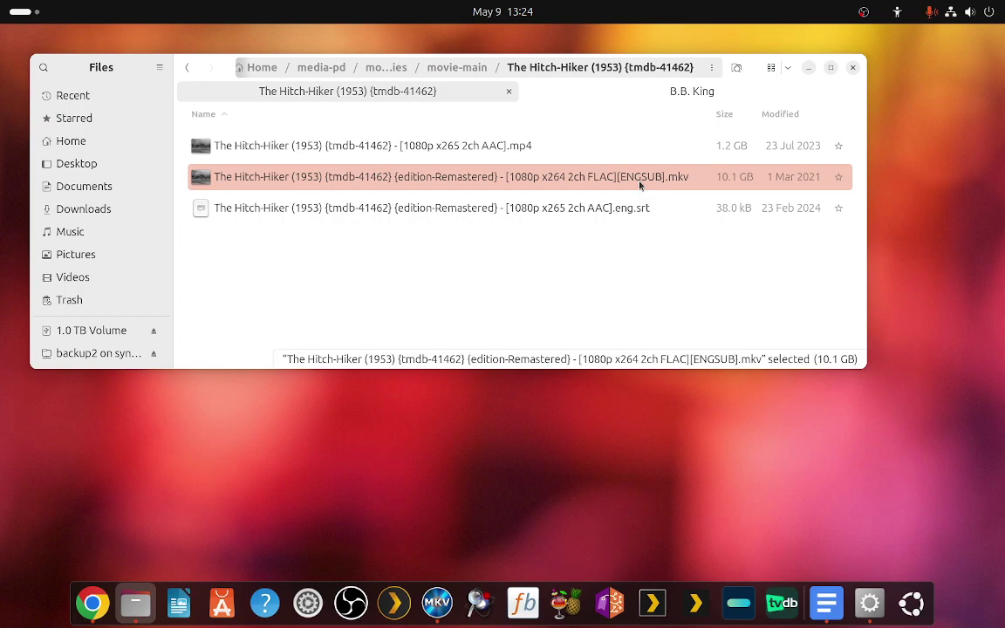
{"action": "right_click", "coordinate": [457, 181]}
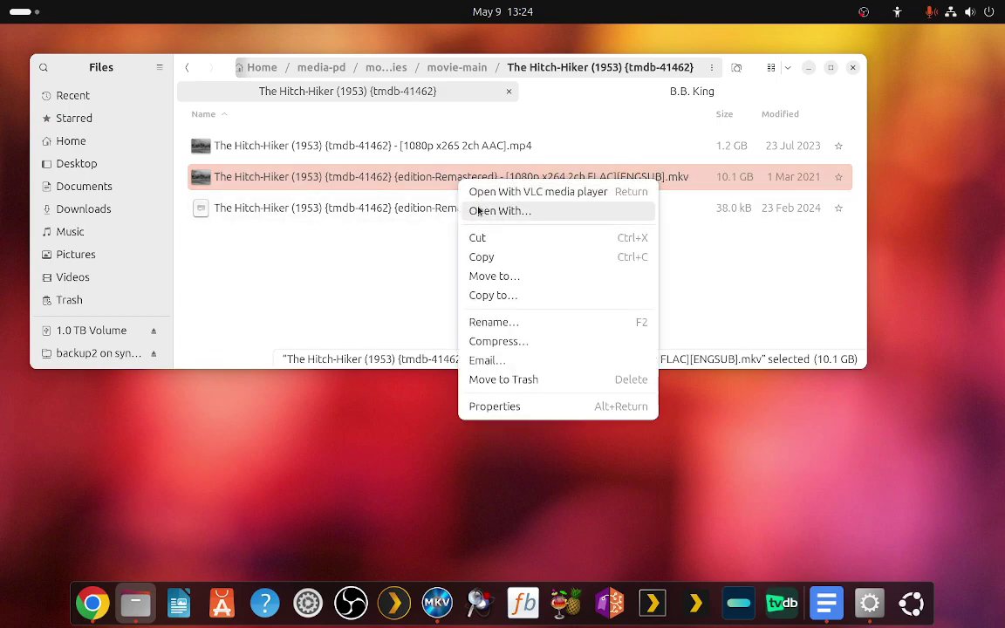
{"action": "left_click", "coordinate": [478, 211]}
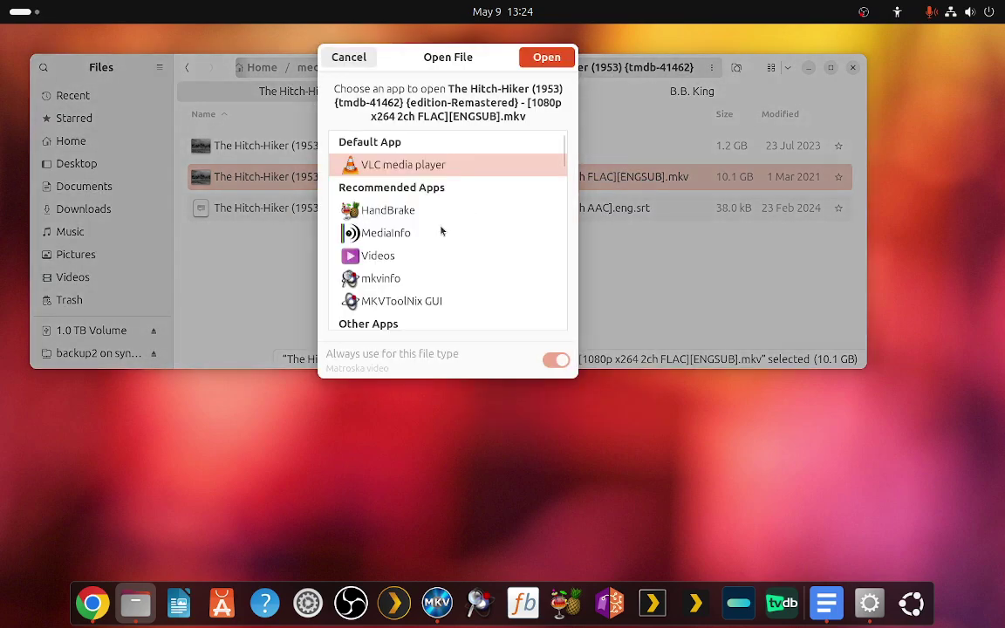
{"action": "left_click", "coordinate": [385, 301]}
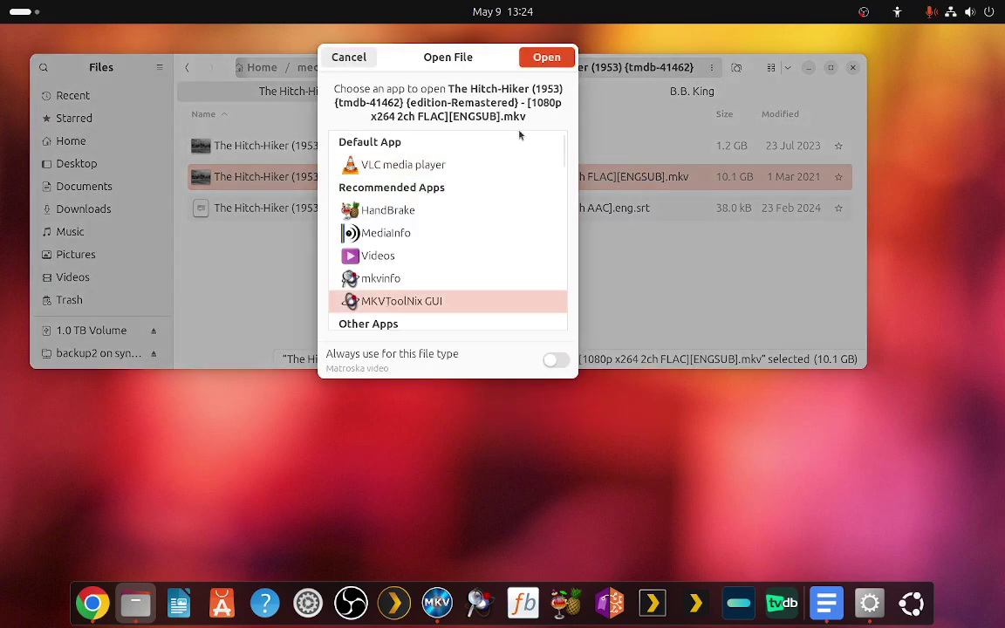
{"action": "left_click", "coordinate": [558, 61]}
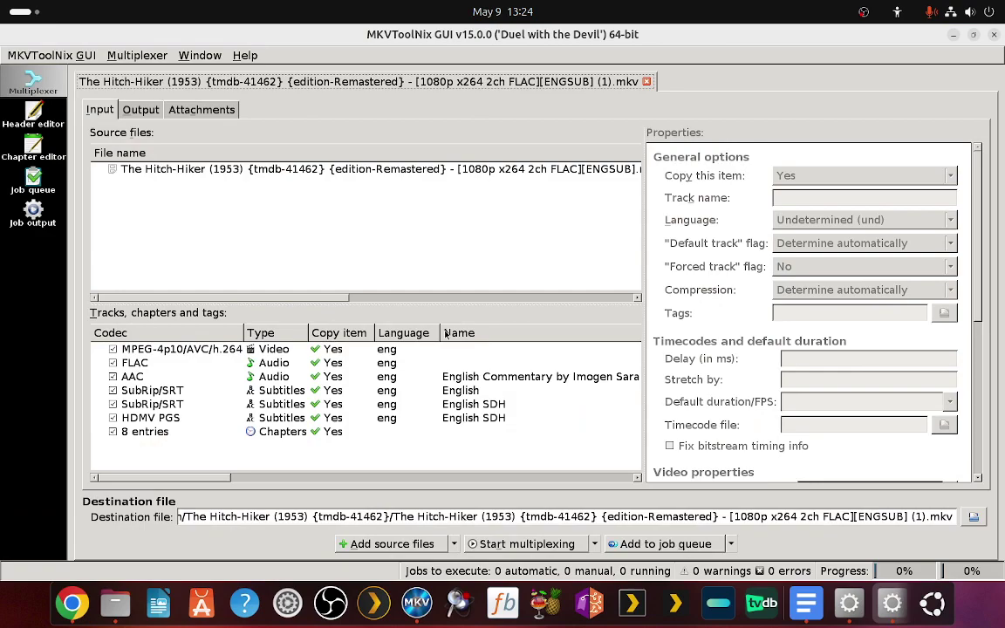
{"action": "scroll", "coordinate": [312, 270], "scroll_direction": "right", "scroll_amount": 5}
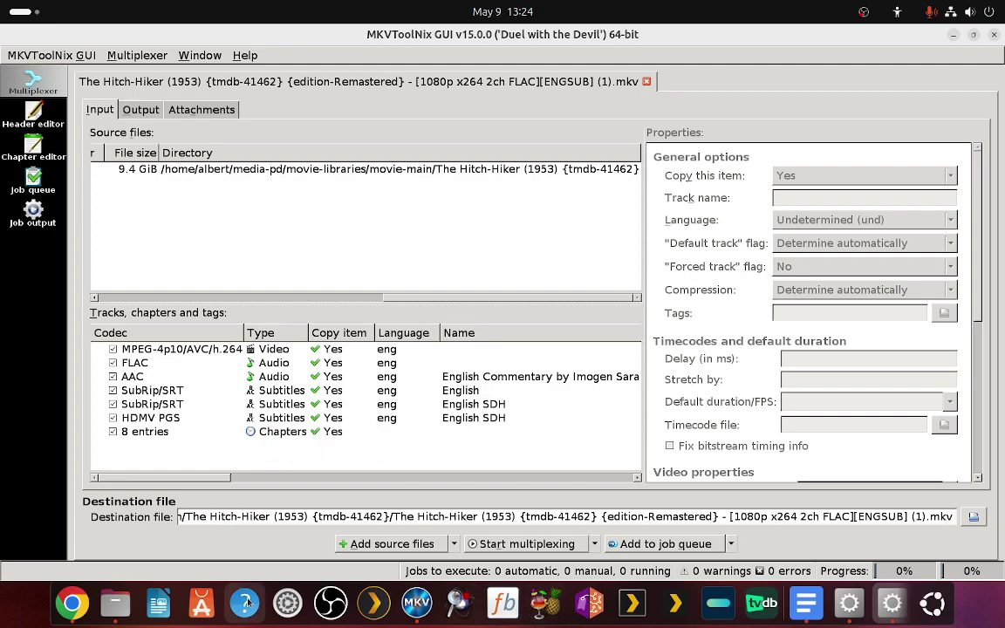
Switch back to Files, dismissing MakeMKV's copy-complete message and minimizing MakeMKV.
{"action": "left_click", "coordinate": [116, 604]}
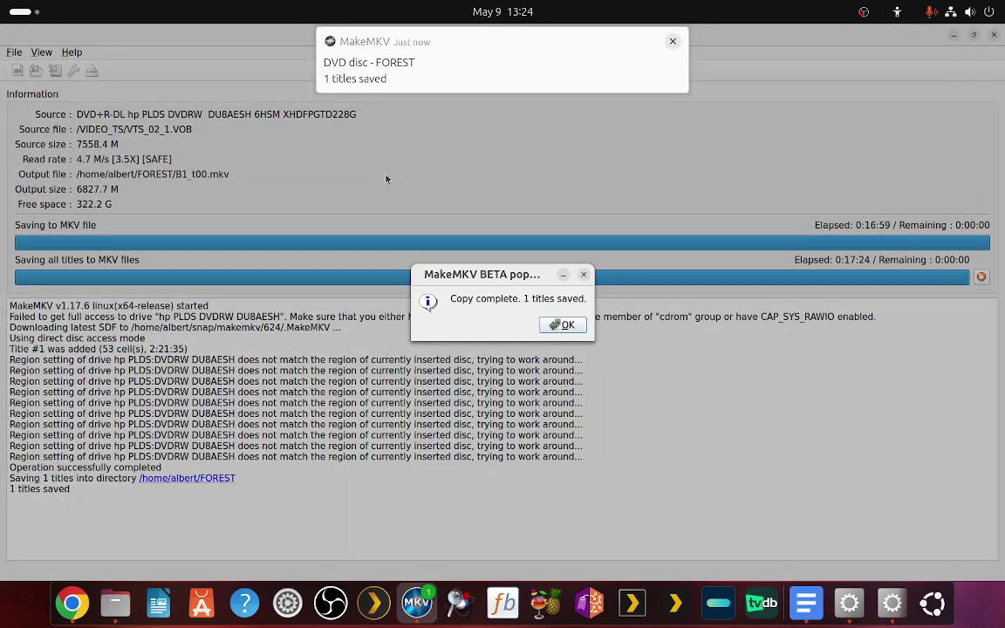
{"action": "left_click", "coordinate": [568, 326]}
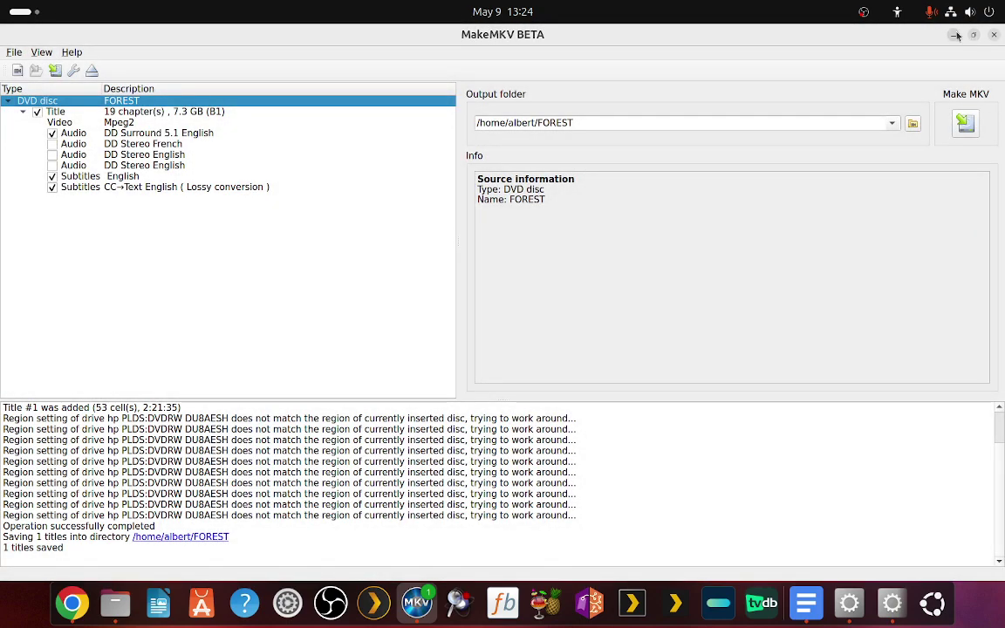
{"action": "left_click", "coordinate": [956, 35]}
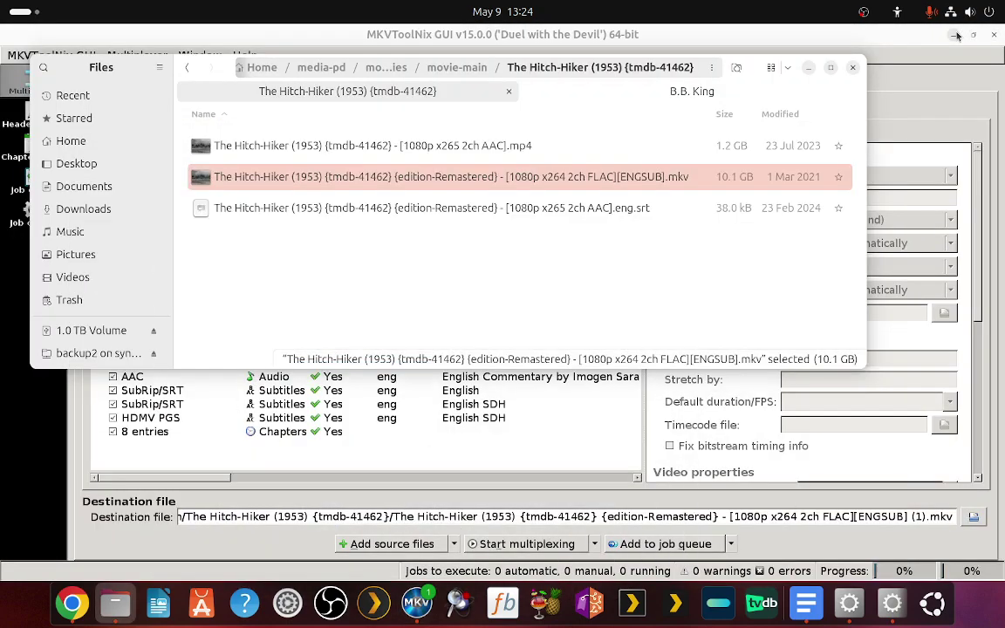
Open the Remastered 1080p x264 .mkv of The Hitch-Hiker in VLC, pause playback and examine its available audio tracks.
{"action": "double_click", "coordinate": [362, 180]}
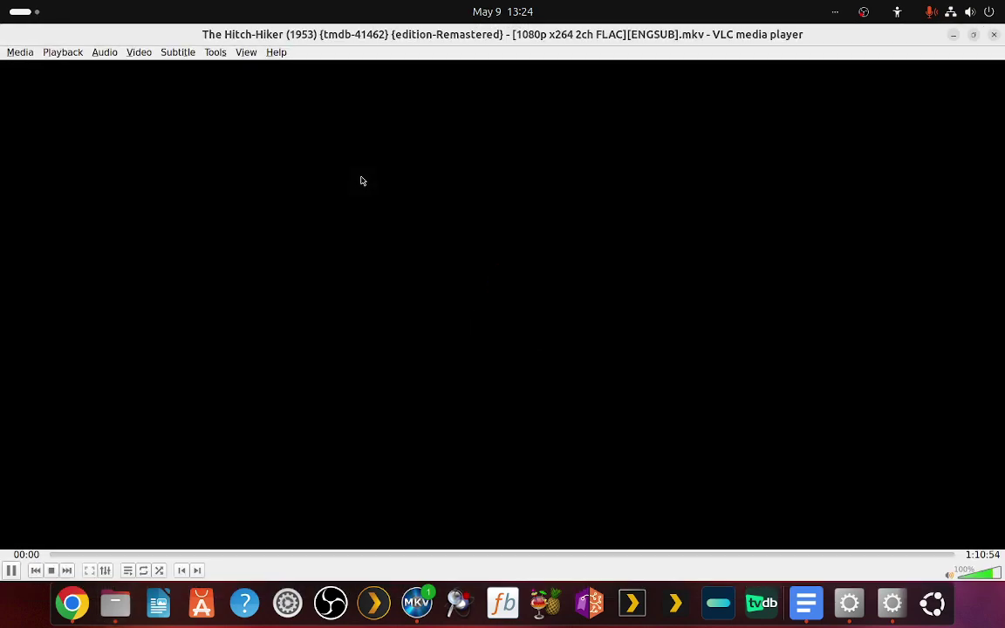
{"action": "left_click", "coordinate": [11, 571]}
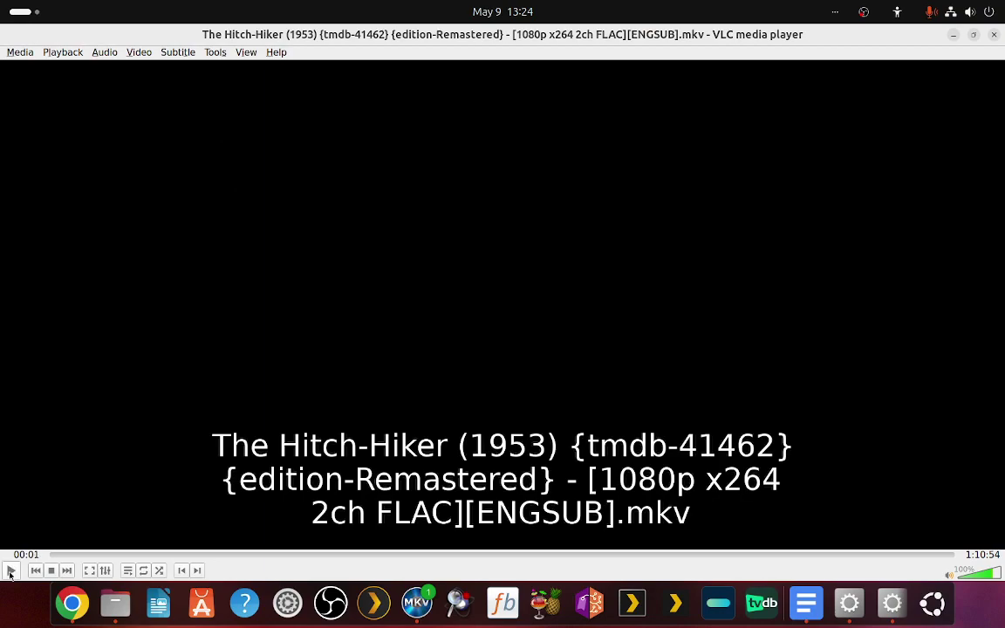
{"action": "left_click", "coordinate": [105, 52]}
{"action": "mouse_move", "coordinate": [109, 67]}
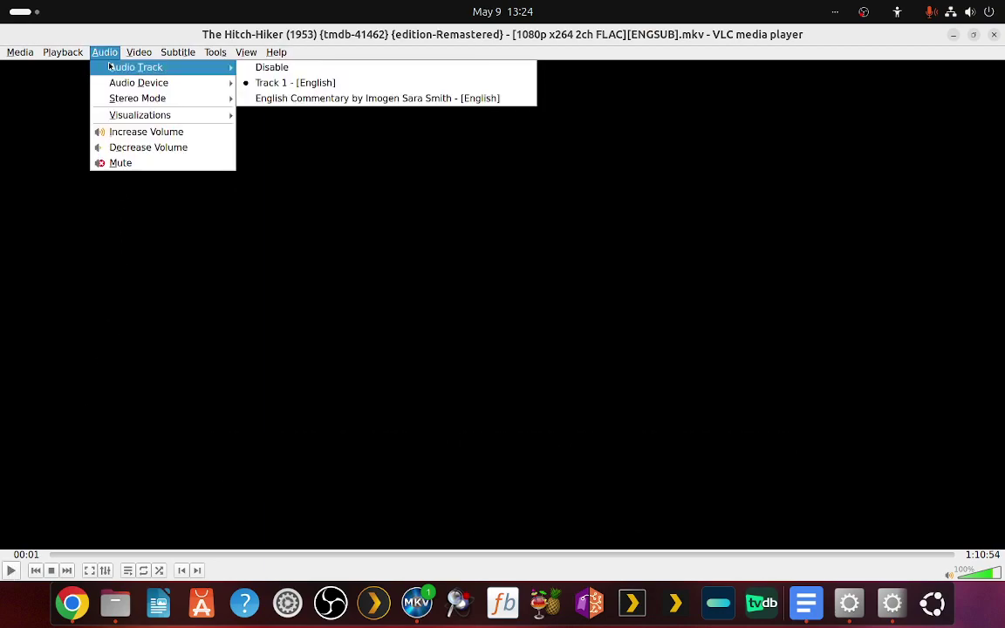
{"action": "left_click", "coordinate": [336, 124]}
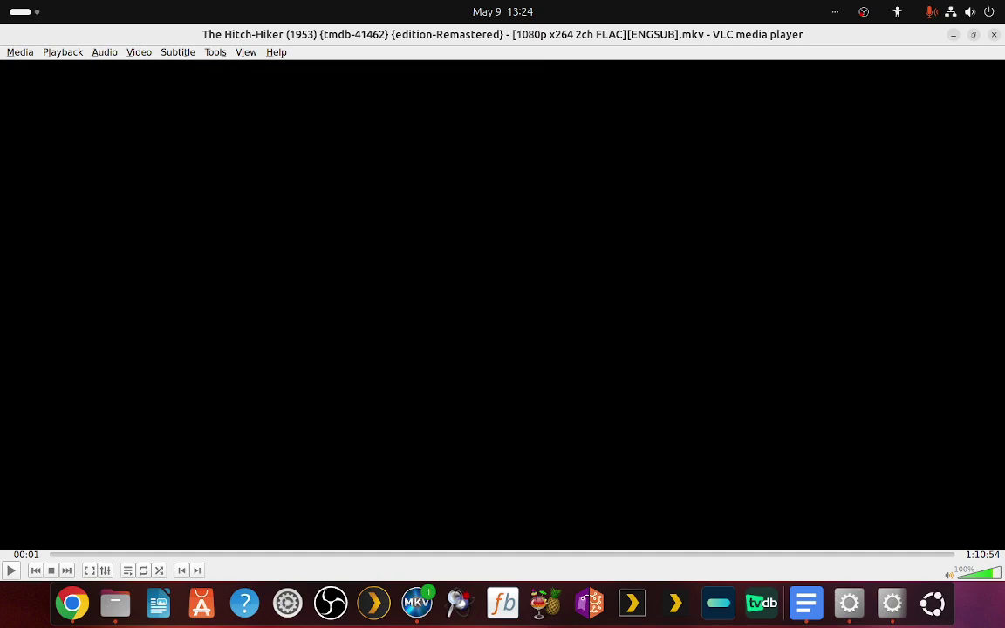
Examine the movie's available subtitle tracks and close VLC.
{"action": "left_click", "coordinate": [177, 54]}
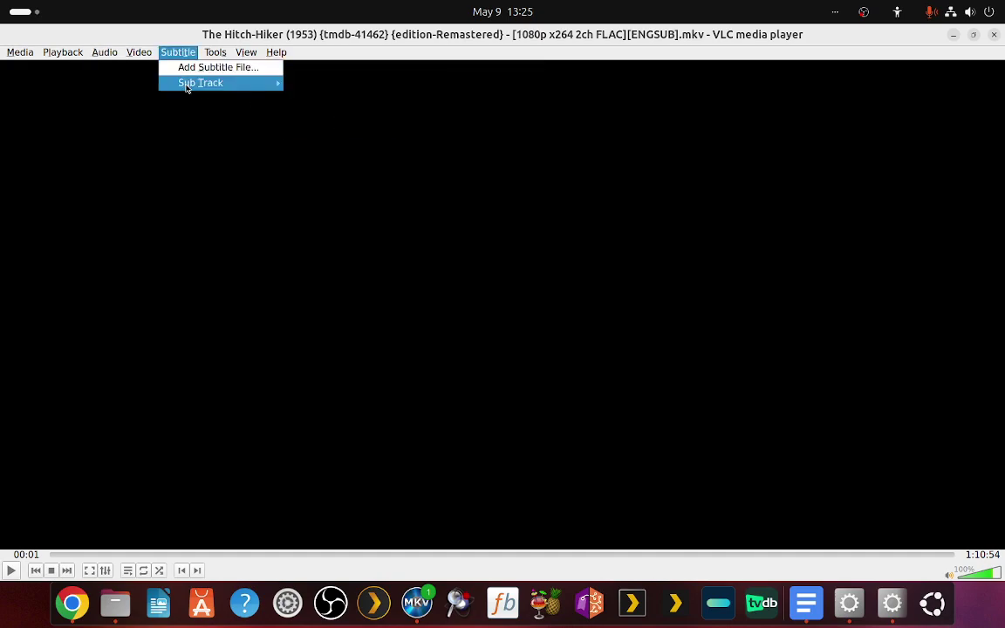
{"action": "mouse_move", "coordinate": [188, 84]}
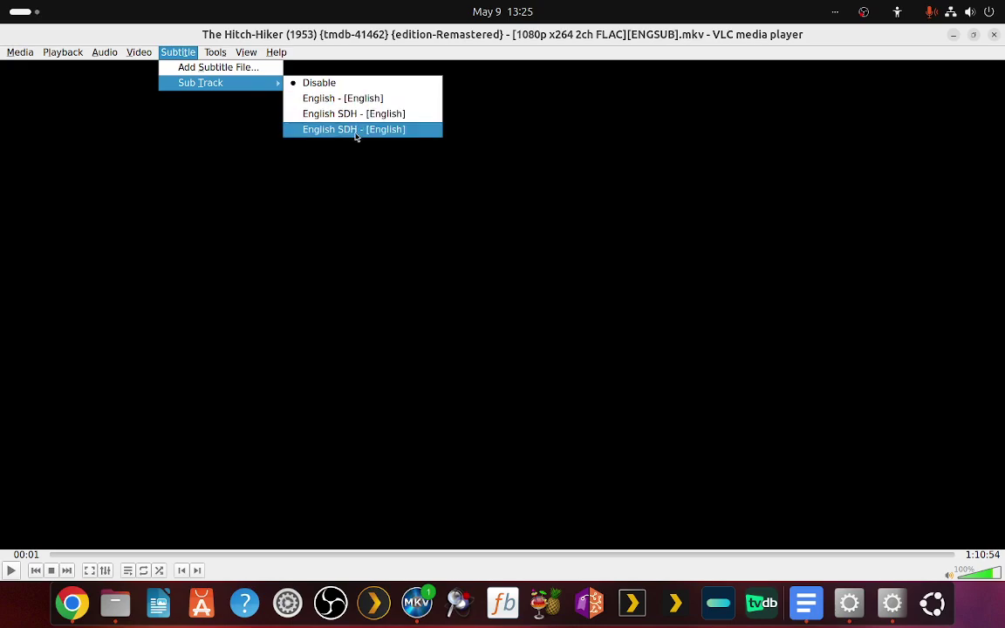
{"action": "mouse_move", "coordinate": [215, 52]}
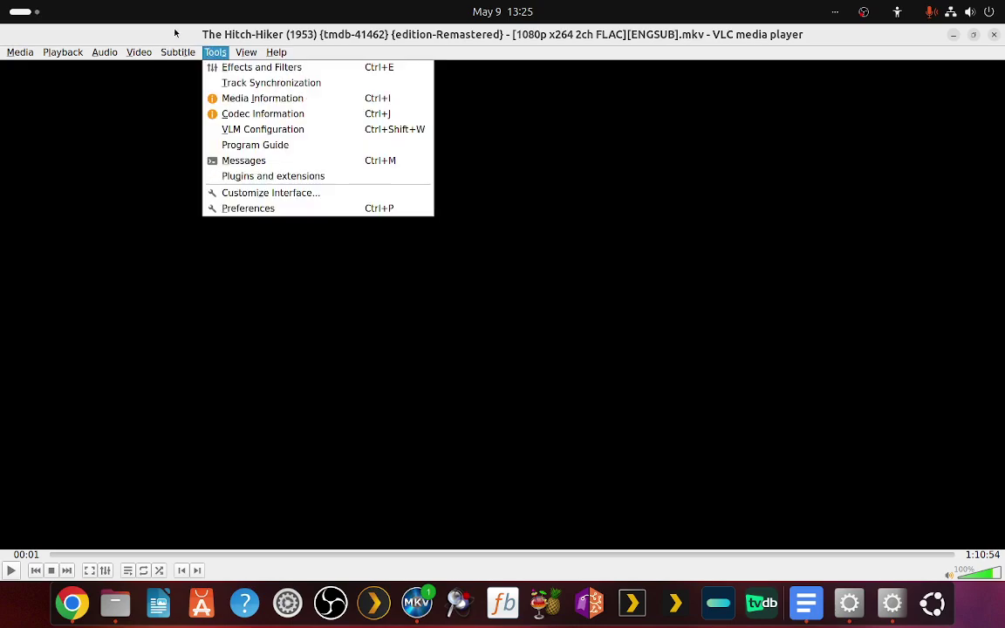
{"action": "left_click", "coordinate": [155, 32]}
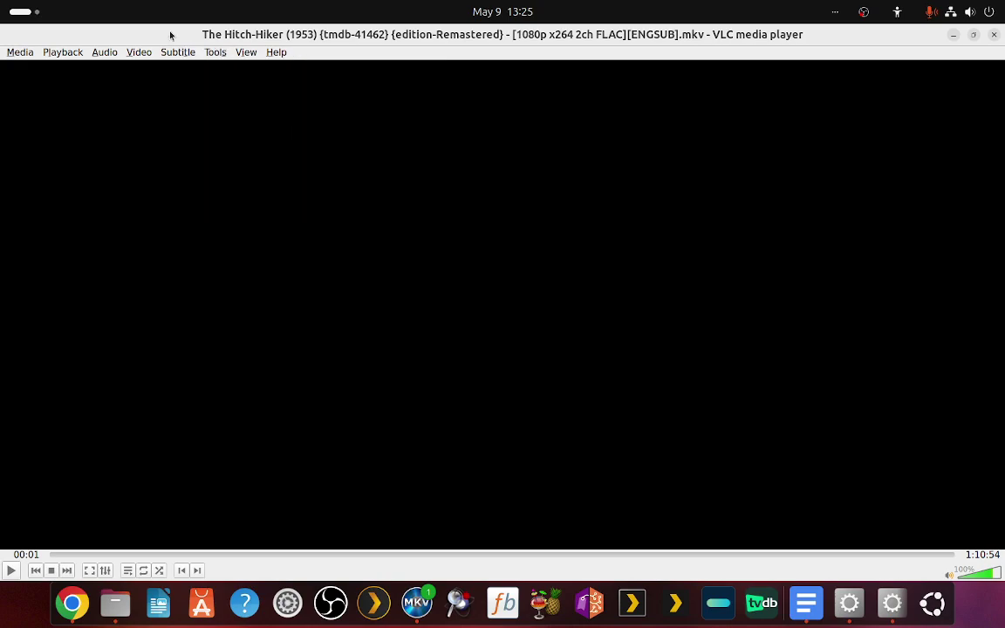
{"action": "left_click", "coordinate": [994, 35]}
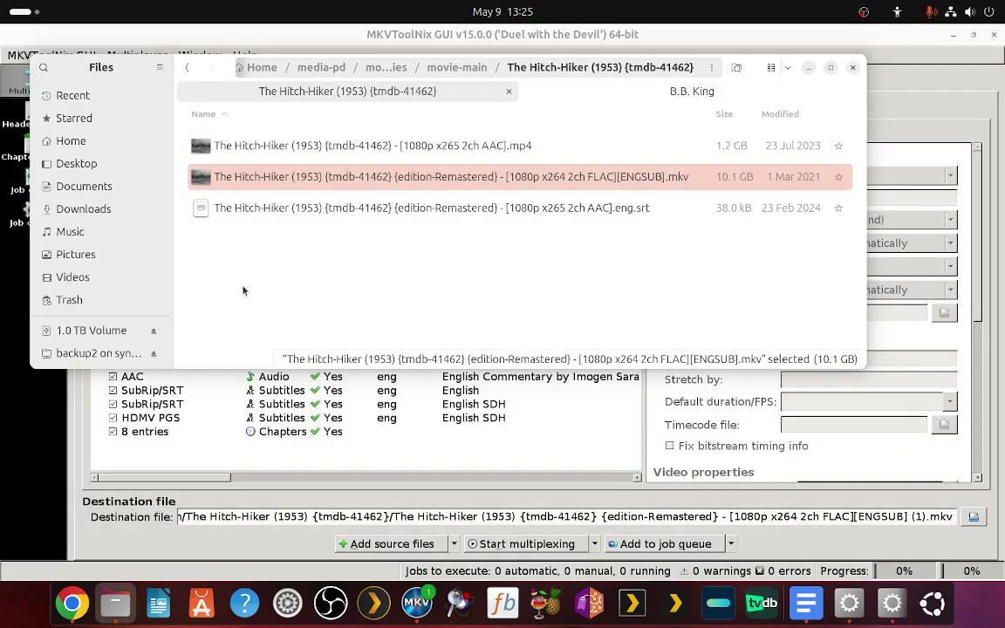
In MKVToolNix GUI, exclude the AAC English commentary audio track and the HDMV PGS English SDH subtitle track from copying.
{"action": "left_click", "coordinate": [330, 410]}
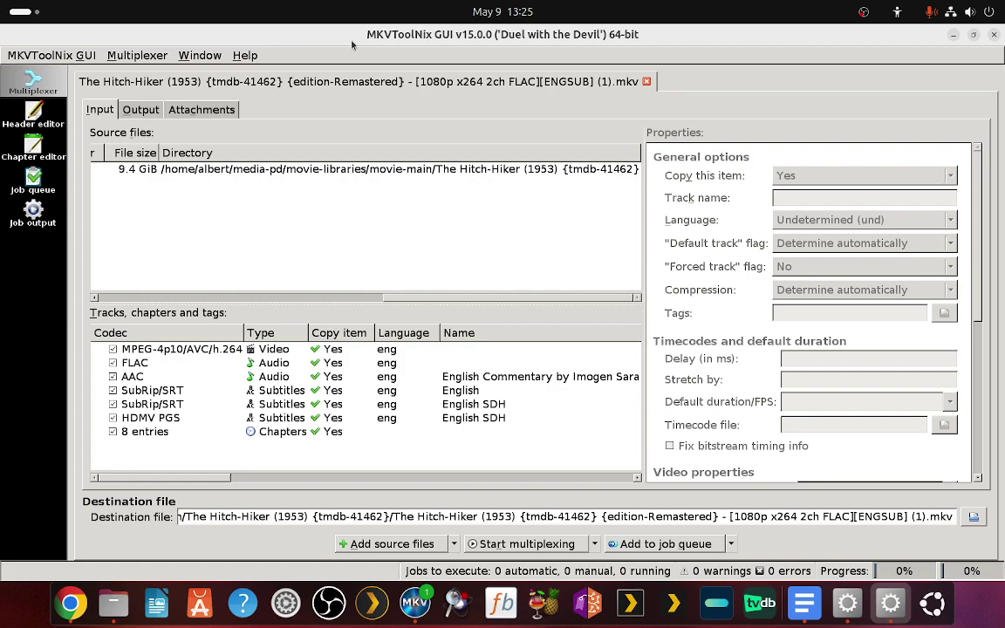
{"action": "left_click", "coordinate": [526, 382]}
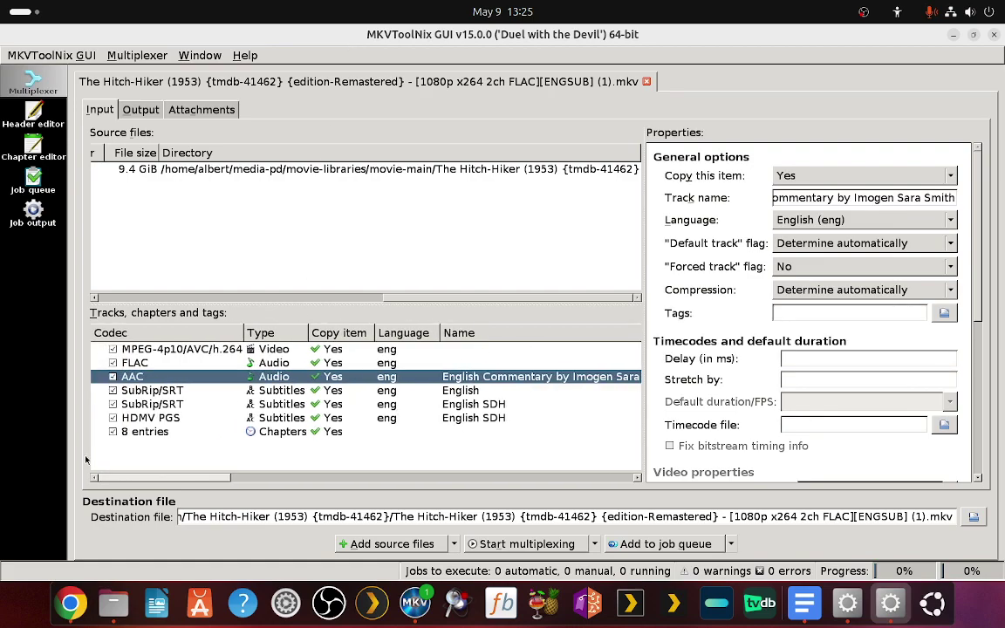
{"action": "left_click", "coordinate": [113, 377]}
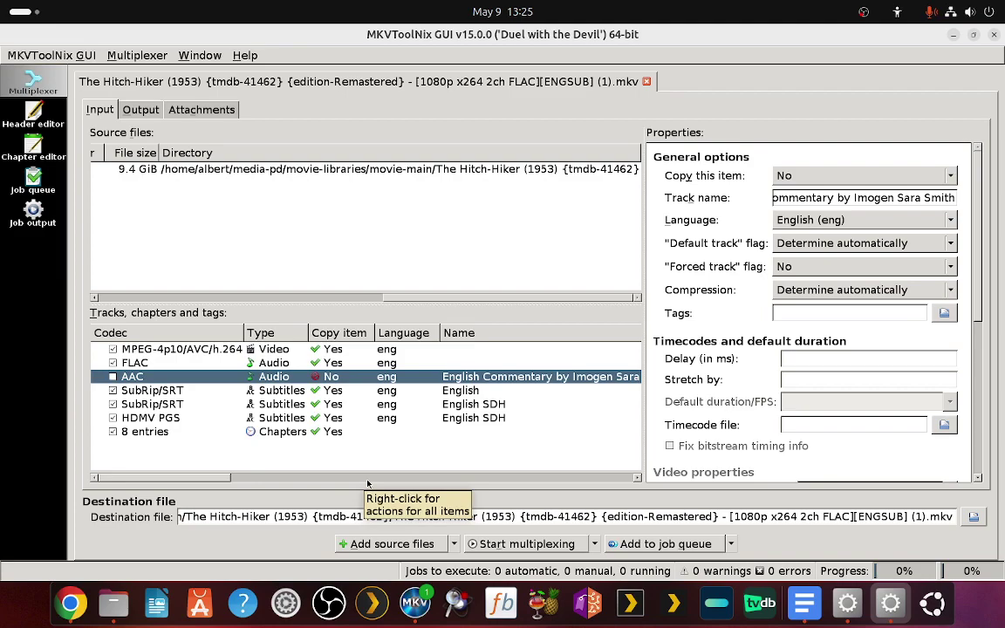
{"action": "left_click", "coordinate": [112, 418]}
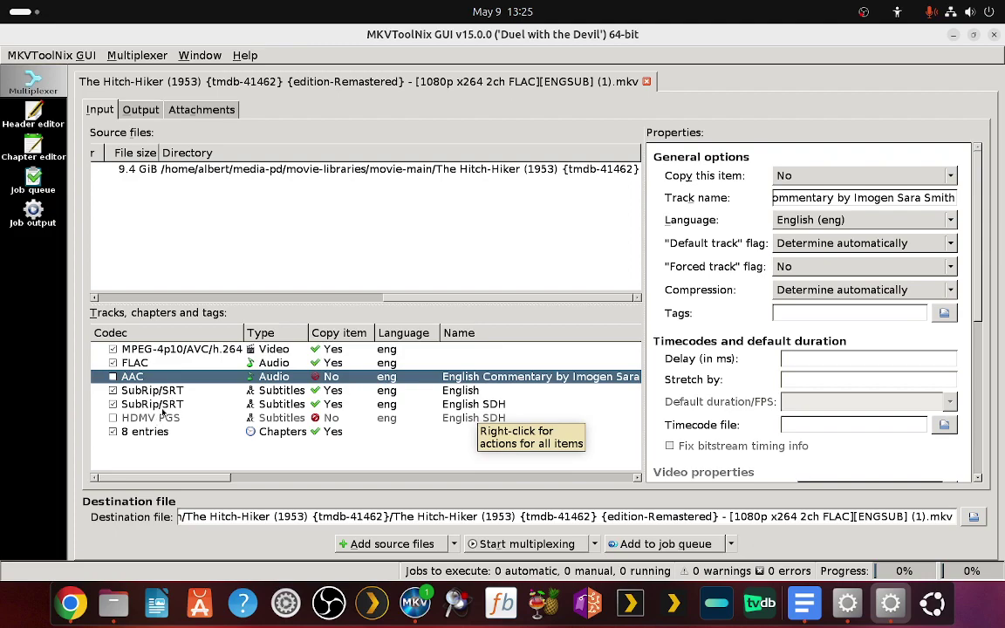
Select the SubRip/SRT English SDH subtitle track, widen its properties area and examine the general, timecode, video and audio options.
{"action": "left_click", "coordinate": [165, 406]}
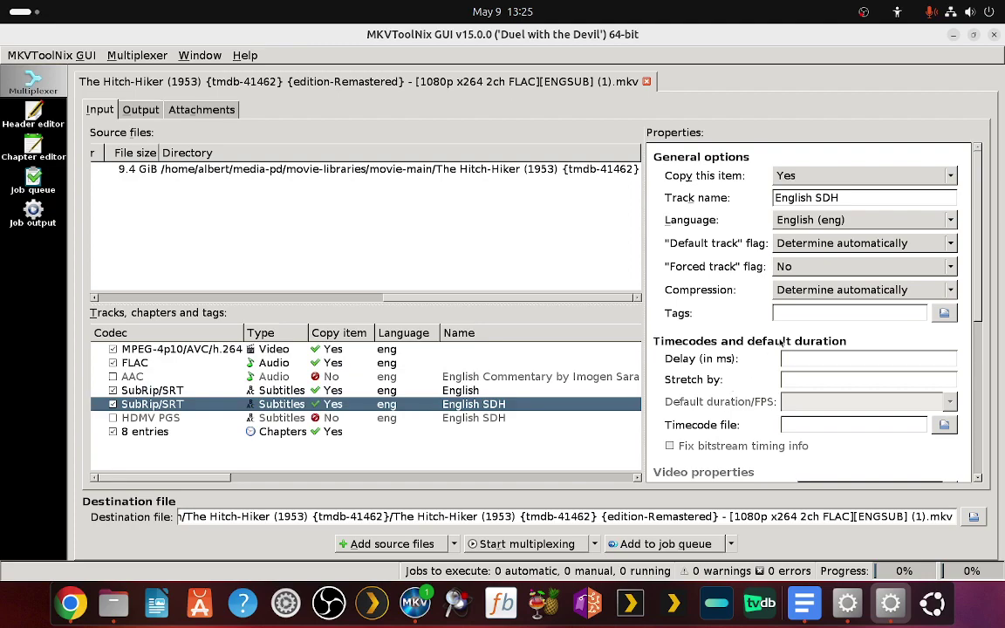
{"action": "left_click", "coordinate": [807, 311]}
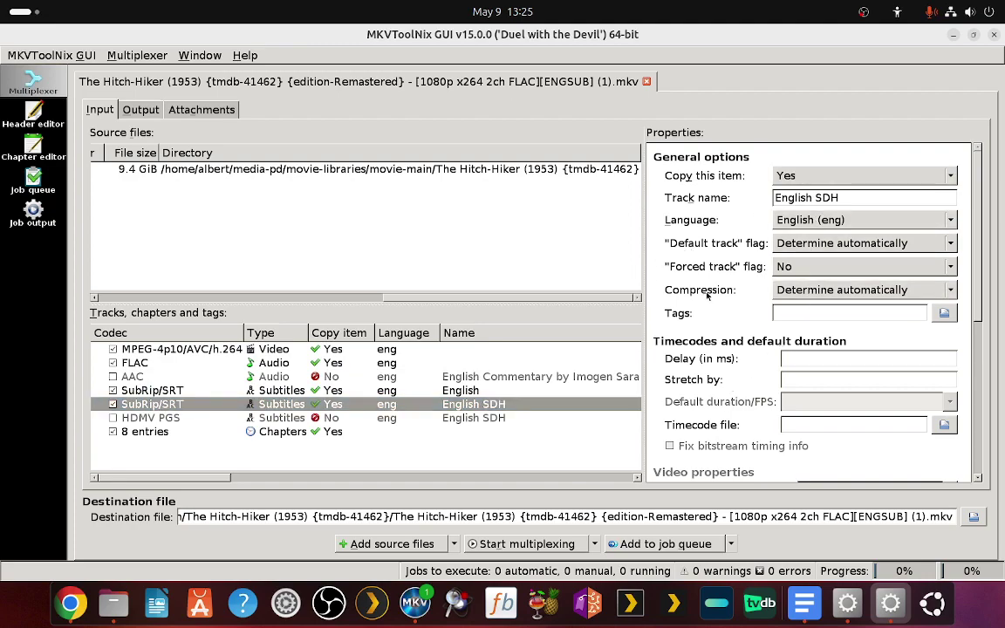
{"action": "scroll", "coordinate": [708, 297], "scroll_direction": "down", "scroll_amount": 3}
{"action": "scroll", "coordinate": [708, 297], "scroll_direction": "up", "scroll_amount": 2}
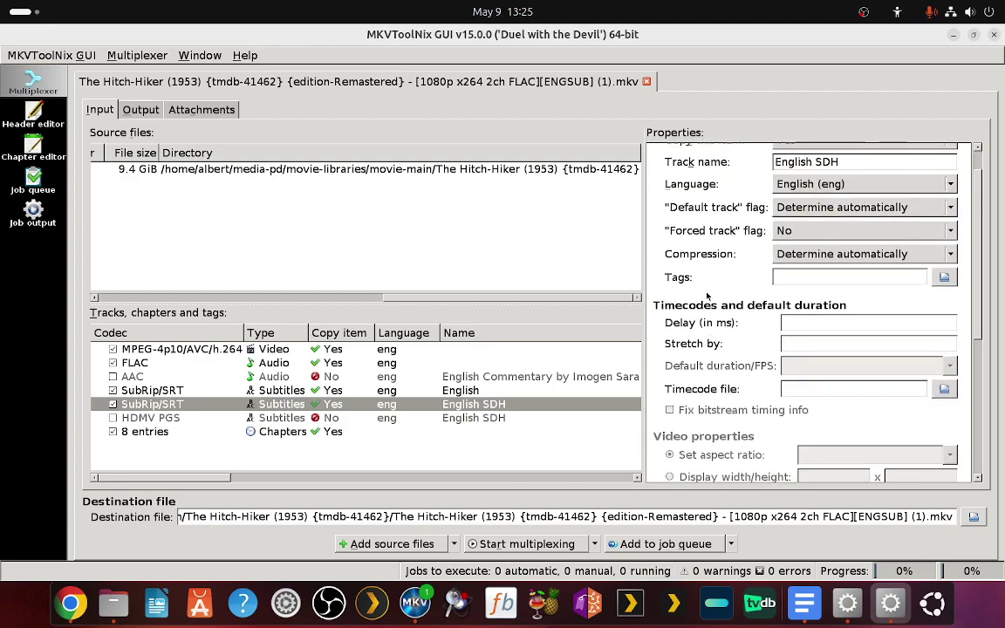
{"action": "scroll", "coordinate": [707, 296], "scroll_direction": "up", "scroll_amount": 1}
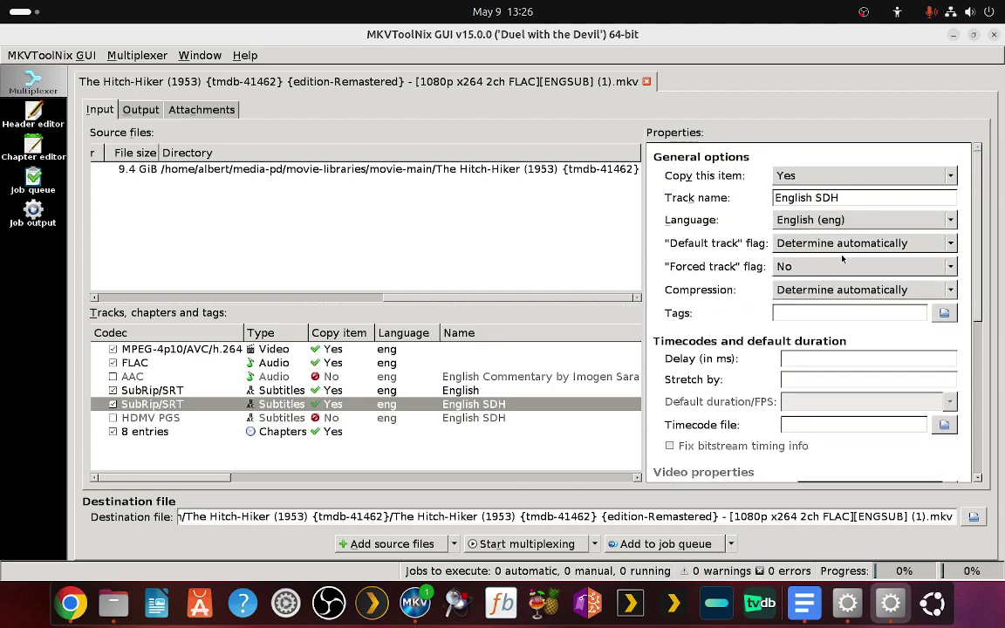
{"action": "scroll", "coordinate": [740, 264], "scroll_direction": "down", "scroll_amount": 1}
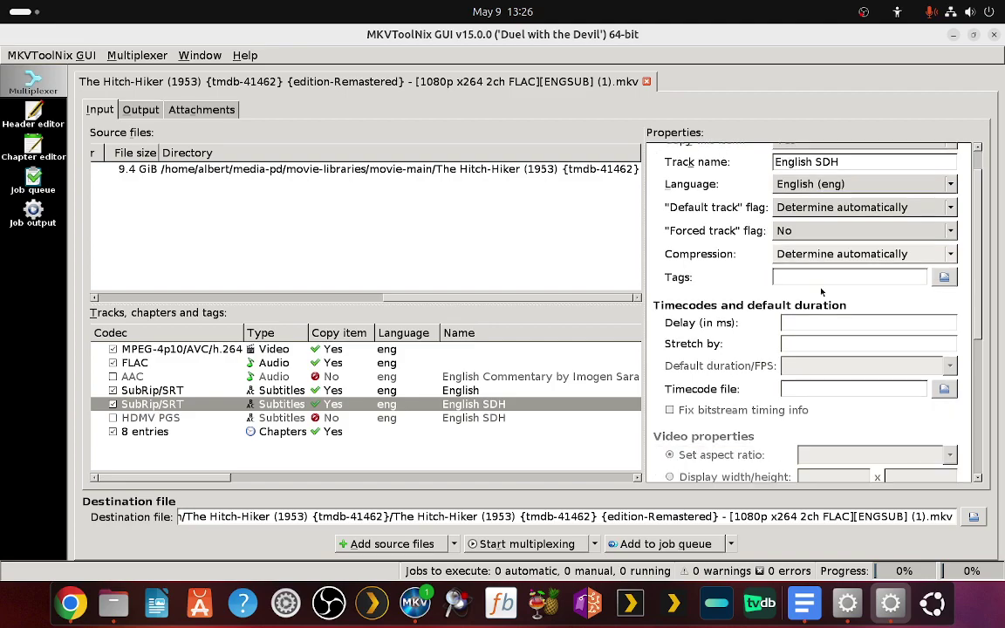
{"action": "left_click_drag", "start_coordinate": [643, 253], "coordinate": [609, 253]}
{"action": "scroll", "coordinate": [660, 344], "scroll_direction": "down", "scroll_amount": 3}
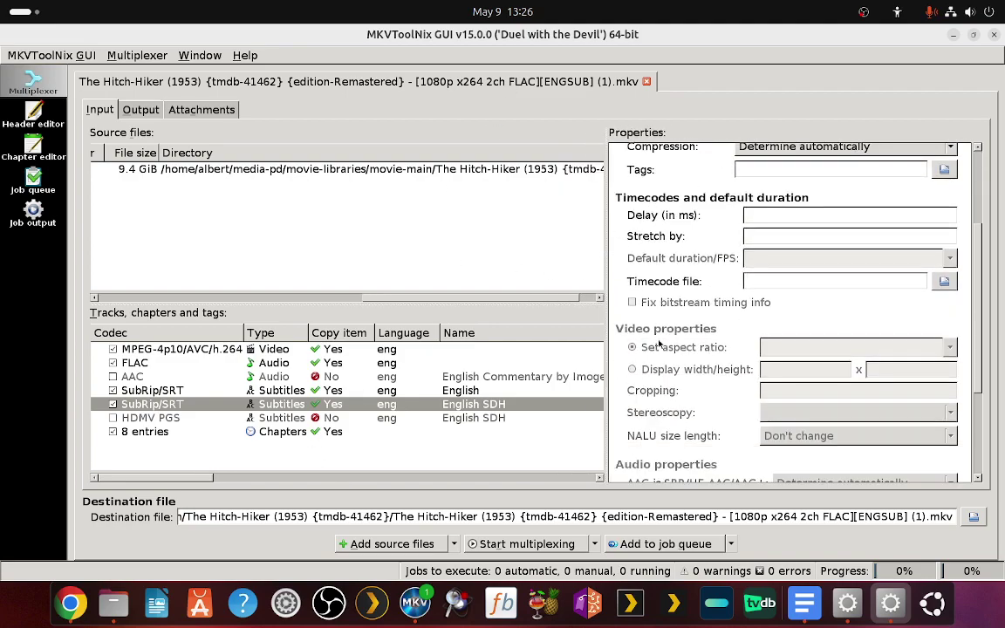
{"action": "scroll", "coordinate": [661, 344], "scroll_direction": "down", "scroll_amount": 5}
{"action": "scroll", "coordinate": [660, 344], "scroll_direction": "up", "scroll_amount": 4}
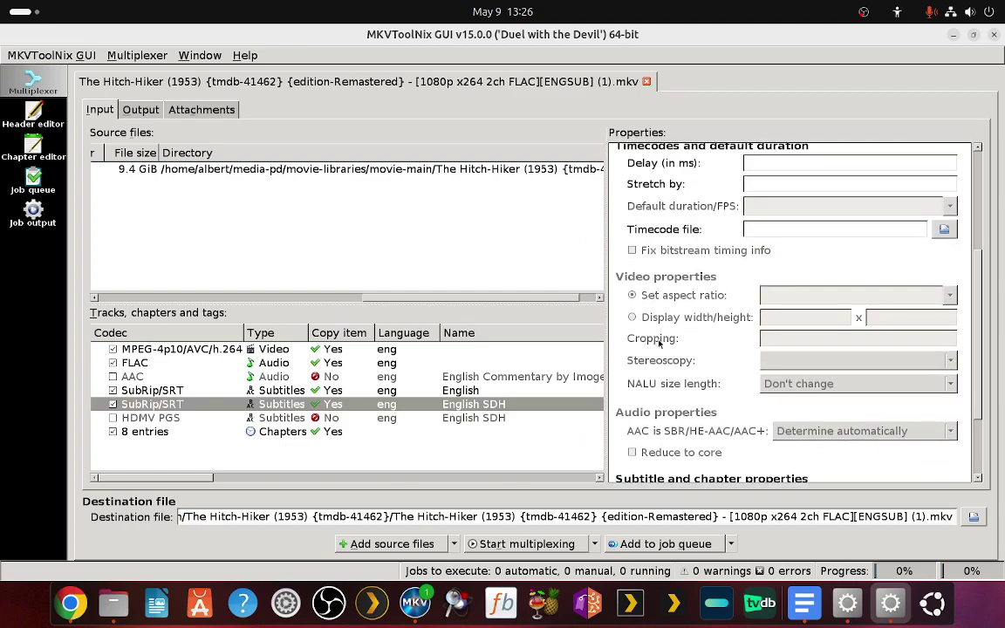
{"action": "scroll", "coordinate": [661, 344], "scroll_direction": "up", "scroll_amount": 3}
{"action": "scroll", "coordinate": [660, 345], "scroll_direction": "up", "scroll_amount": 2}
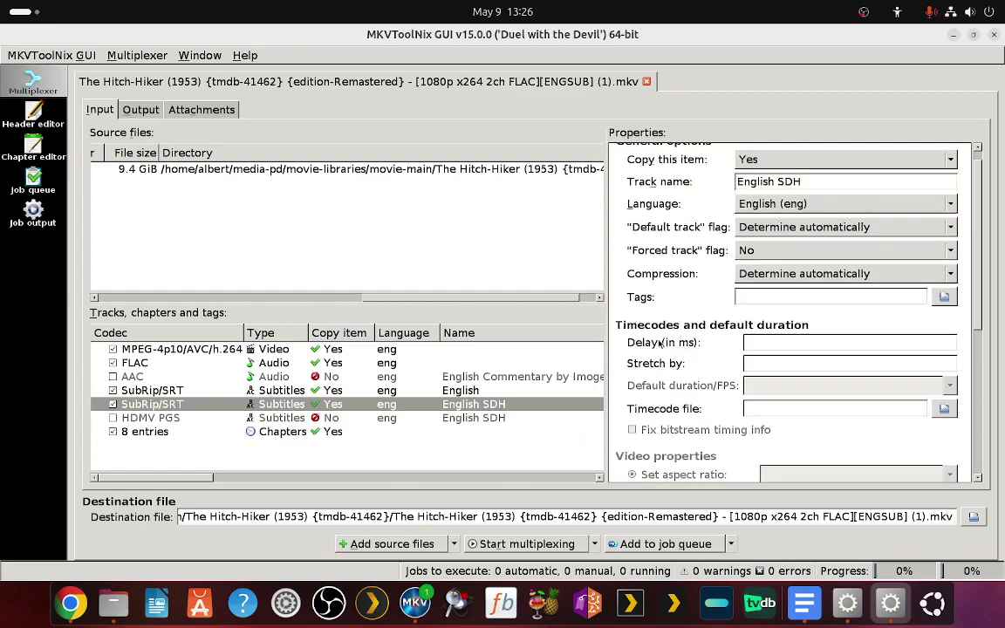
{"action": "scroll", "coordinate": [660, 343], "scroll_direction": "up", "scroll_amount": 1}
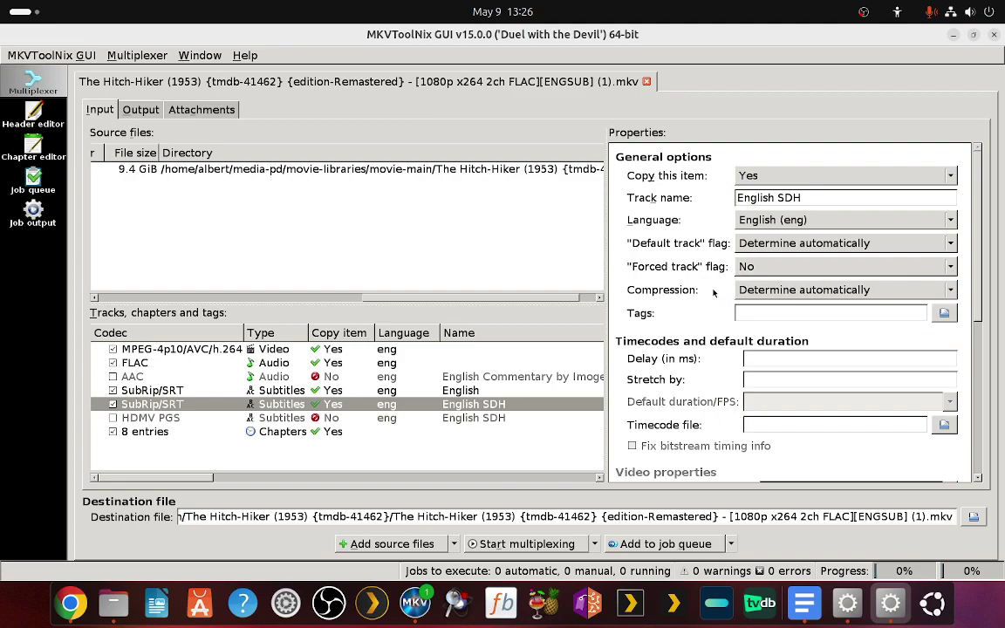
{"action": "scroll", "coordinate": [713, 293], "scroll_direction": "down", "scroll_amount": 5}
{"action": "scroll", "coordinate": [712, 293], "scroll_direction": "up", "scroll_amount": 5}
Review the multiplexer's output settings and start multiplexing the remaining tracks to the destination file ending in (1).mkv.
{"action": "left_click", "coordinate": [144, 110]}
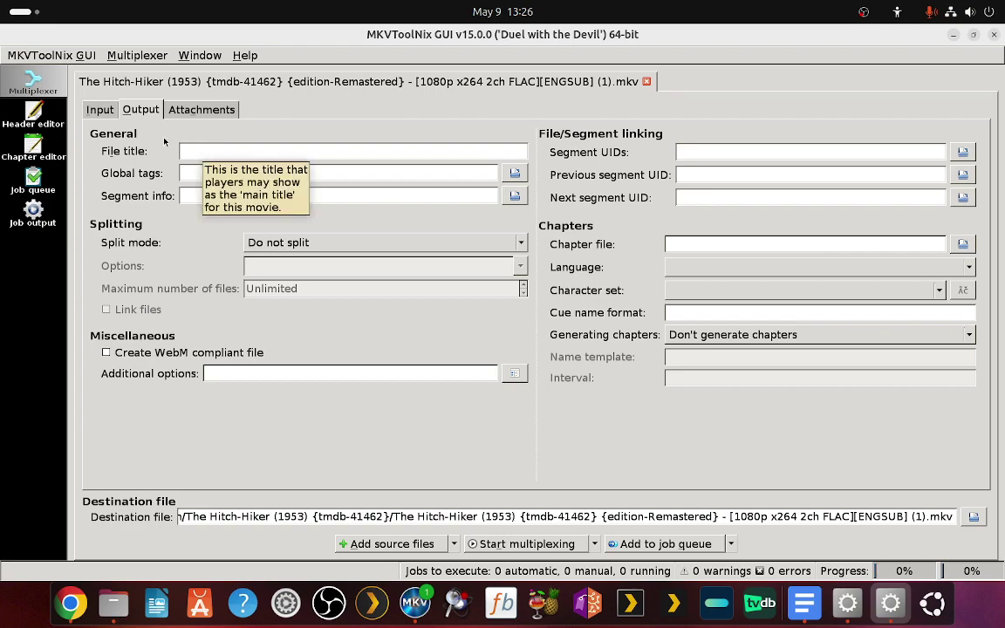
{"action": "left_click", "coordinate": [103, 112]}
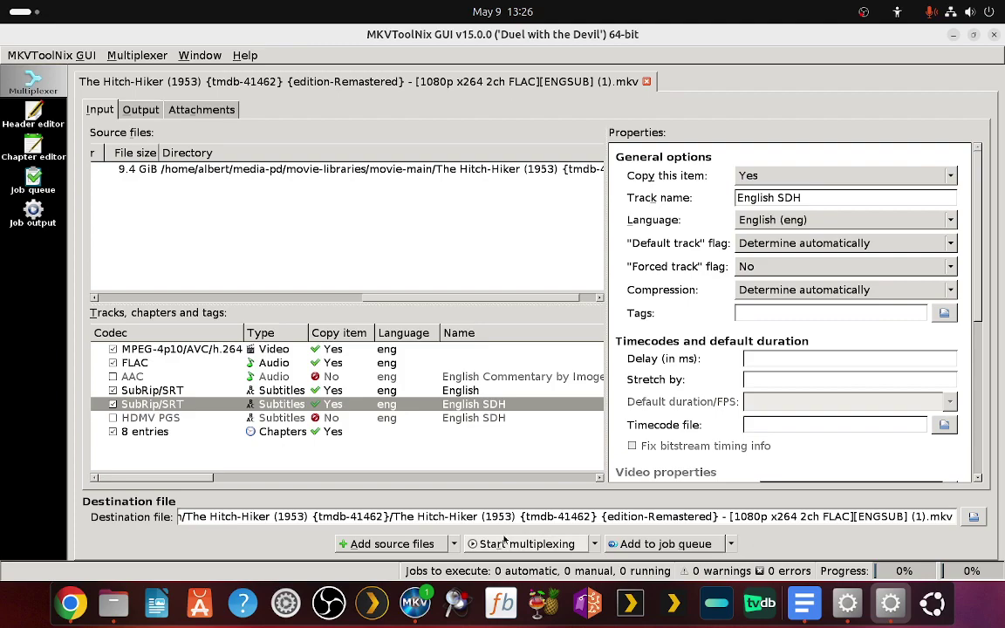
{"action": "left_click", "coordinate": [502, 547]}
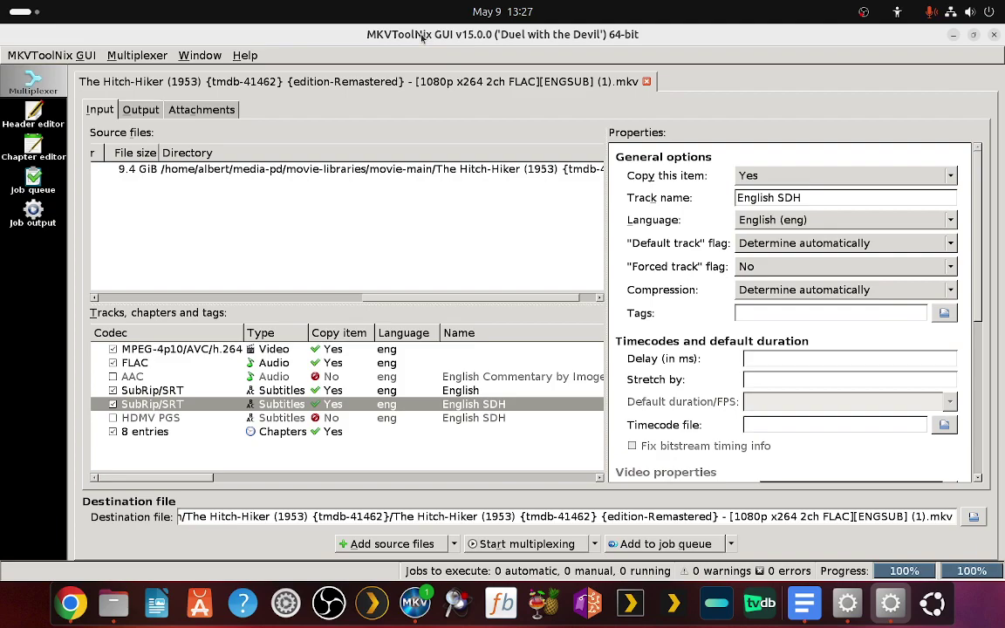
Close MKVToolNix GUI and open The Hitch-Hiker's Remastered [1080p x264 2ch FLAC][ENGSUB] (1).mkv from Files in VLC.
{"action": "left_click", "coordinate": [994, 38]}
{"action": "left_click", "coordinate": [358, 277]}
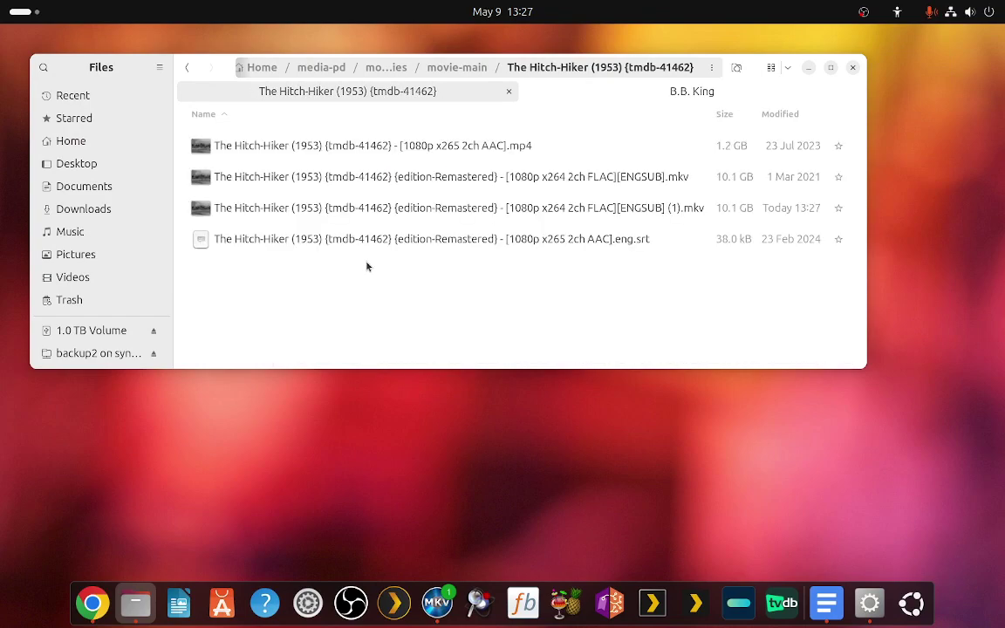
{"action": "left_click", "coordinate": [624, 209]}
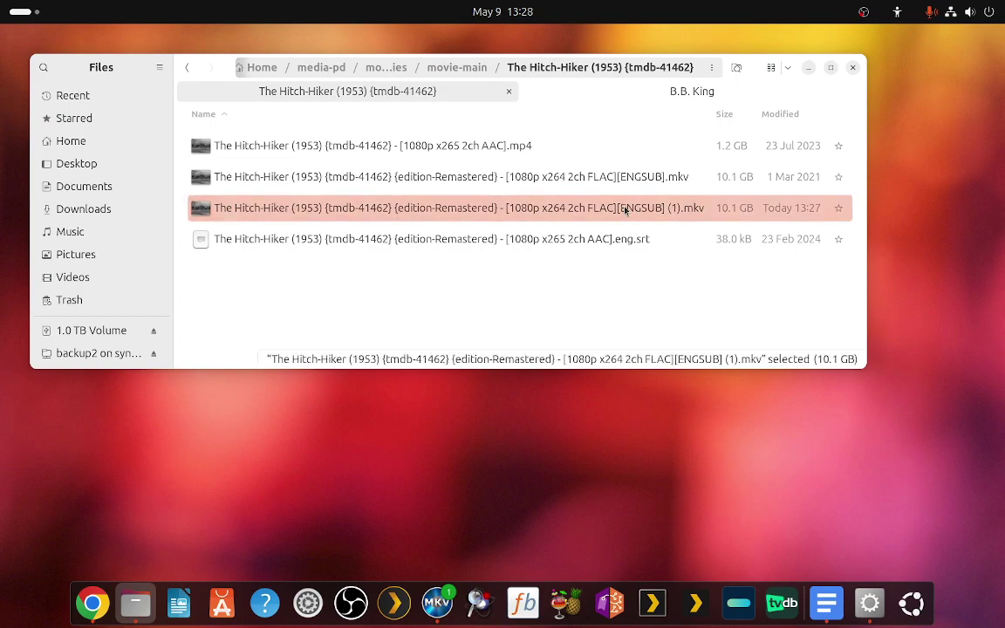
{"action": "double_click", "coordinate": [624, 210]}
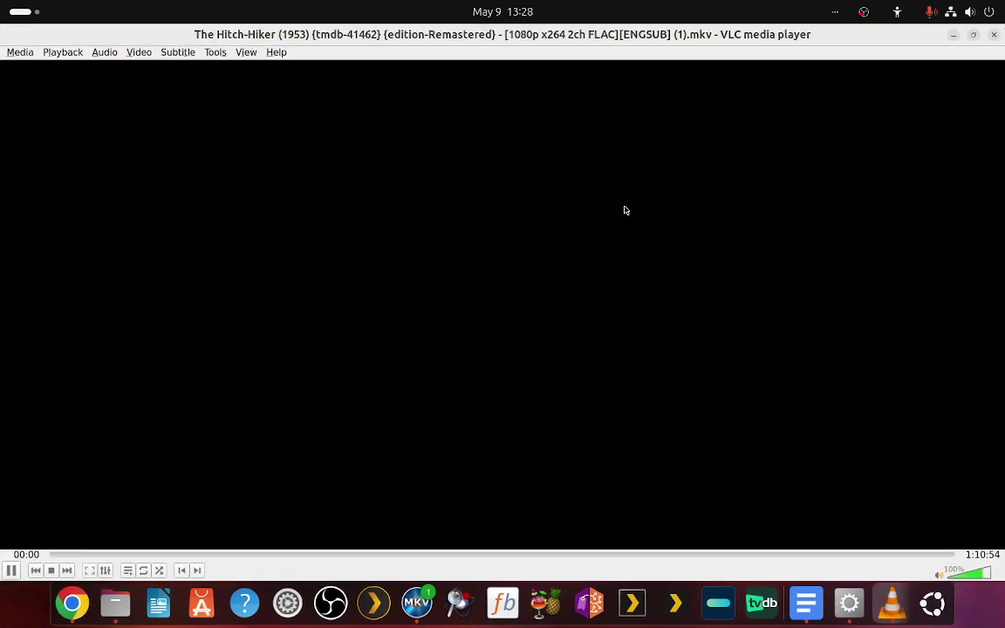
Check the remuxed movie's subtitle tracks and audio options, and close VLC.
{"action": "left_click", "coordinate": [178, 53]}
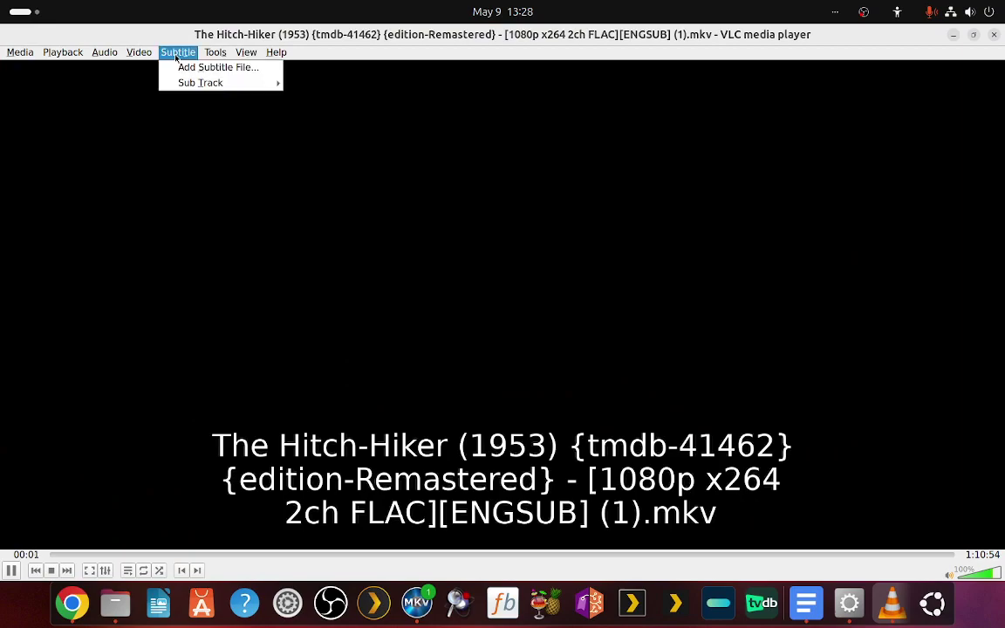
{"action": "mouse_move", "coordinate": [198, 85]}
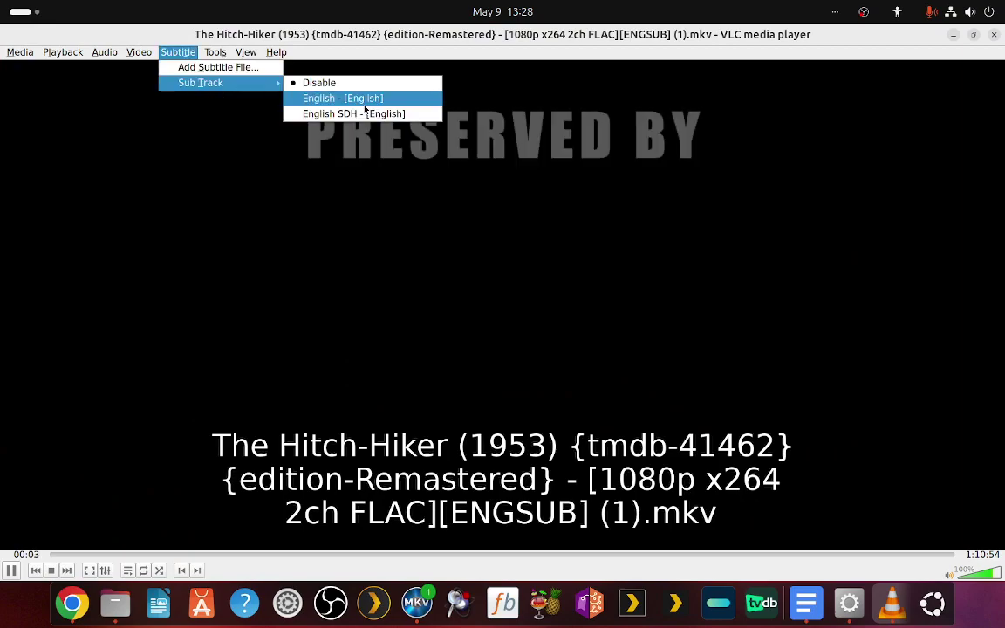
{"action": "mouse_move", "coordinate": [109, 55]}
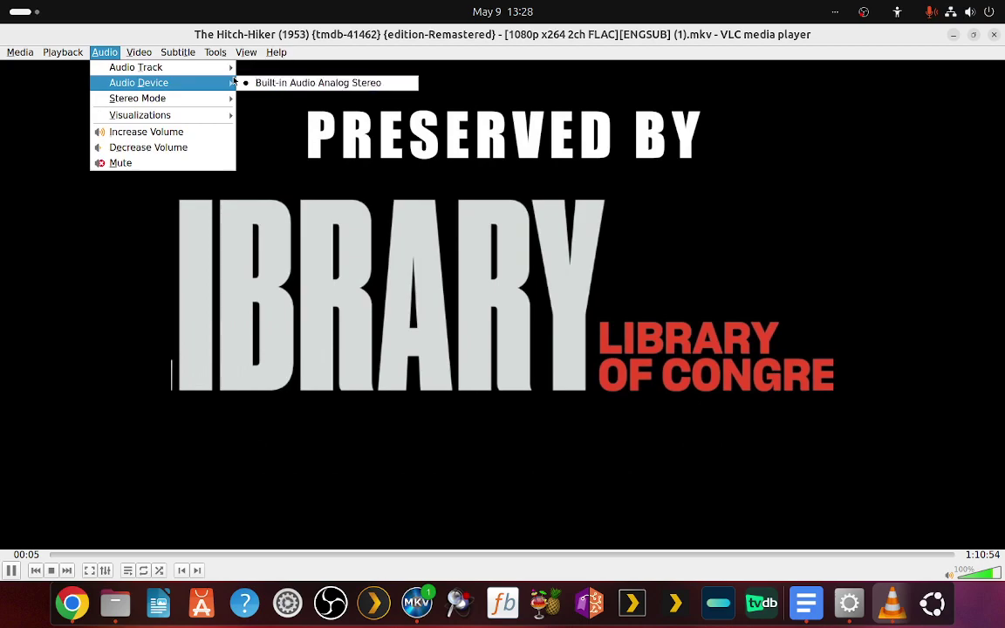
{"action": "mouse_move", "coordinate": [178, 52]}
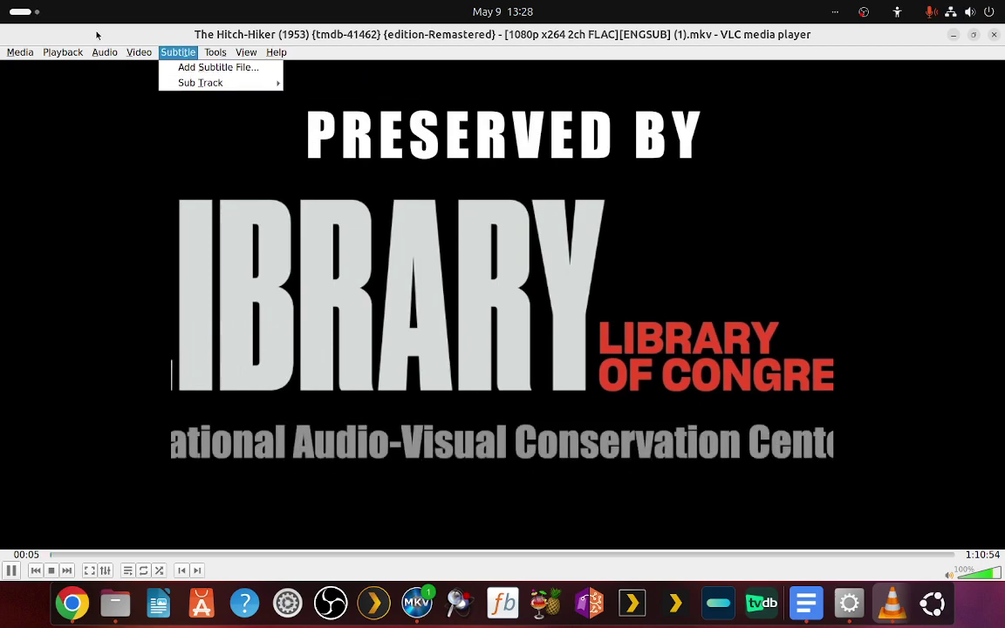
{"action": "left_click", "coordinate": [993, 35]}
{"action": "left_click", "coordinate": [993, 36]}
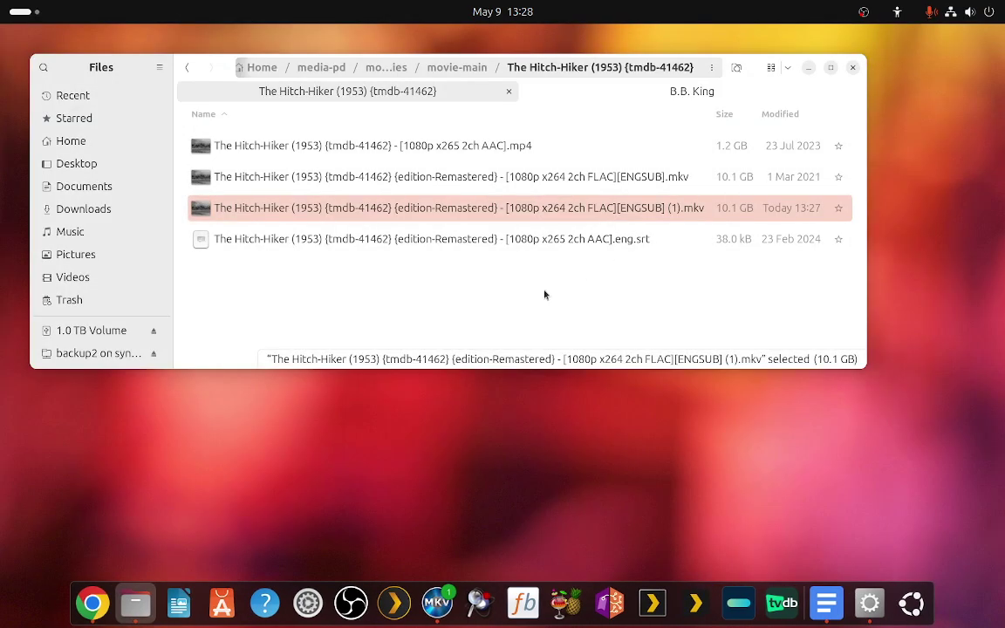
Open the original Remastered [1080p x264 2ch FLAC][ENGSUB].mkv for renaming in Files and go to the start of its name.
{"action": "right_click", "coordinate": [474, 180]}
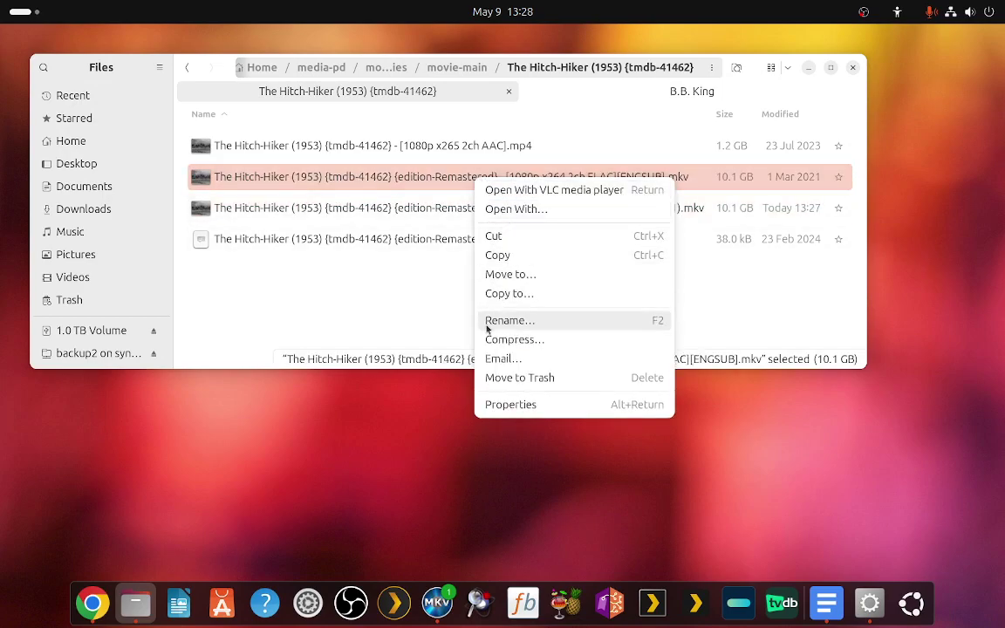
{"action": "left_click", "coordinate": [488, 305]}
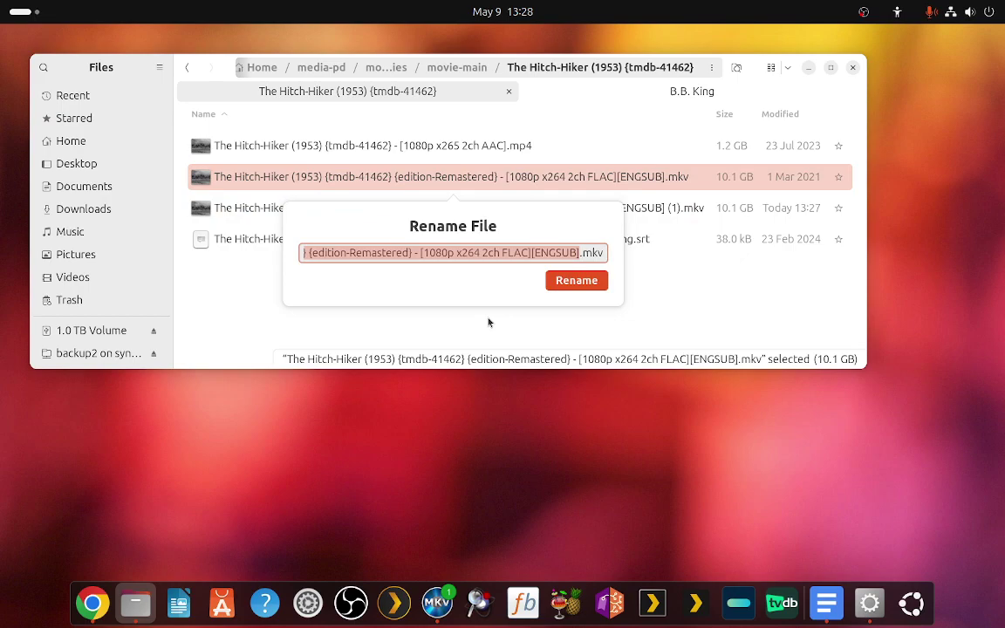
{"action": "key", "text": "Home"}
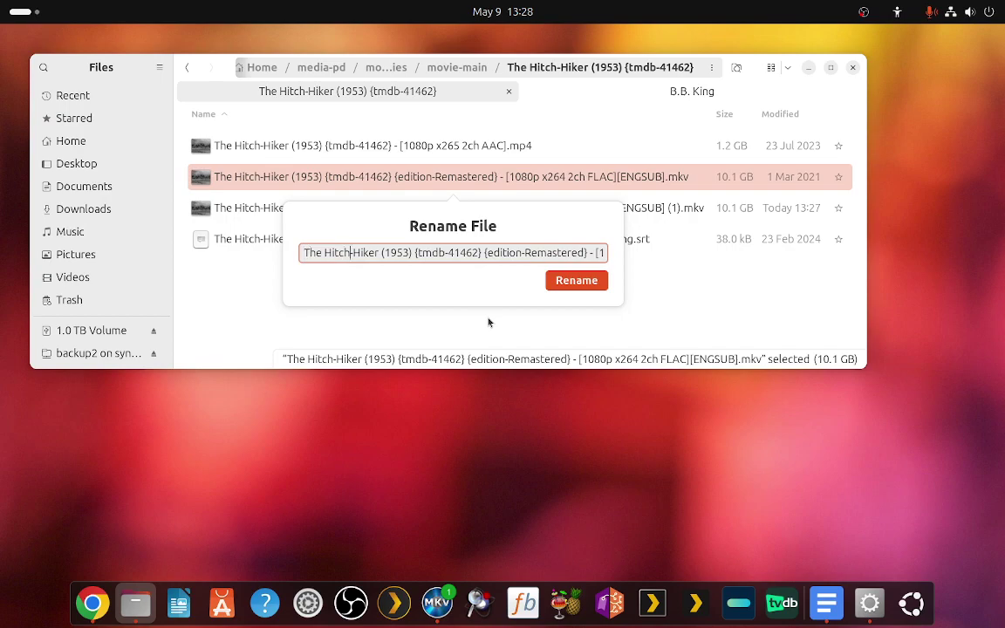